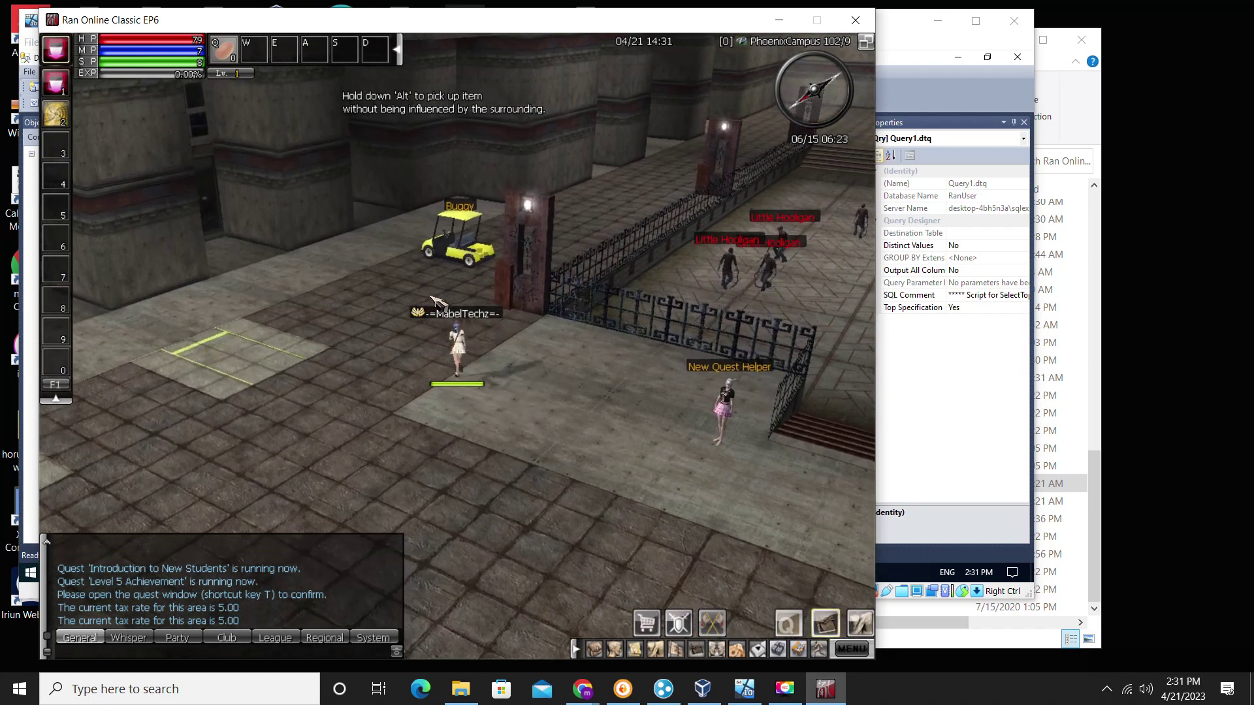
Travel from PhoenixCampus to the MarketPlace and stop the character on the numbered trading grid
left_click(468, 305)
left_click(458, 285)
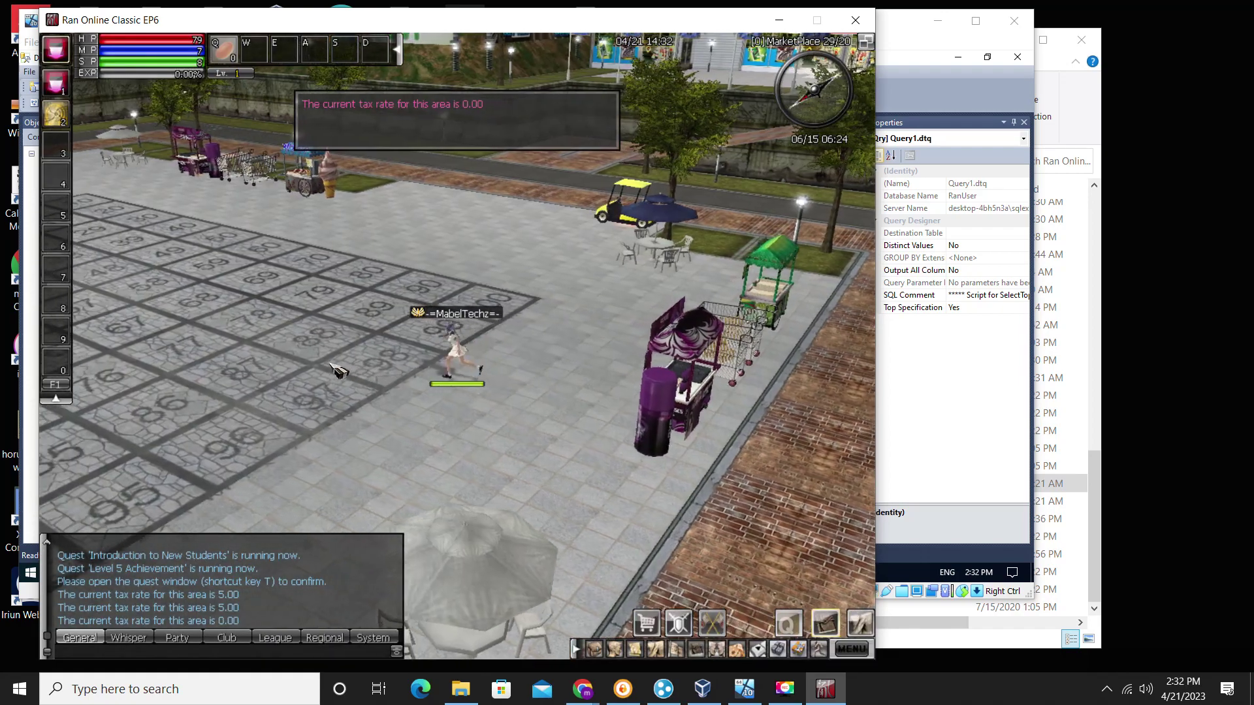
scroll(320, 358, "up", 5)
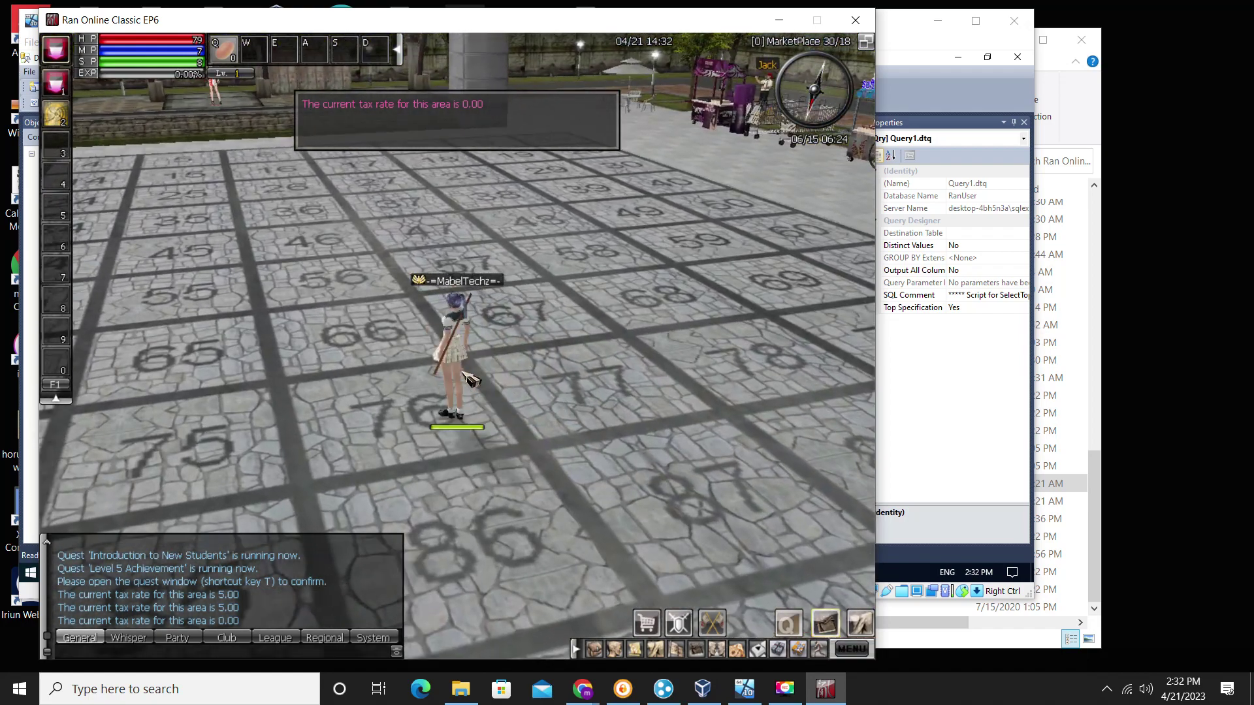
Equip the Training Rosary (7D), open the starter boxes in the inventory and use both Backpack Expansion Cards
key("i")
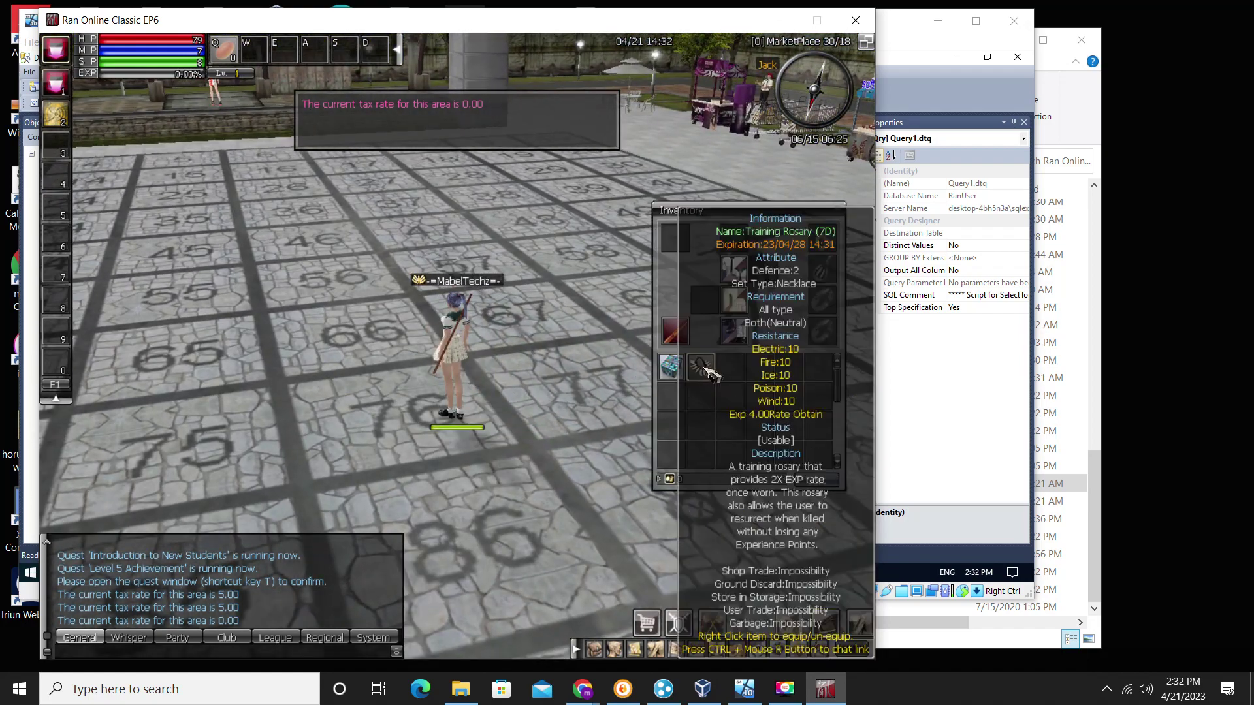
right_click(679, 371)
right_click(760, 370)
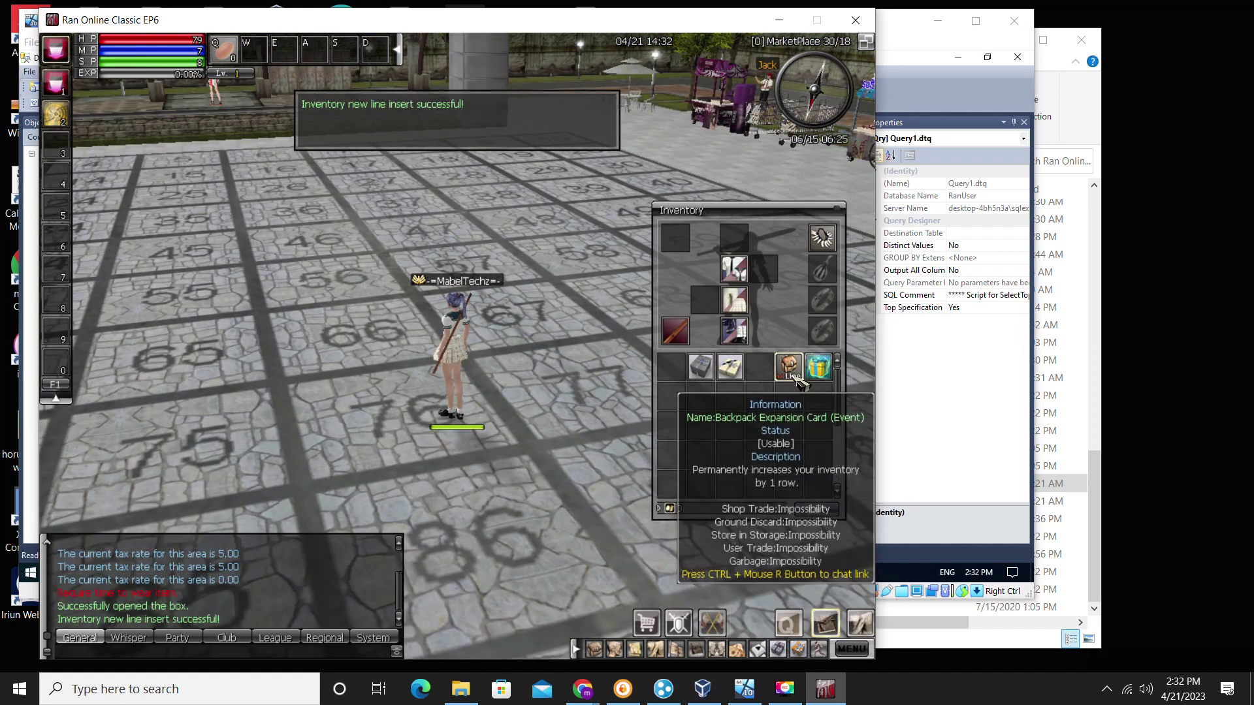
right_click(789, 369)
right_click(818, 369)
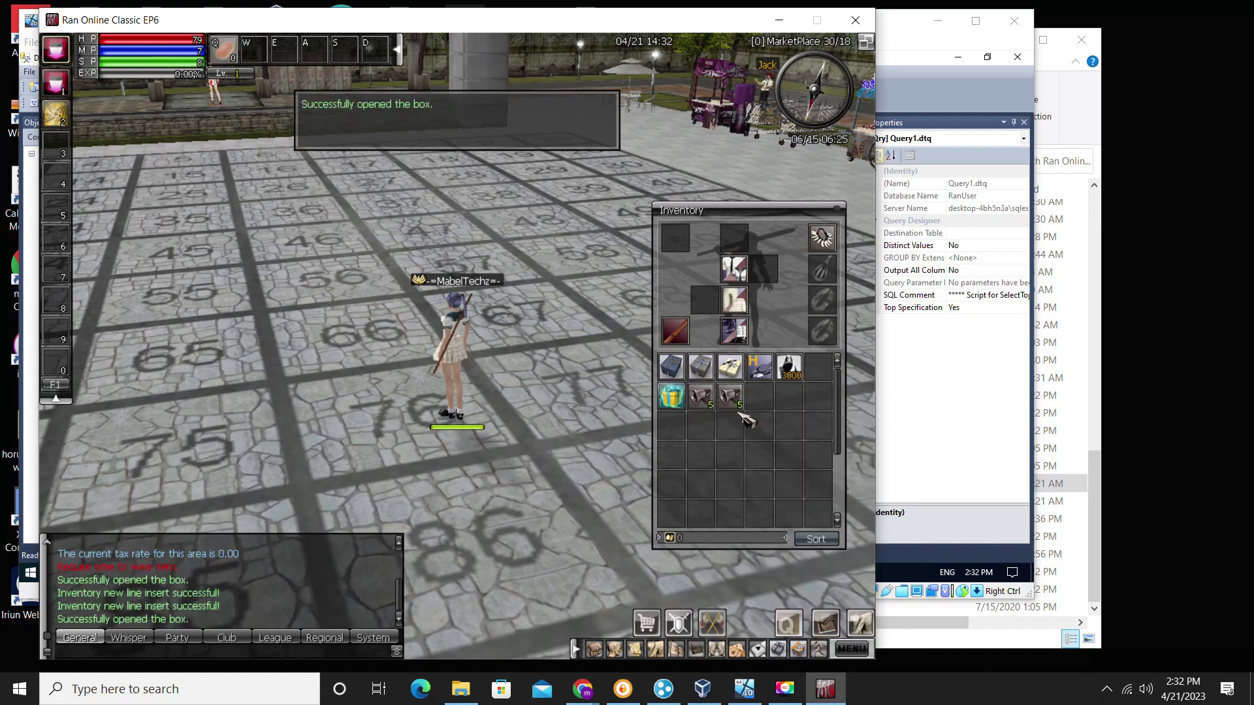
Open the armor boxes and equip the Amplified Drifter Shoes and the other new gear pieces
right_click(760, 369)
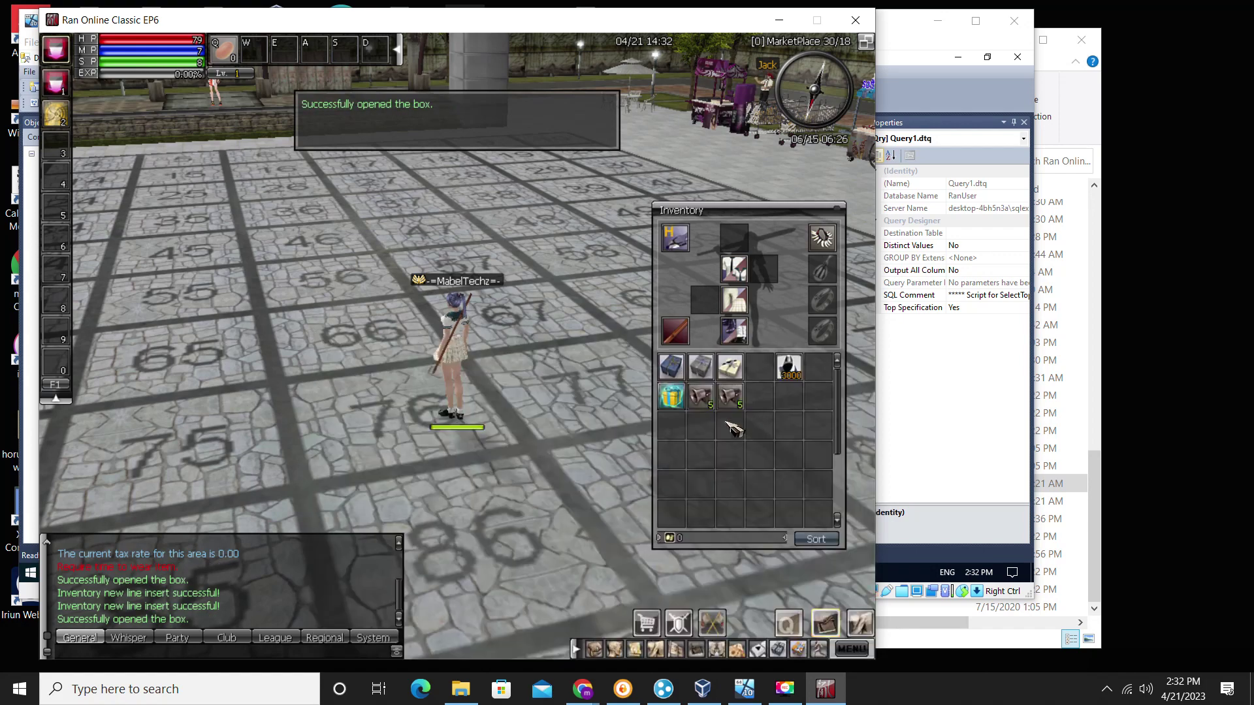
right_click(676, 371)
right_click(708, 376)
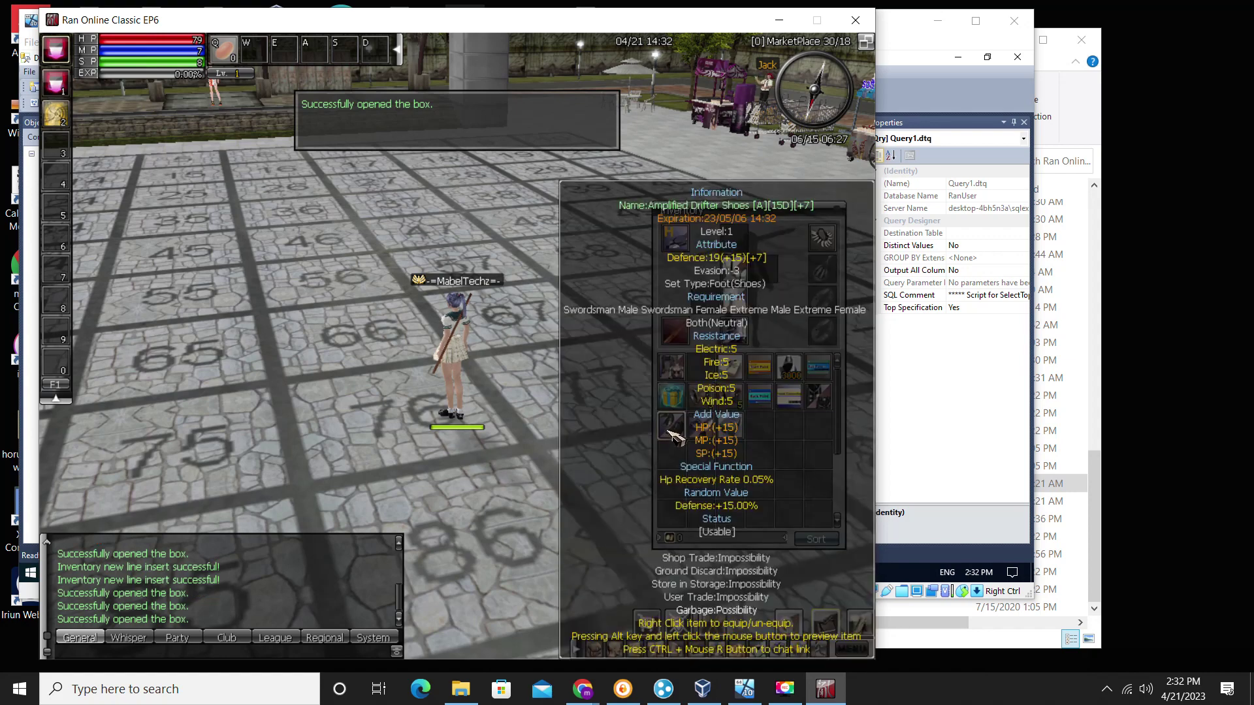
right_click(704, 431)
right_click(701, 428)
right_click(822, 395)
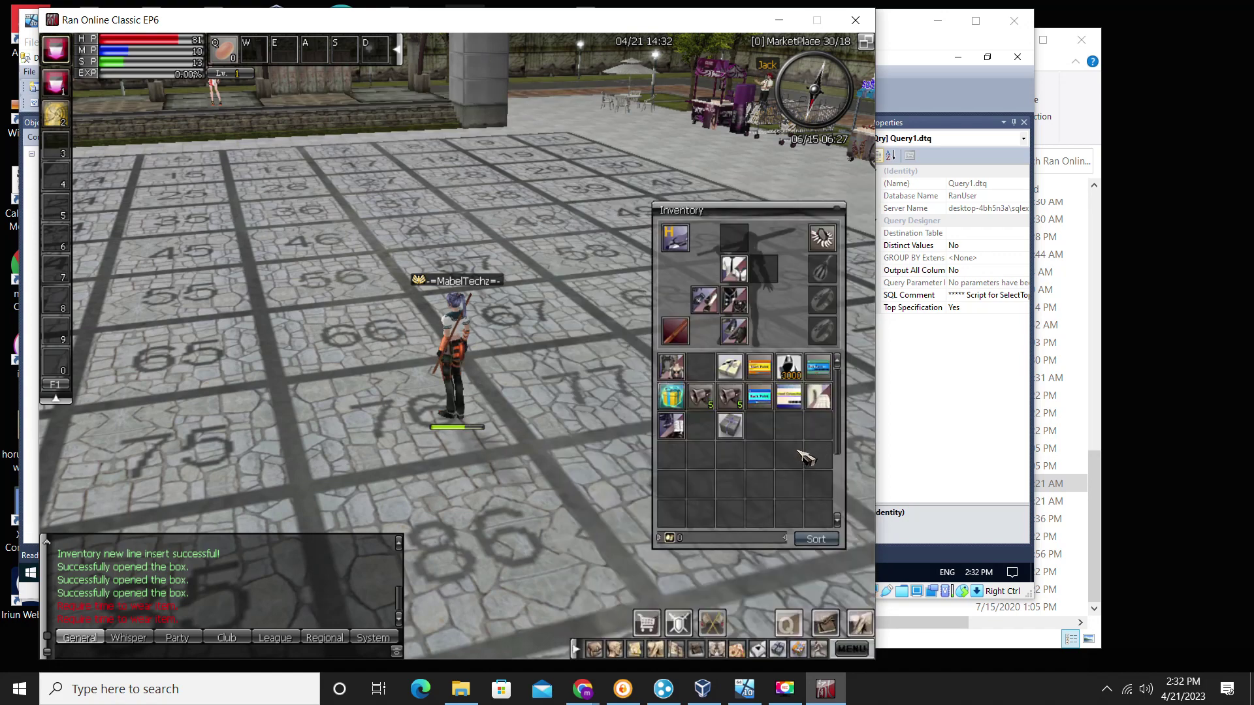
right_click(672, 367)
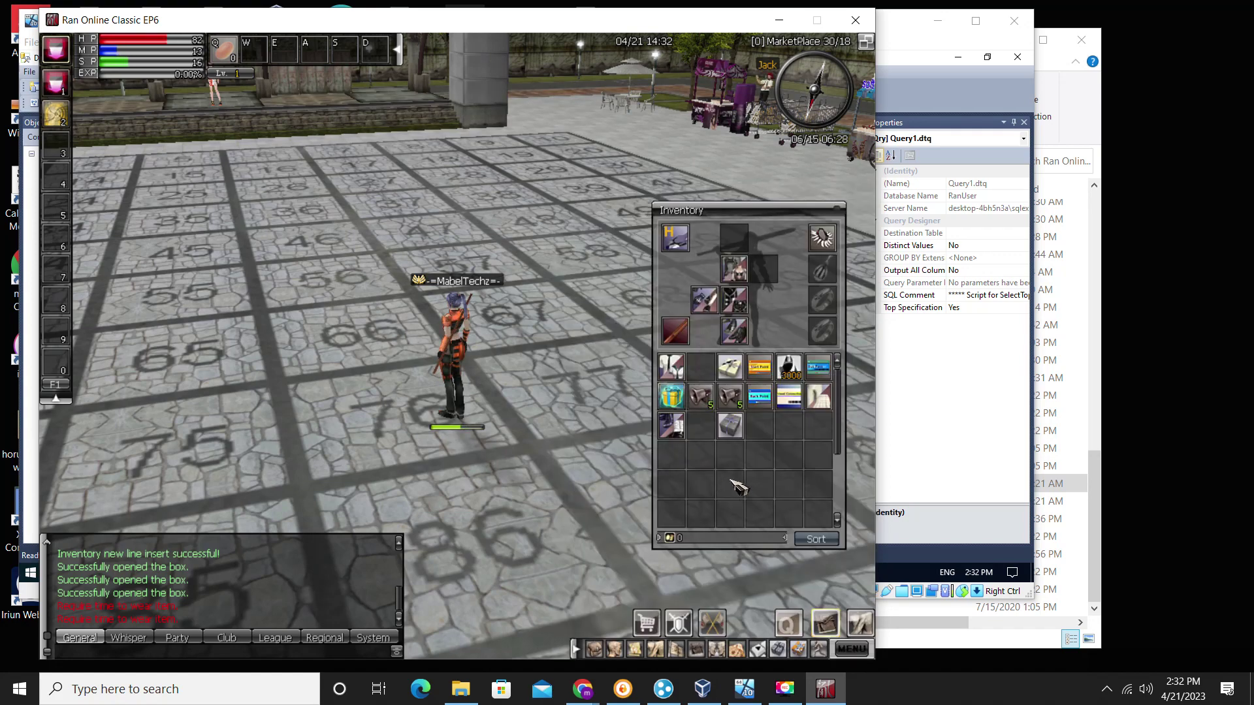
Drop the Preparatory Coat, Boots and Skirt on the ground and sort the inventory
left_click_drag(671, 367, 578, 412)
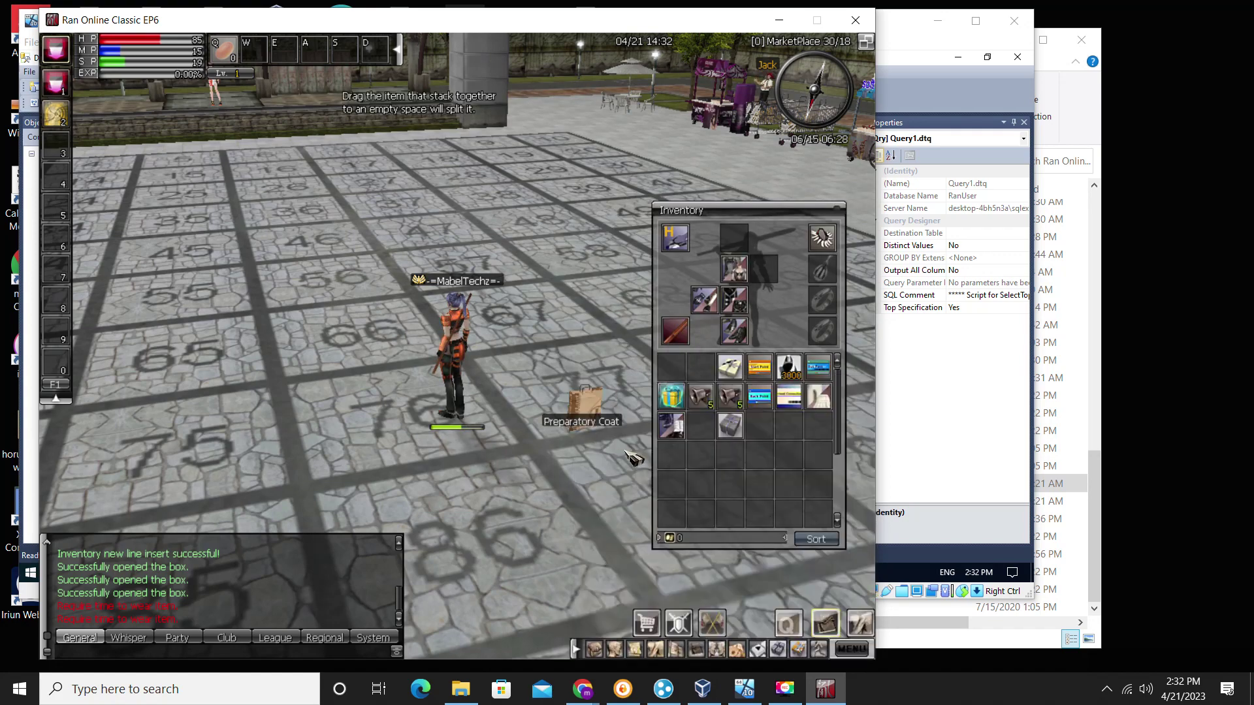
left_click_drag(671, 425, 581, 482)
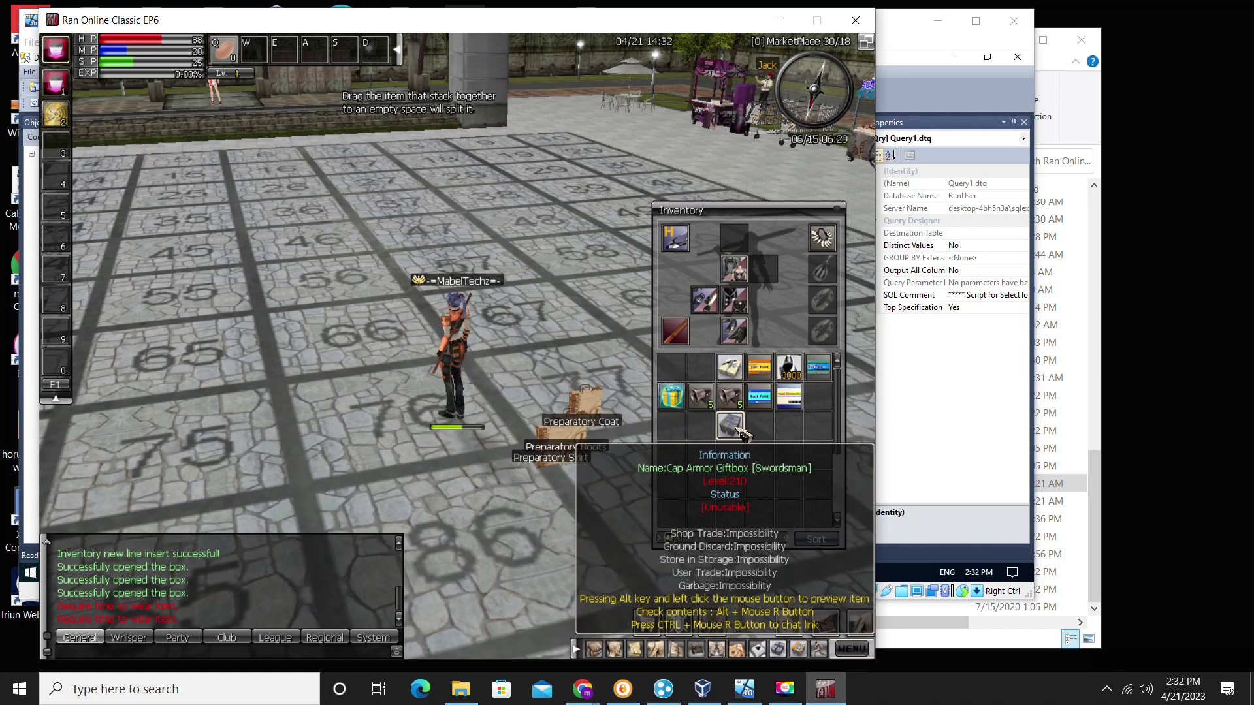
left_click(816, 539)
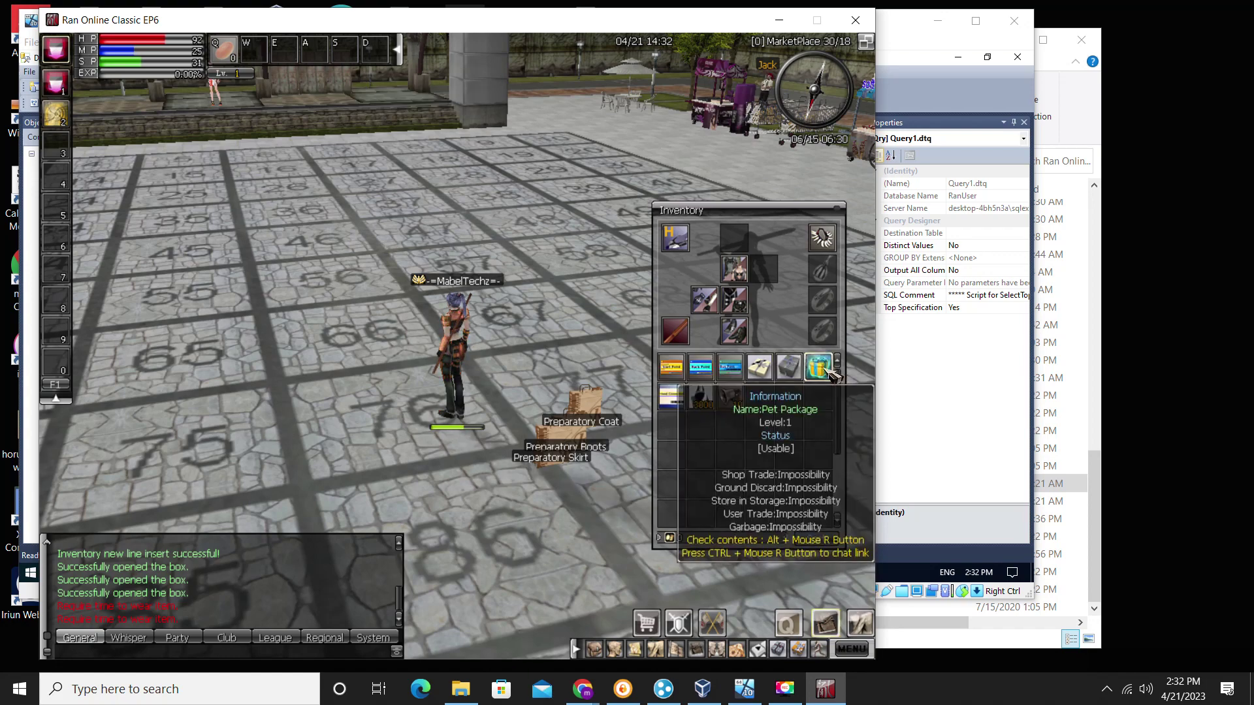
Open the Pet Package and the weapon box, equip the new sword and sort the inventory
right_click(826, 370)
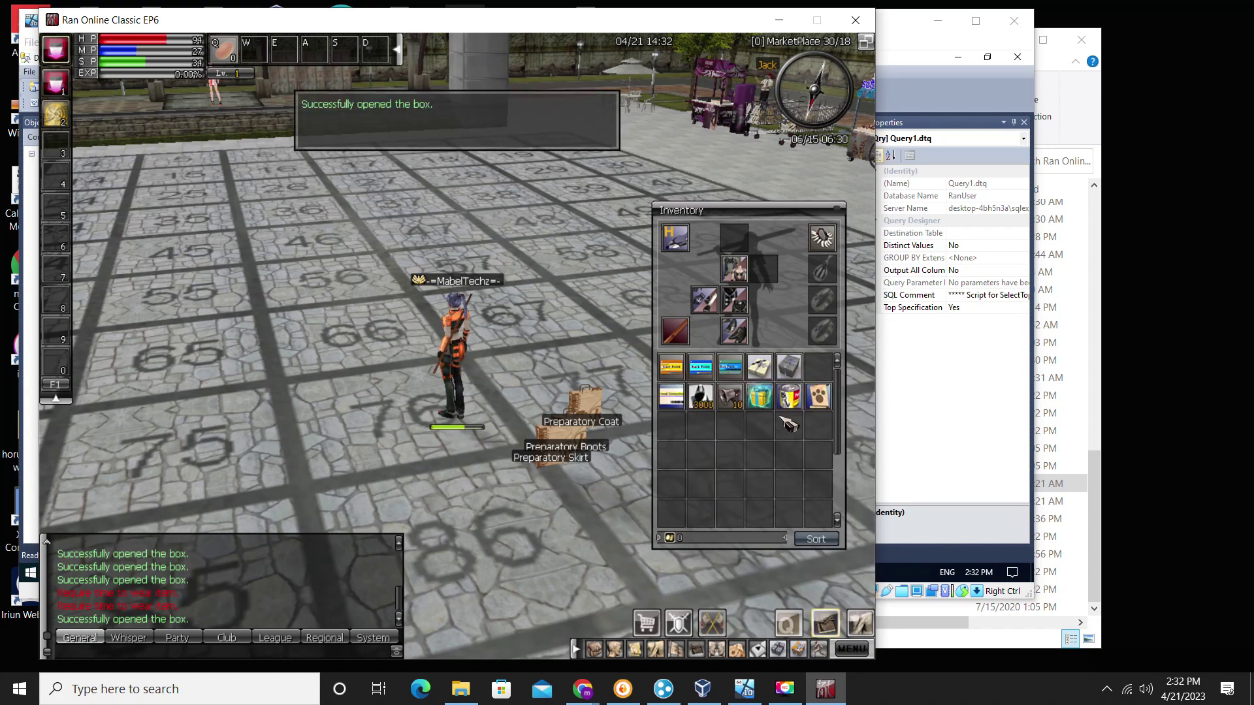
right_click(760, 366)
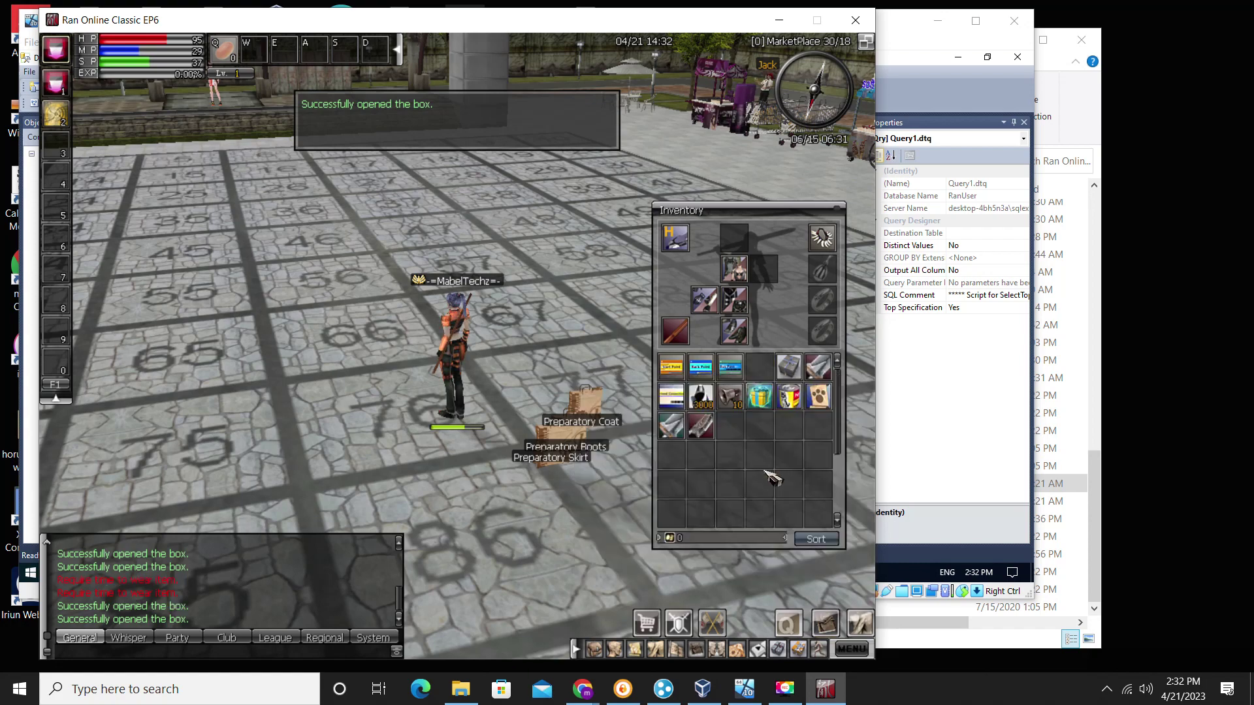
right_click(819, 368)
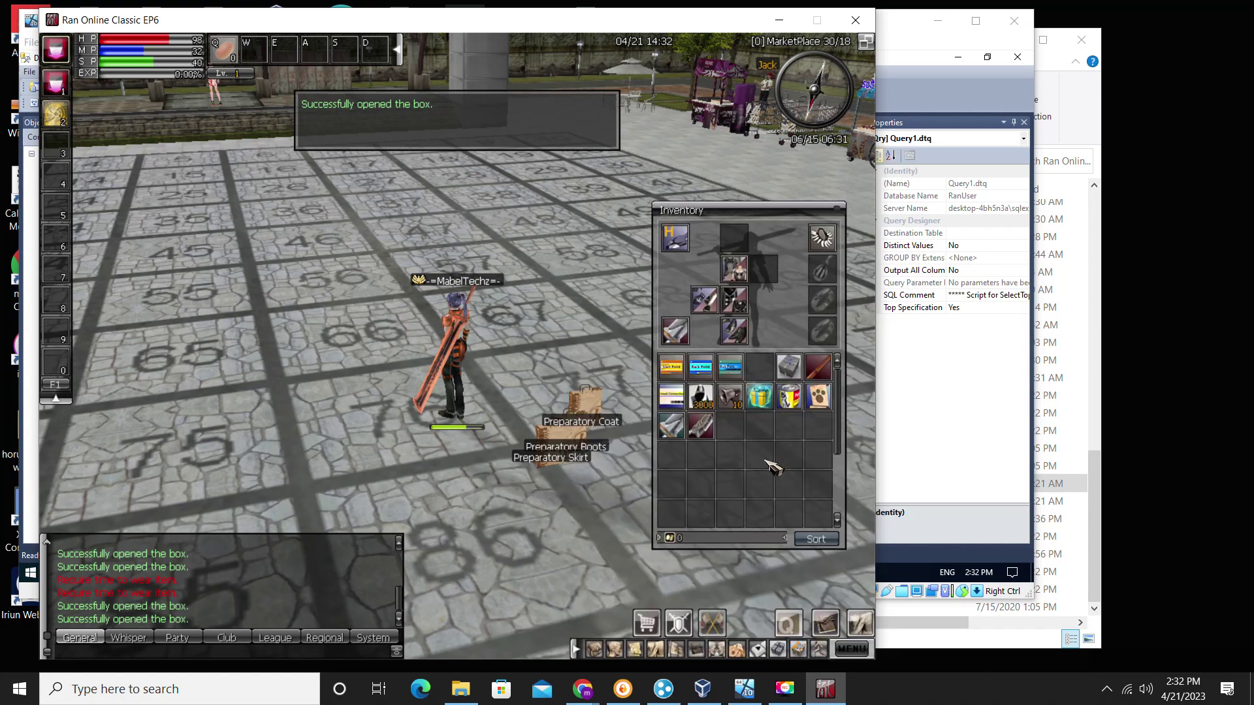
left_click(815, 540)
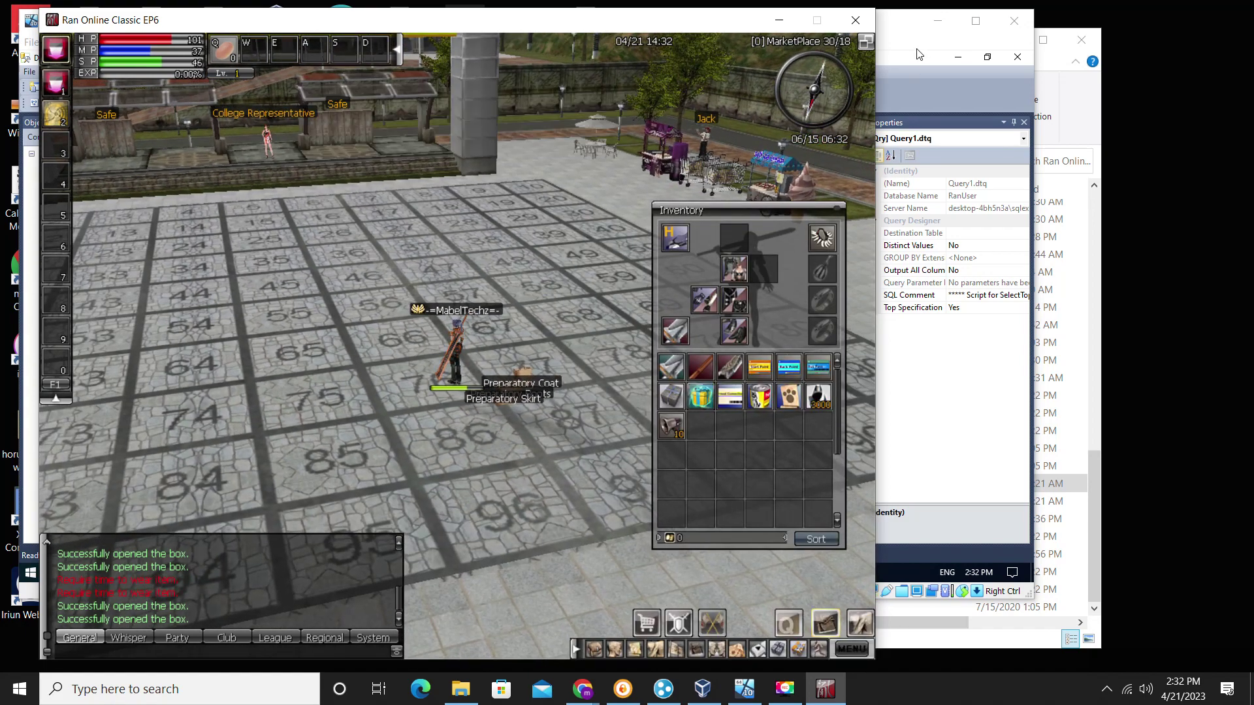
Switch to SQL Server Management Studio and set UserPoint to 20000 in UserInfo row 7, committing the change despite the concurrency conflict
left_click(918, 55)
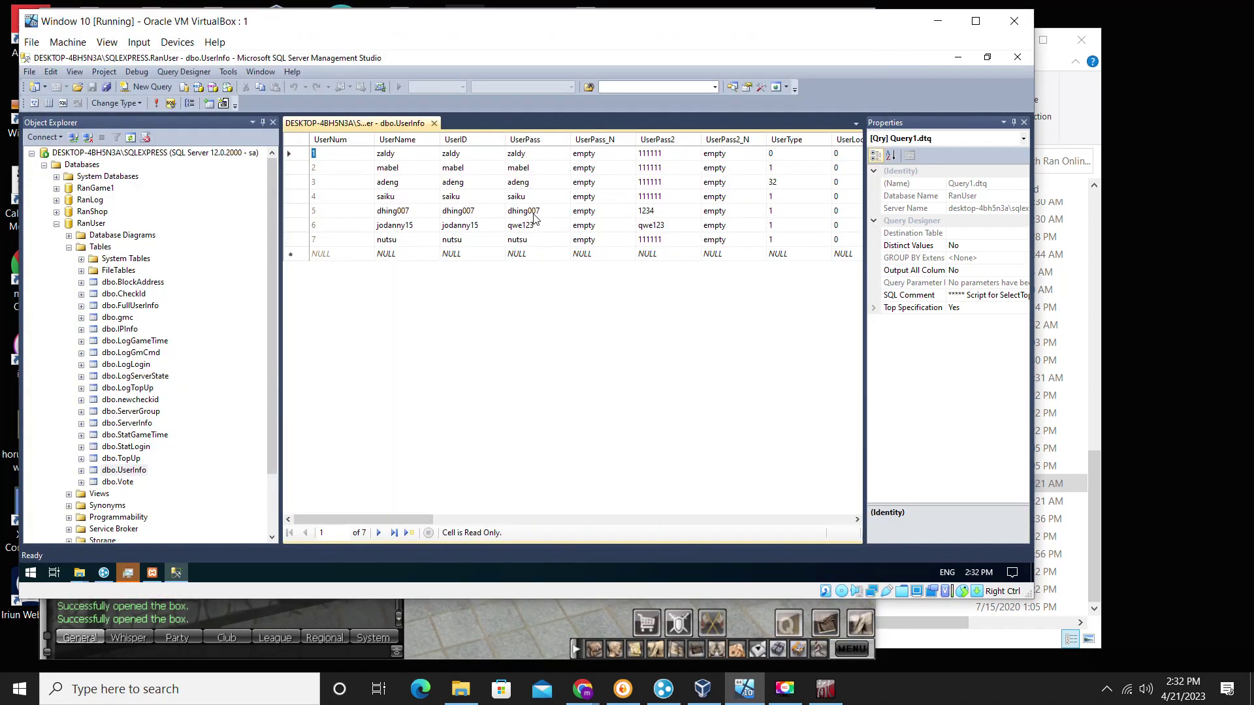
left_click(303, 241)
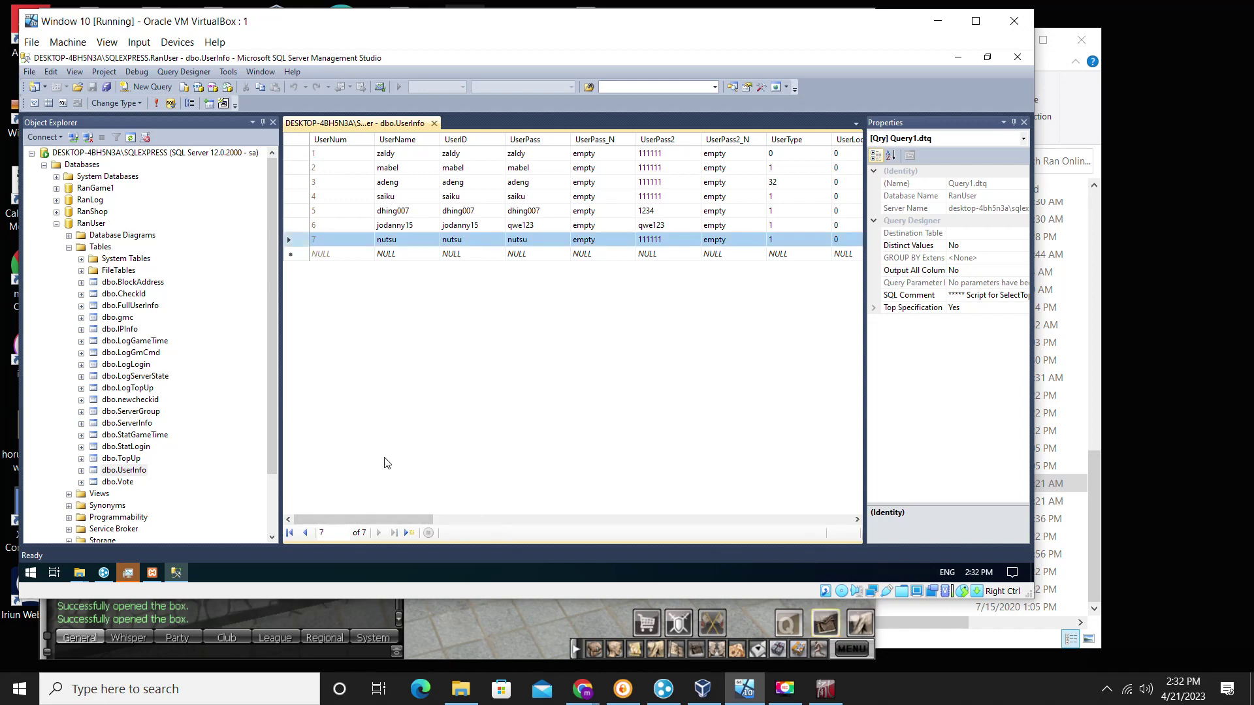
left_click_drag(407, 520, 661, 504)
left_click(673, 239)
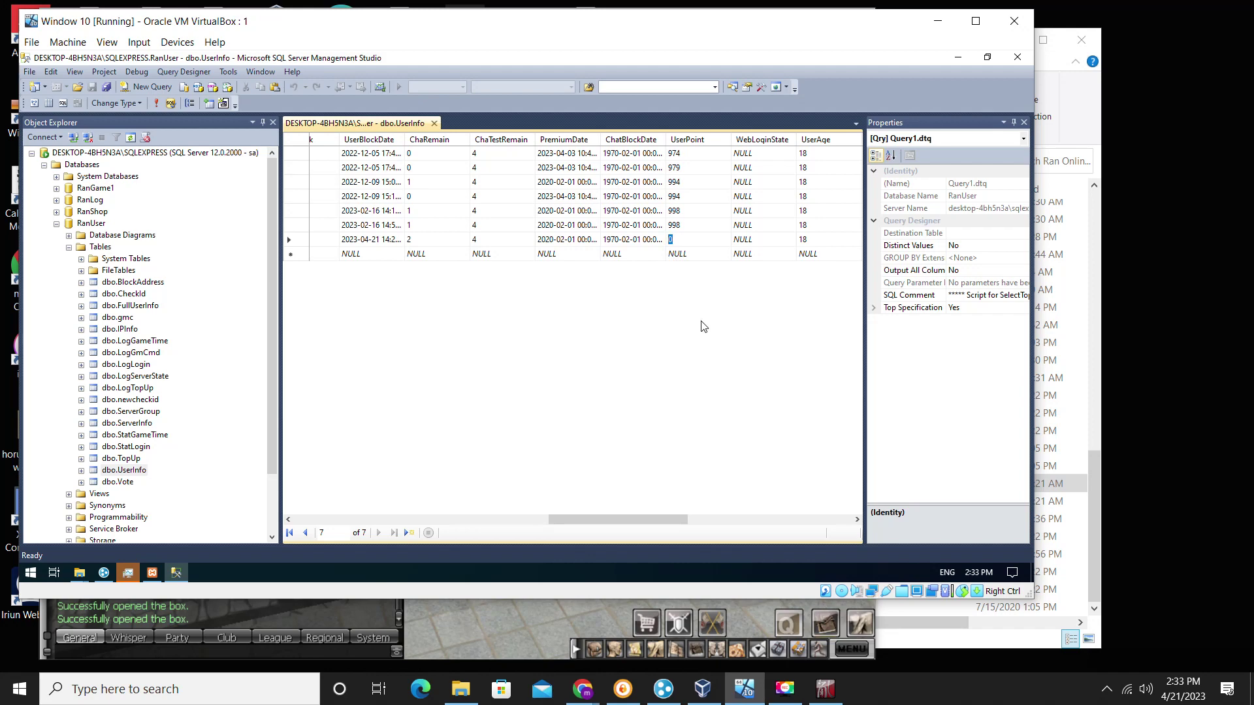
type("20000")
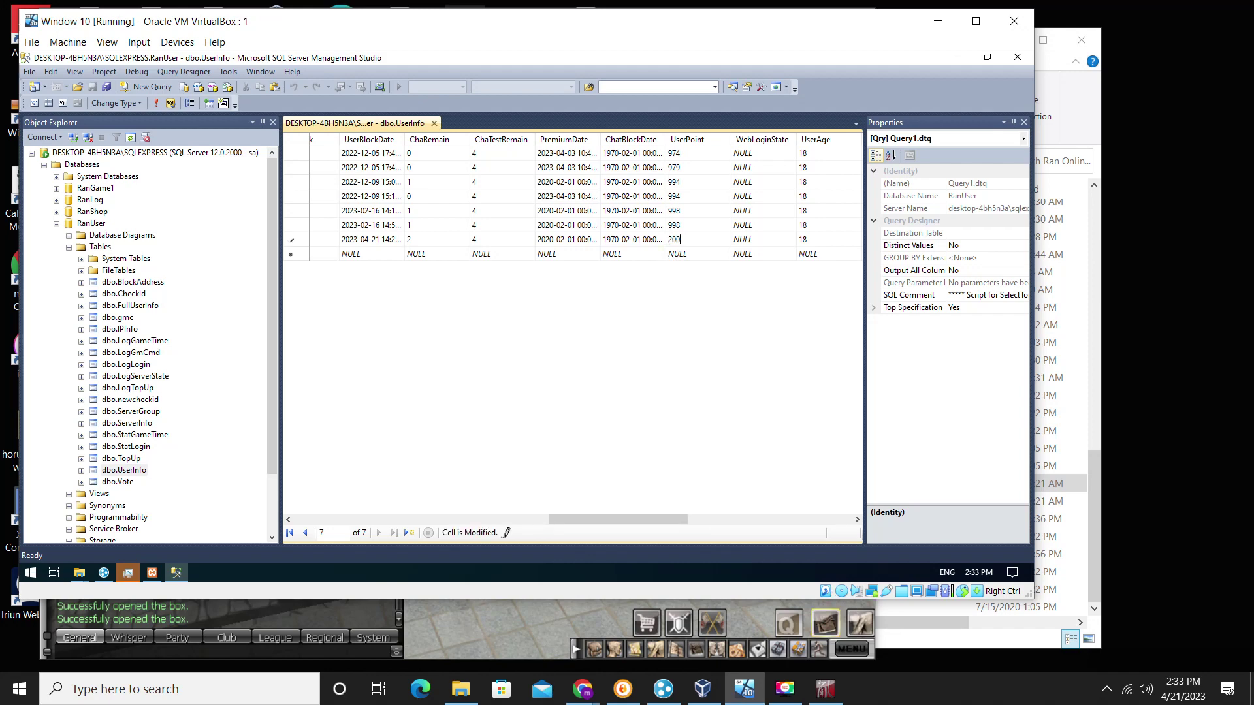
left_click(299, 254)
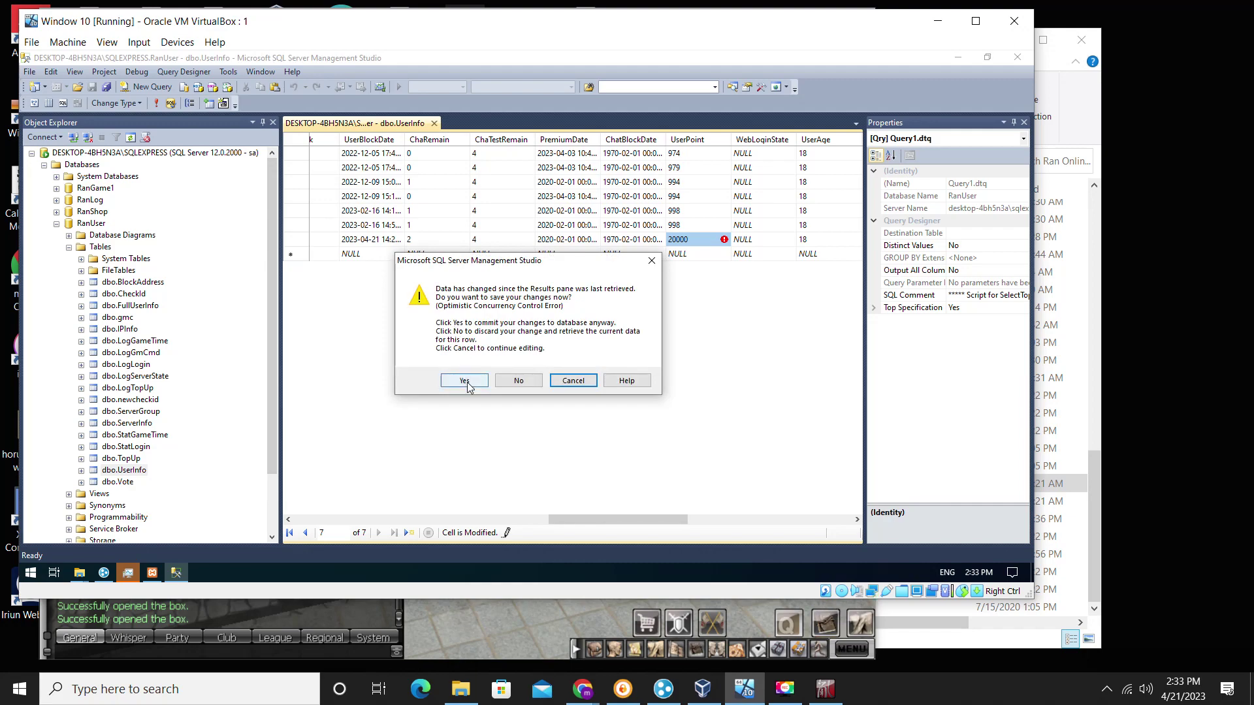
left_click(465, 380)
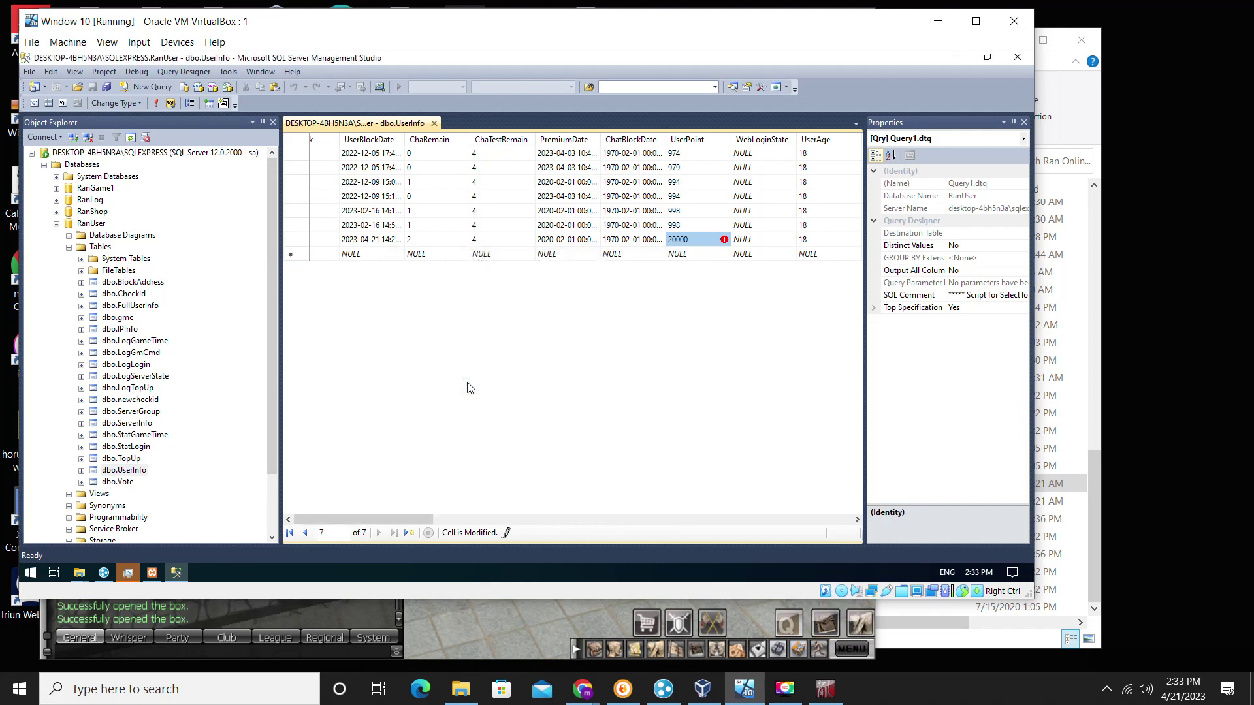
left_click(534, 385)
Switch back to Ran Online, close the inventory and buy the Headgear POW Costume [7D] from the Item Mall
left_click(591, 626)
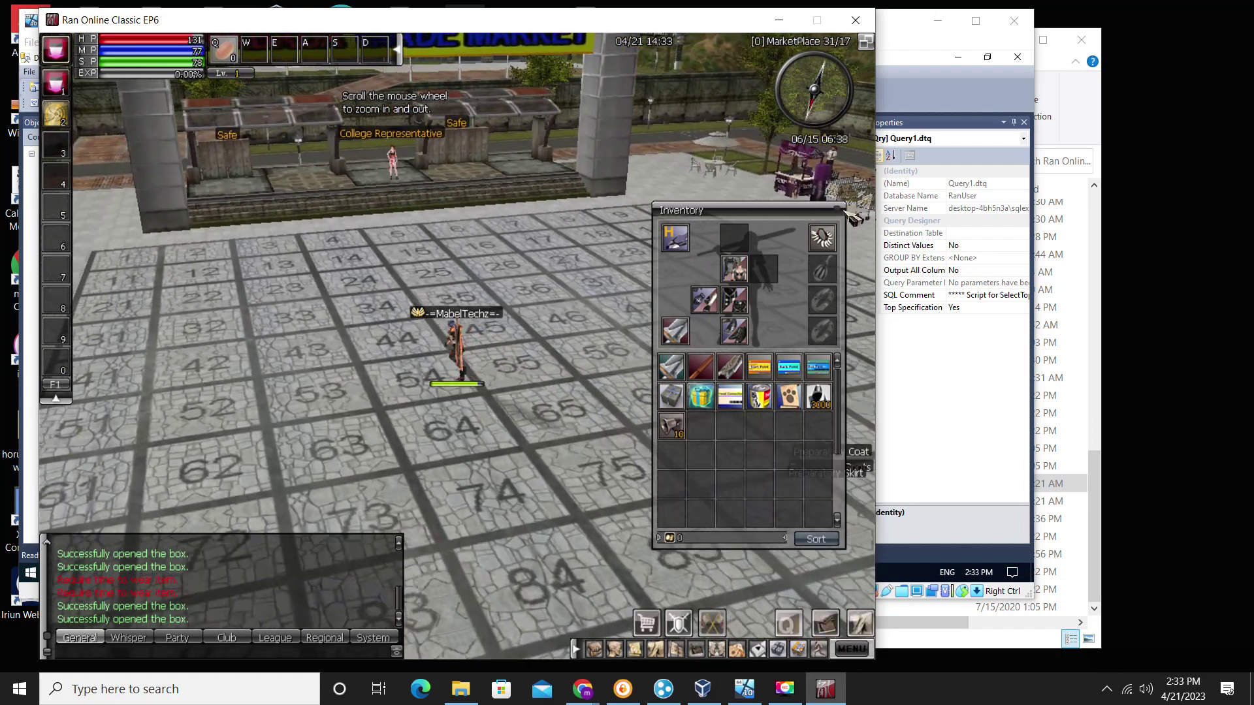
left_click(843, 211)
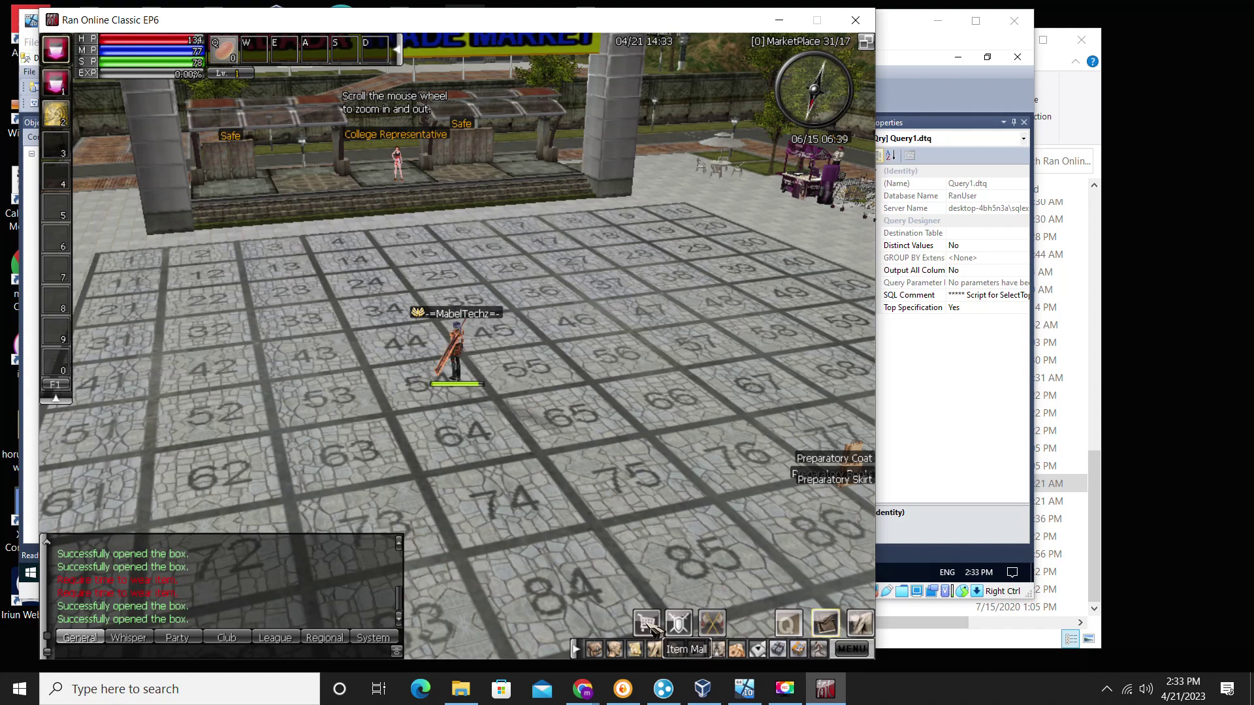
left_click(645, 624)
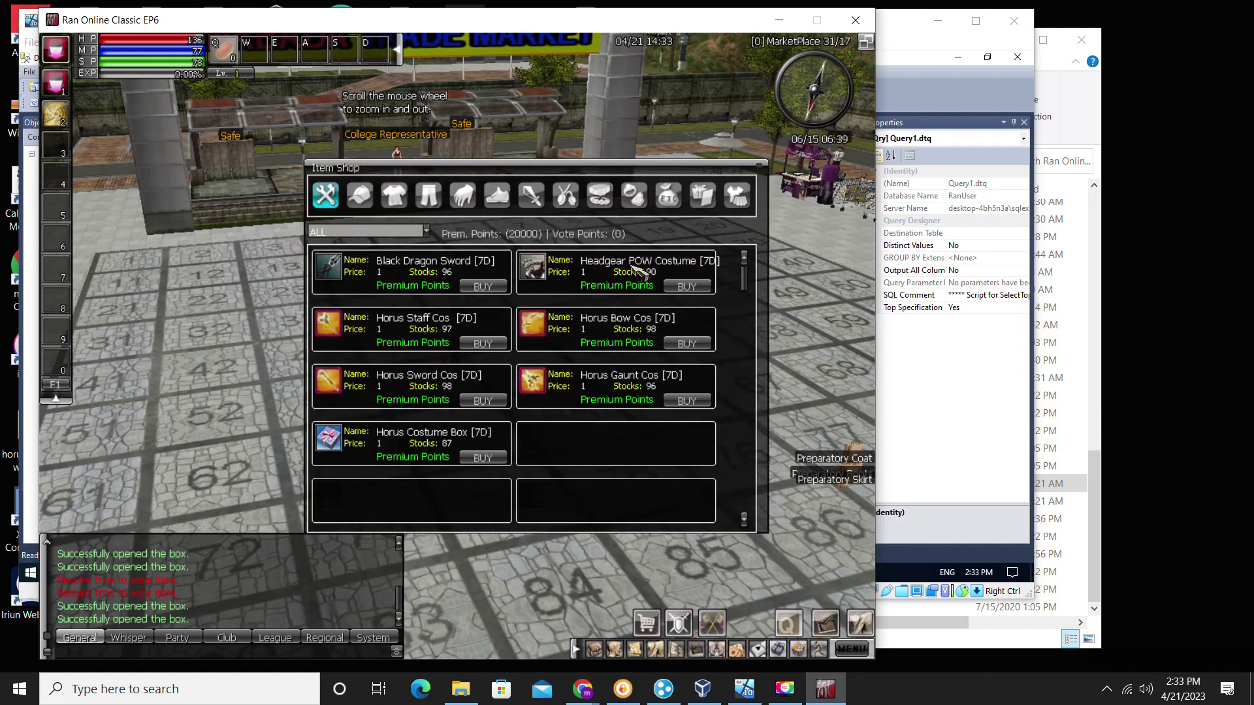
left_click(697, 286)
left_click(498, 384)
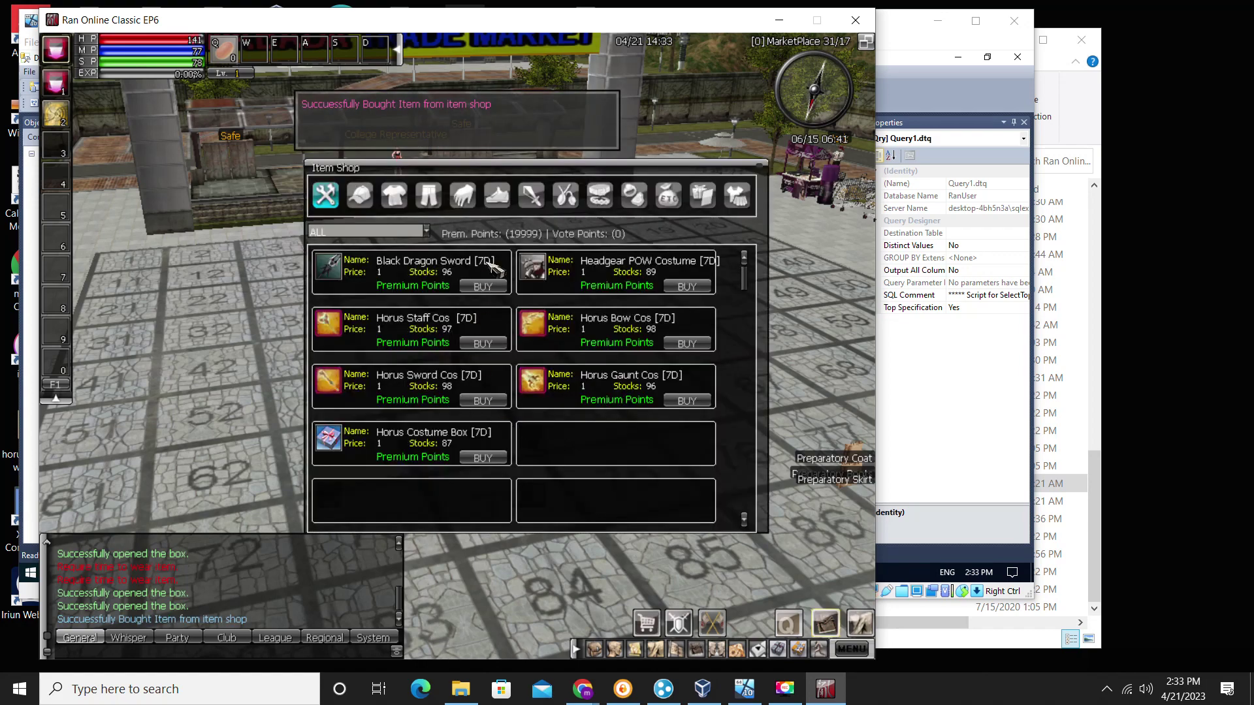
Buy the Horus Sword Cos [7D] from the Item Shop's weapon category
left_click(531, 194)
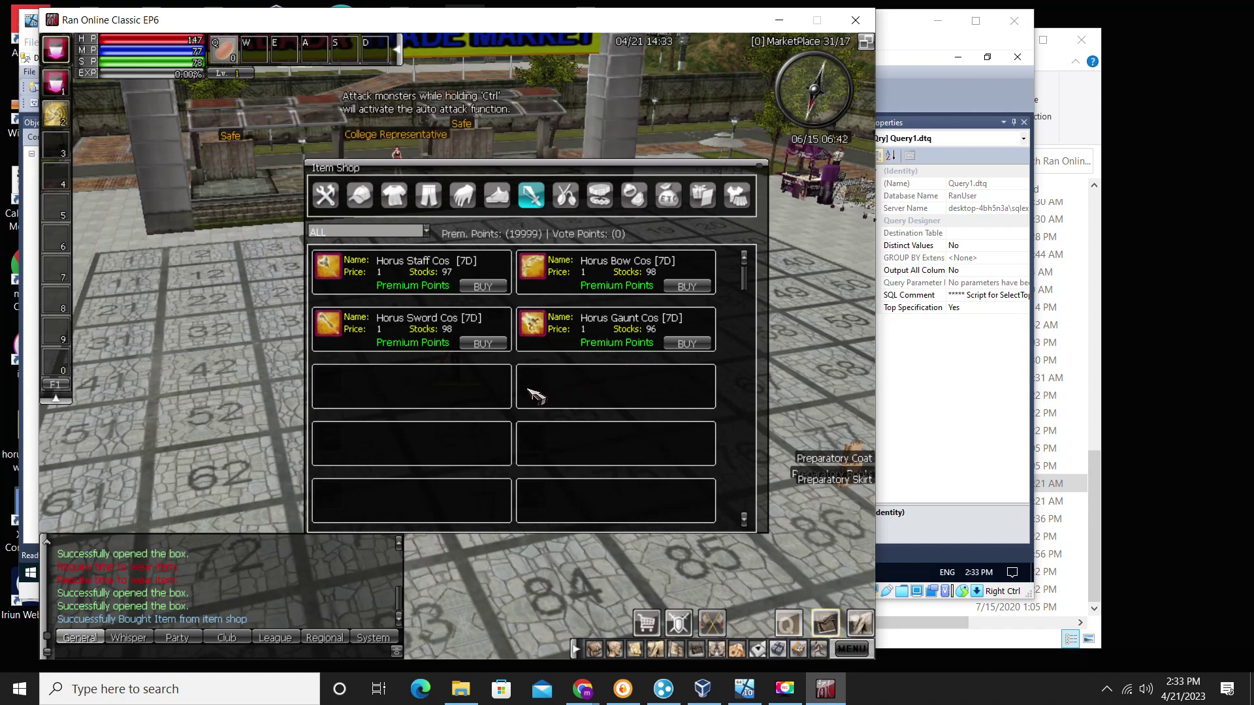
left_click(497, 195)
left_click(531, 194)
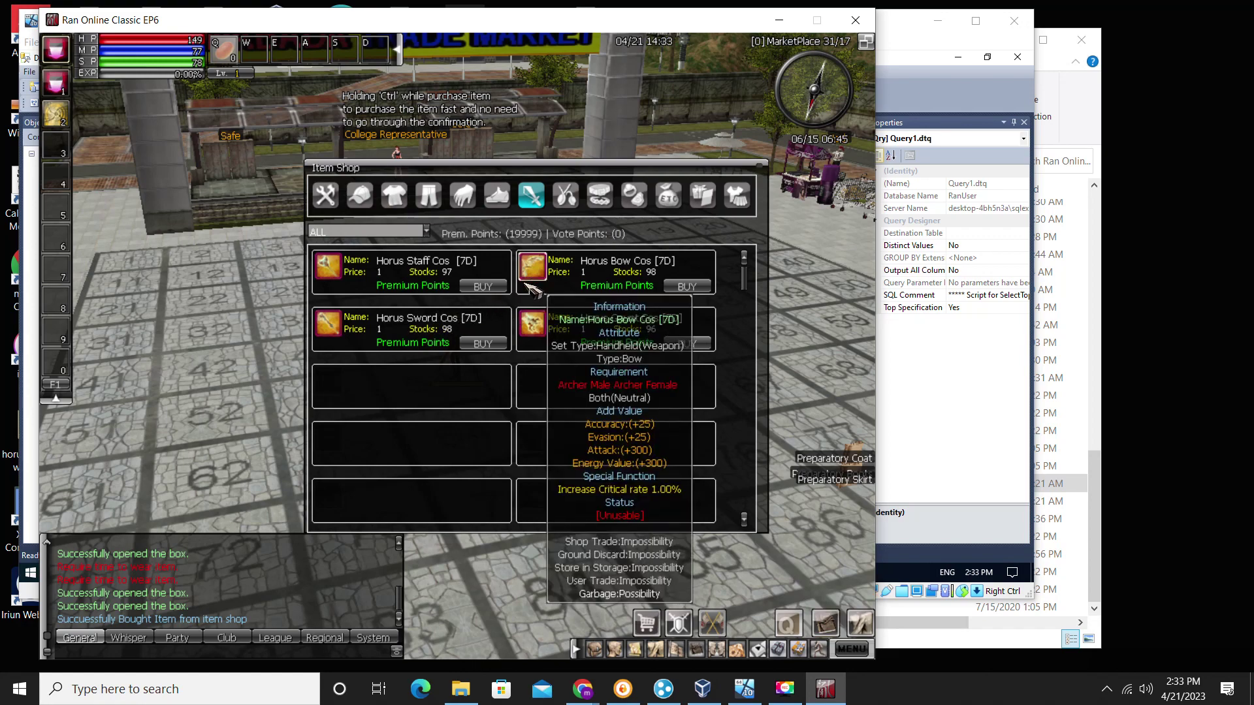
left_click(486, 343)
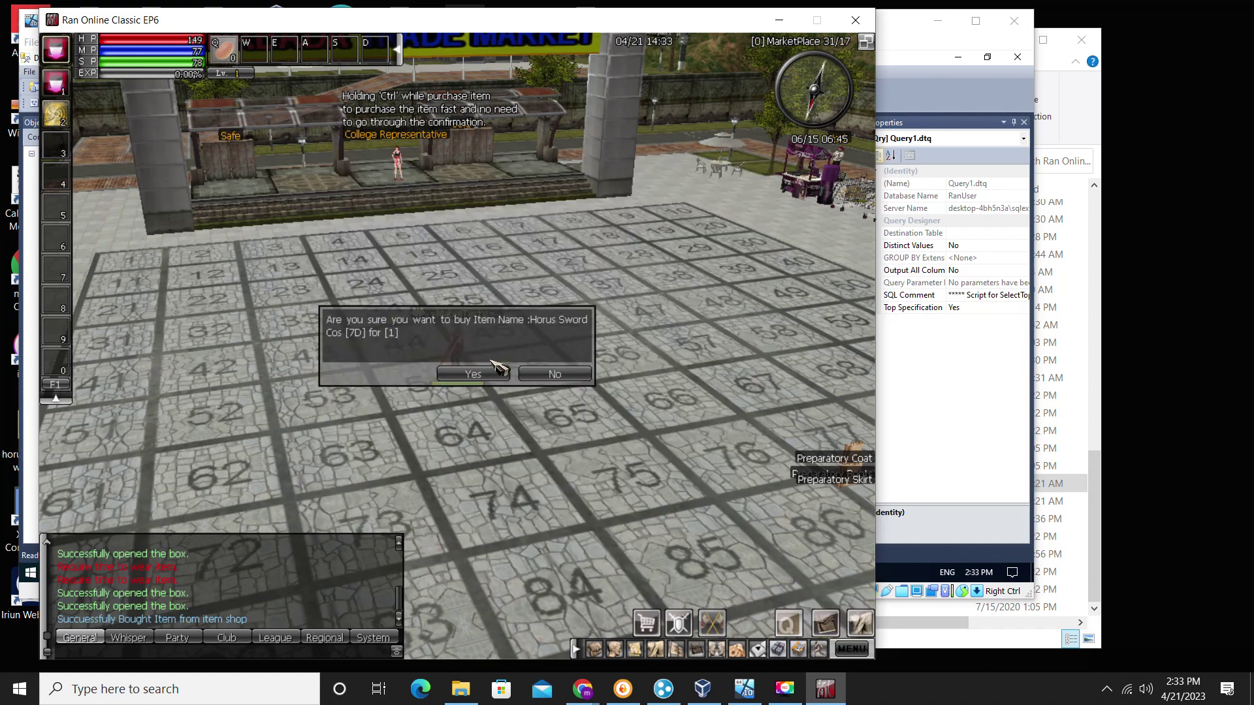
left_click(494, 381)
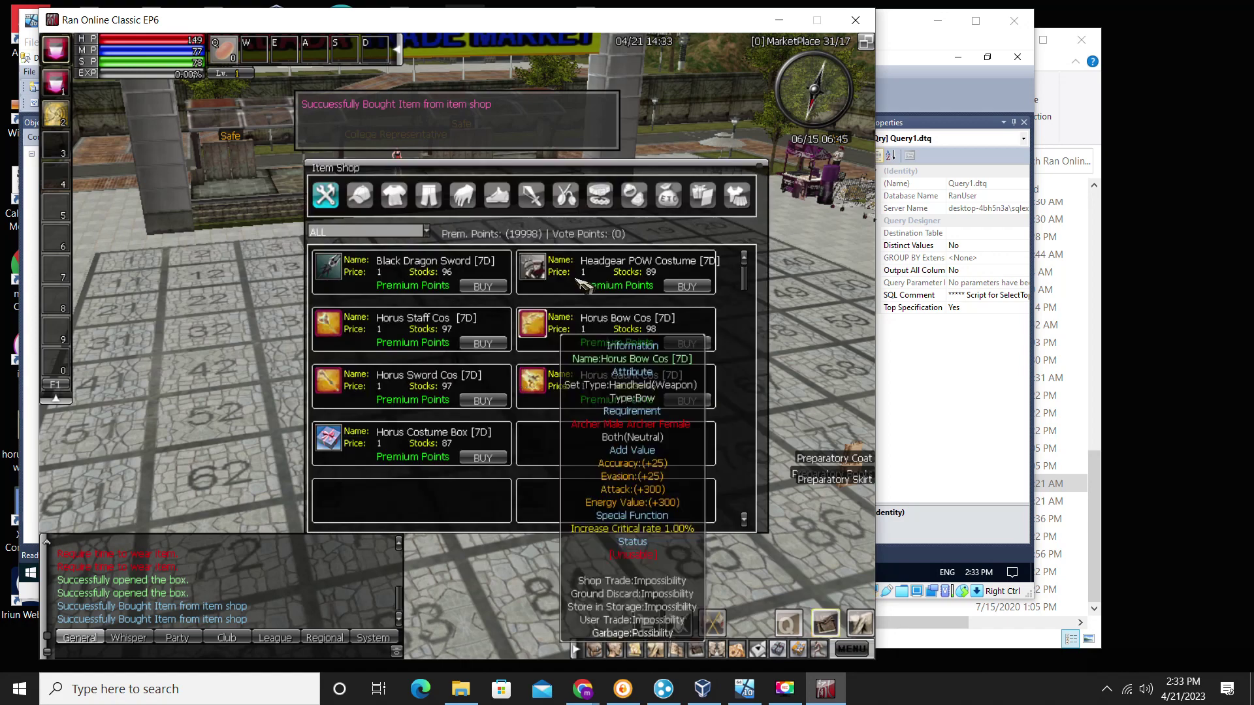
Buy the Horus Costume Box [7D] from the Item Shop's costume category
left_click(660, 209)
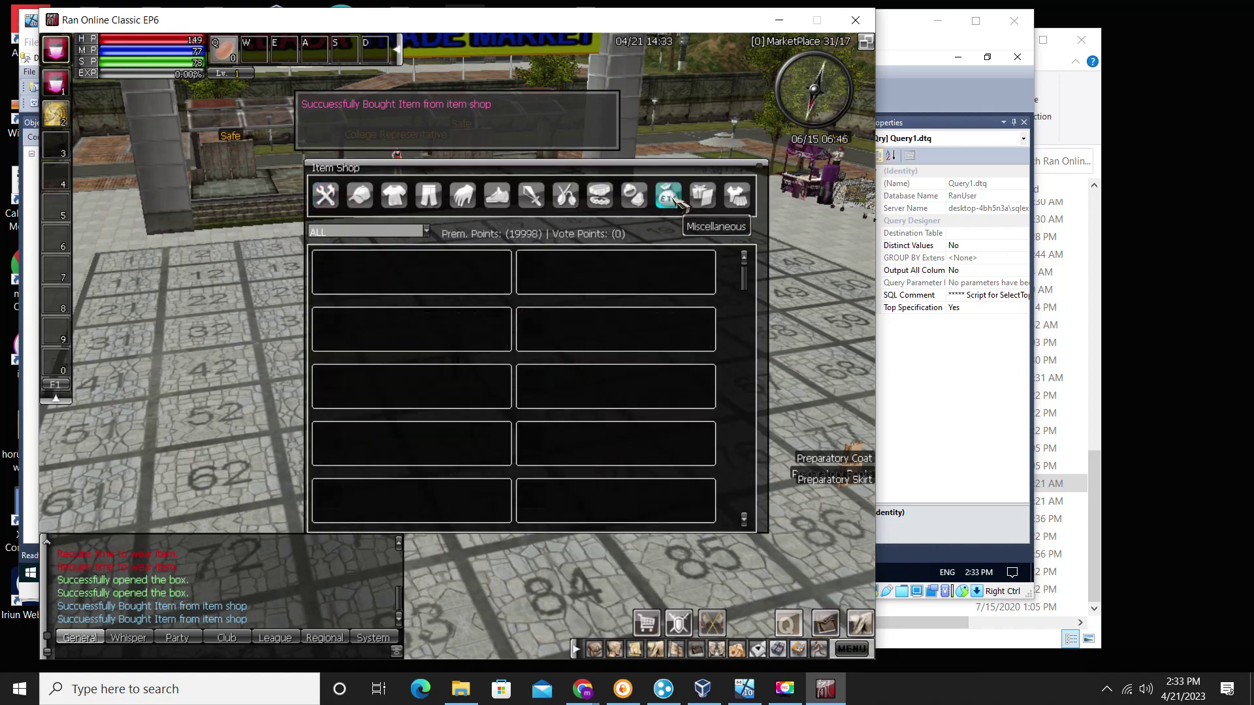
left_click(736, 197)
left_click(736, 198)
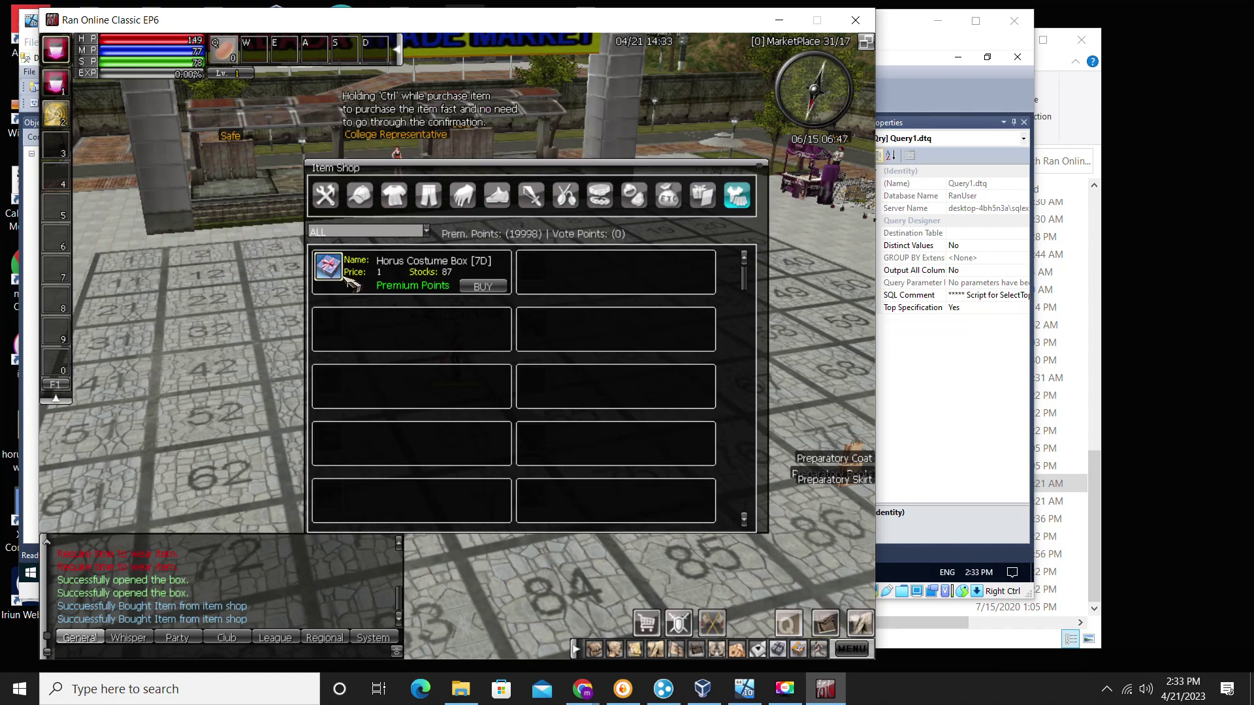
left_click(486, 288)
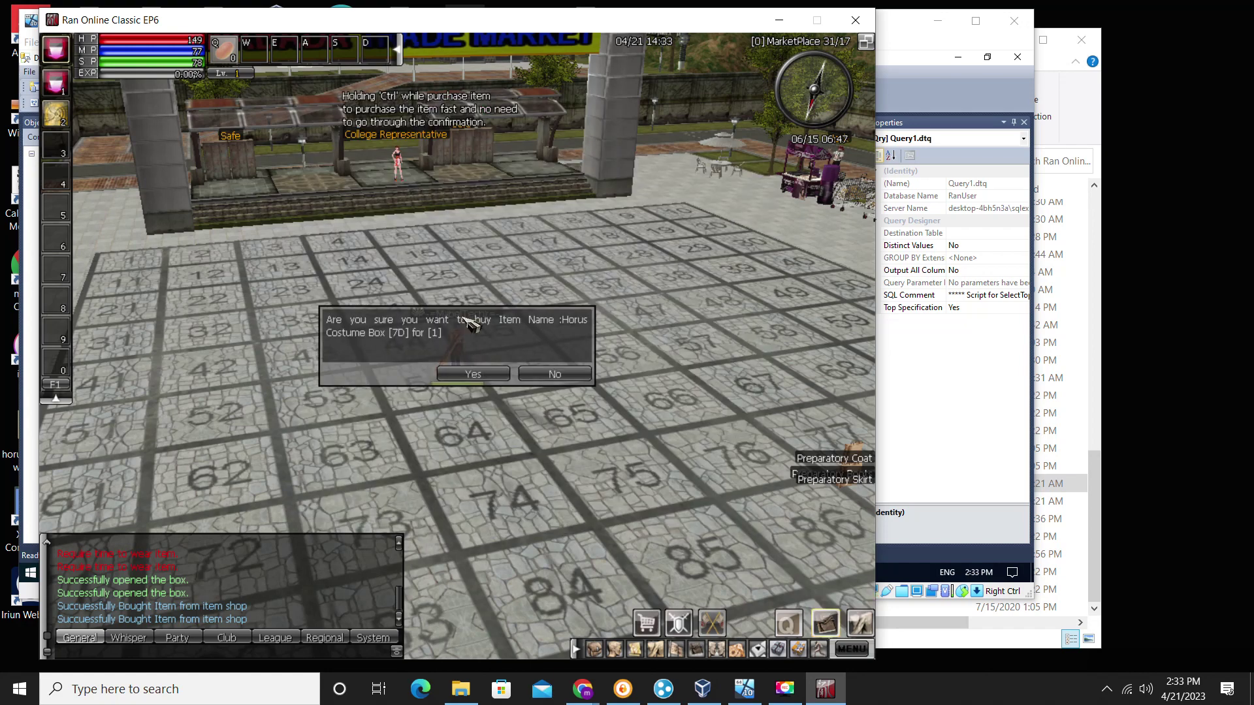
left_click(473, 375)
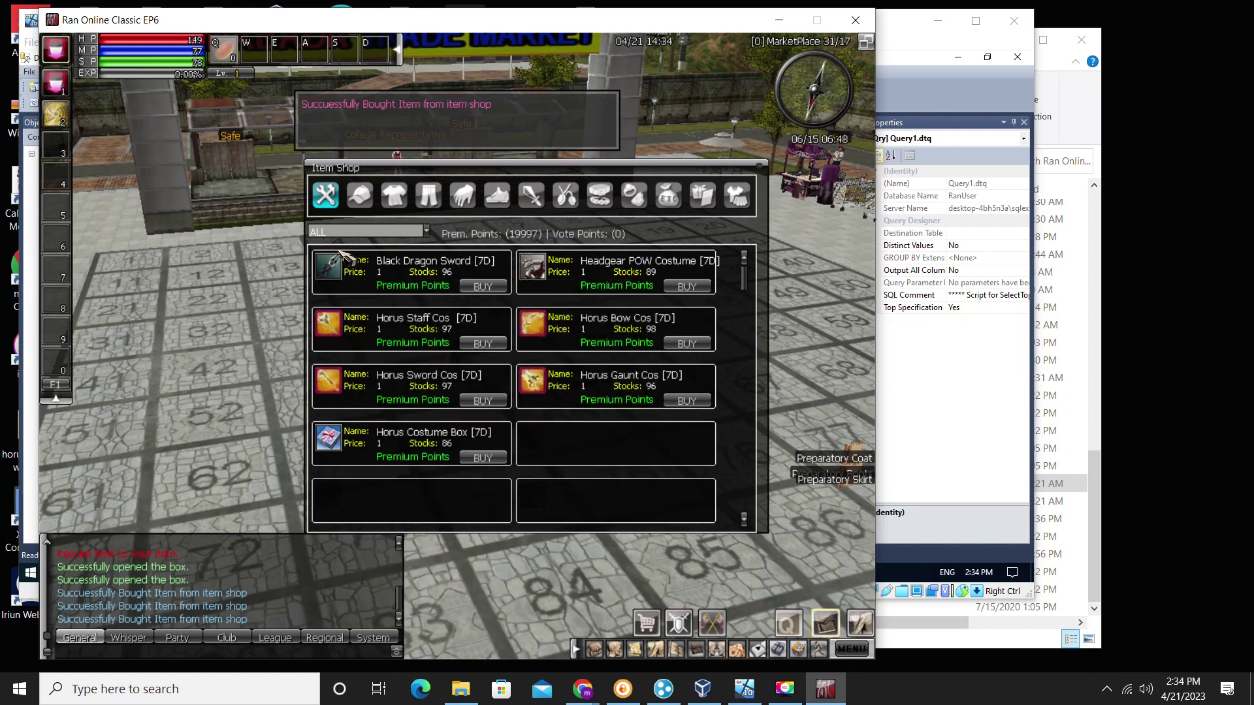
Look through the Item Shop's equipment categories from headgear to weapons
left_click(360, 195)
left_click(429, 196)
left_click(463, 196)
left_click(497, 195)
left_click(531, 196)
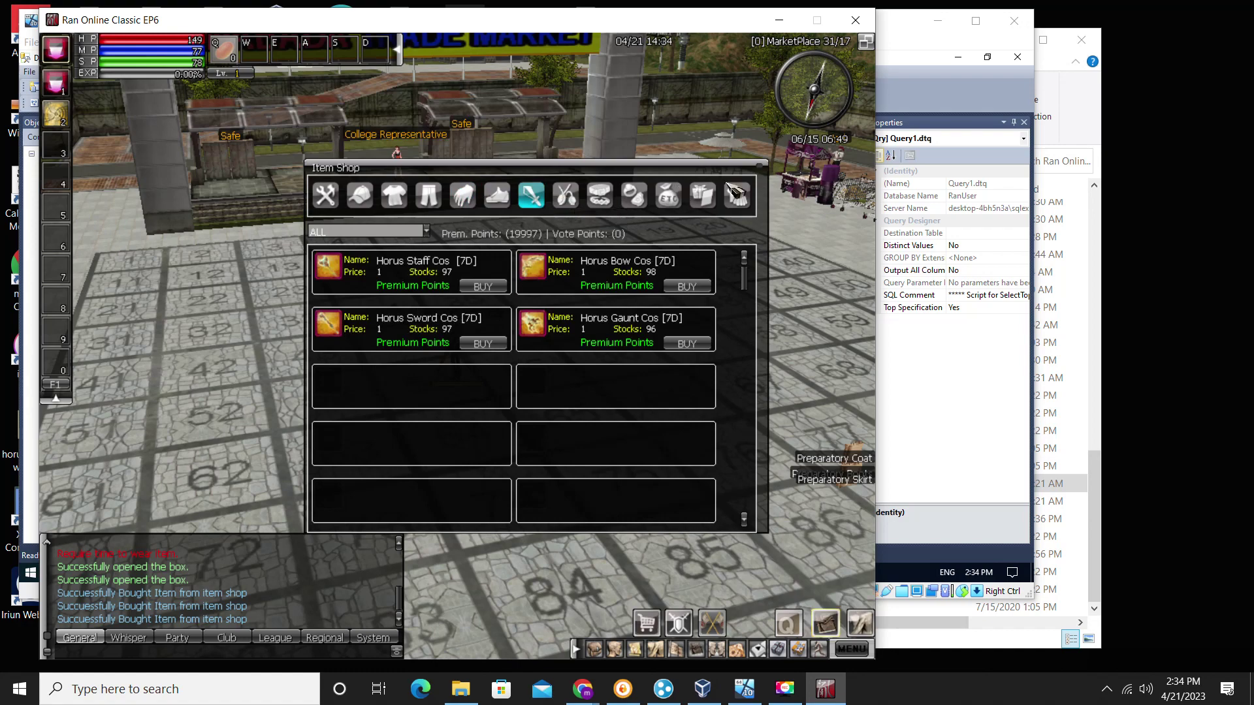
Close the Item Shop and move the purchased items from the Item Bank into the character's inventory
left_click(760, 165)
scroll(490, 460, "up", 5)
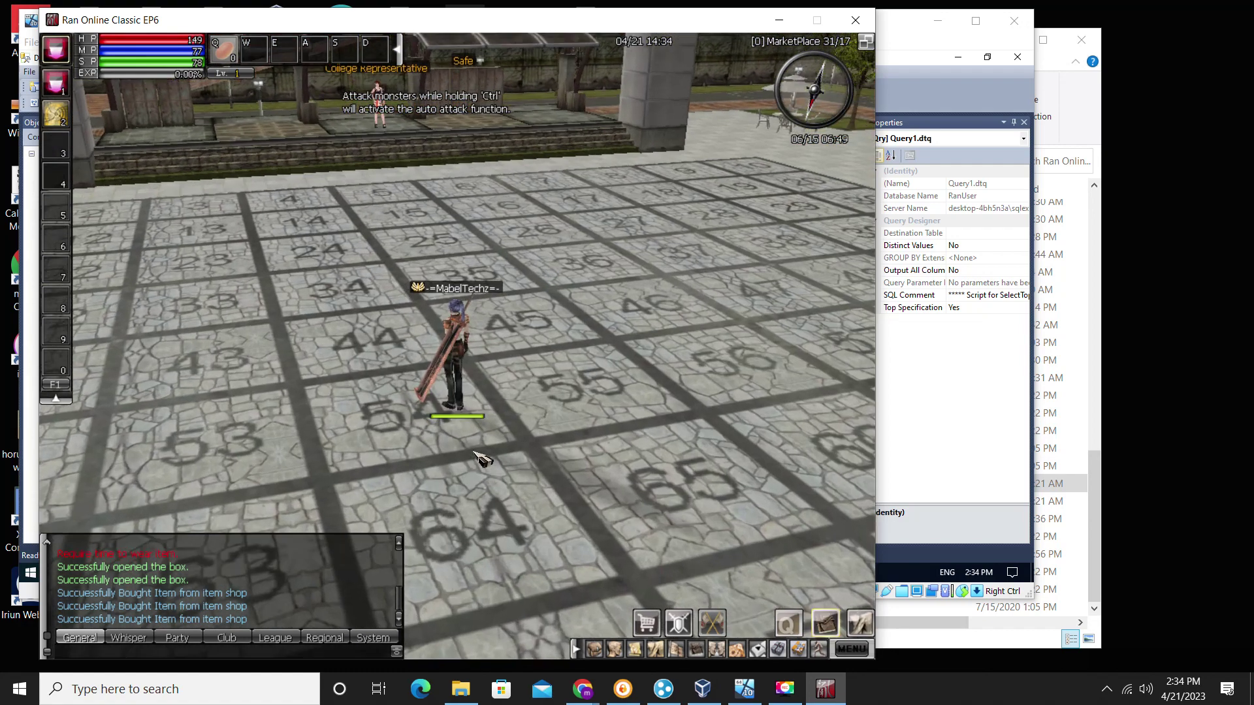
key("i")
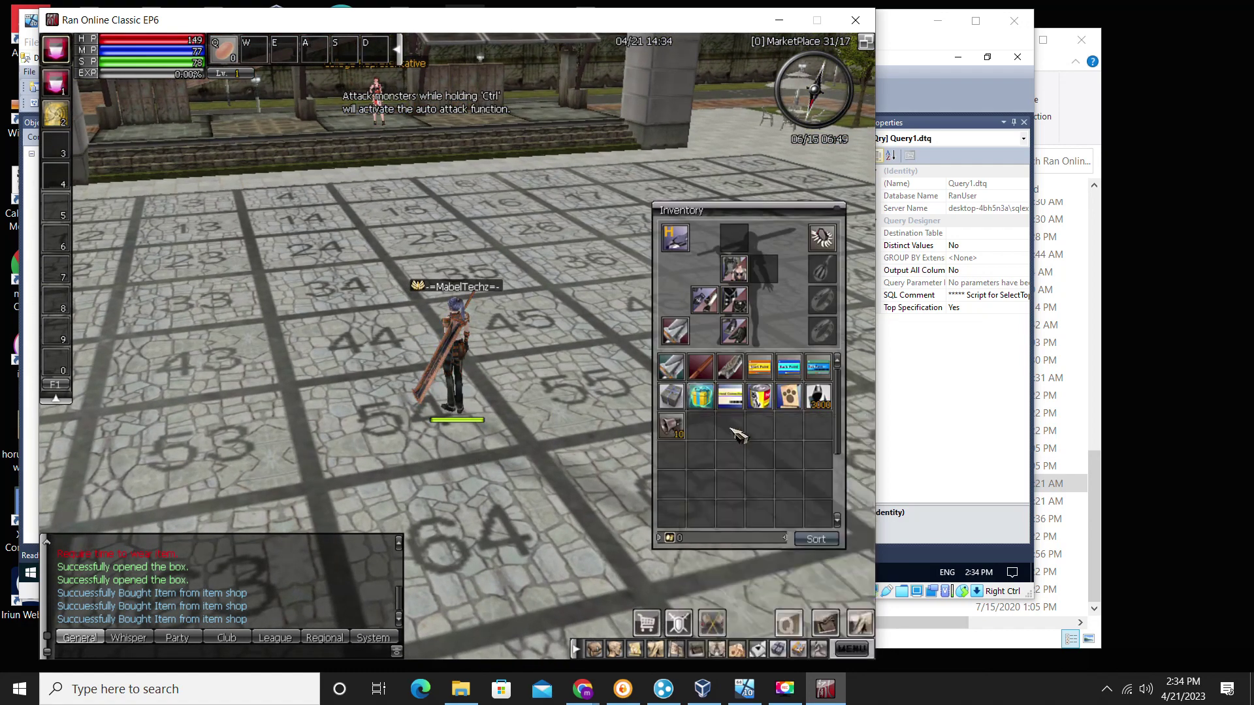
key("b")
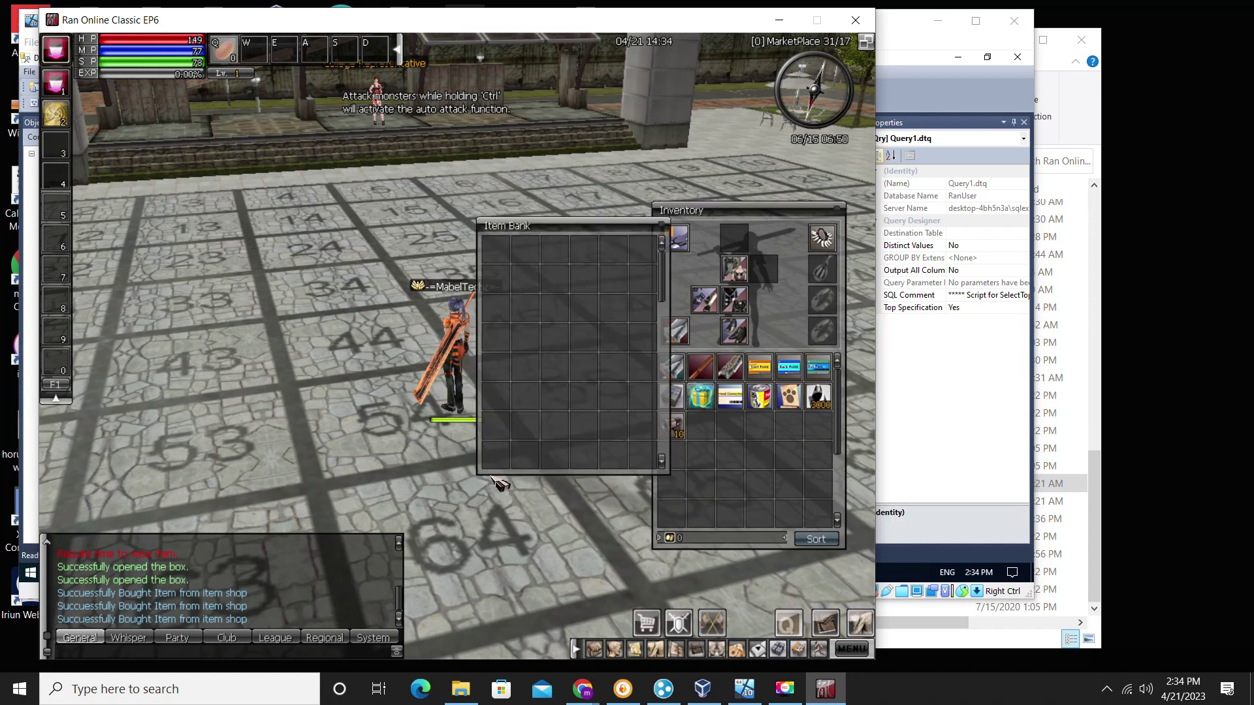
right_click(525, 249)
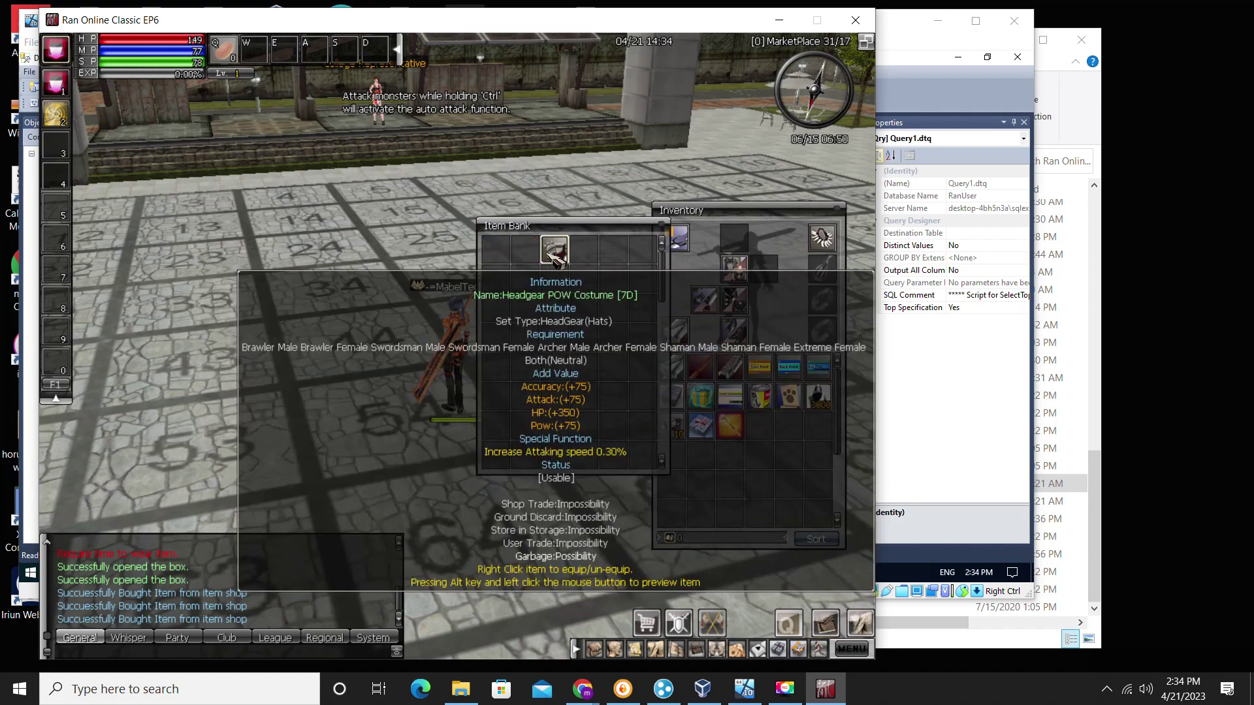
right_click(552, 255)
left_click(661, 225)
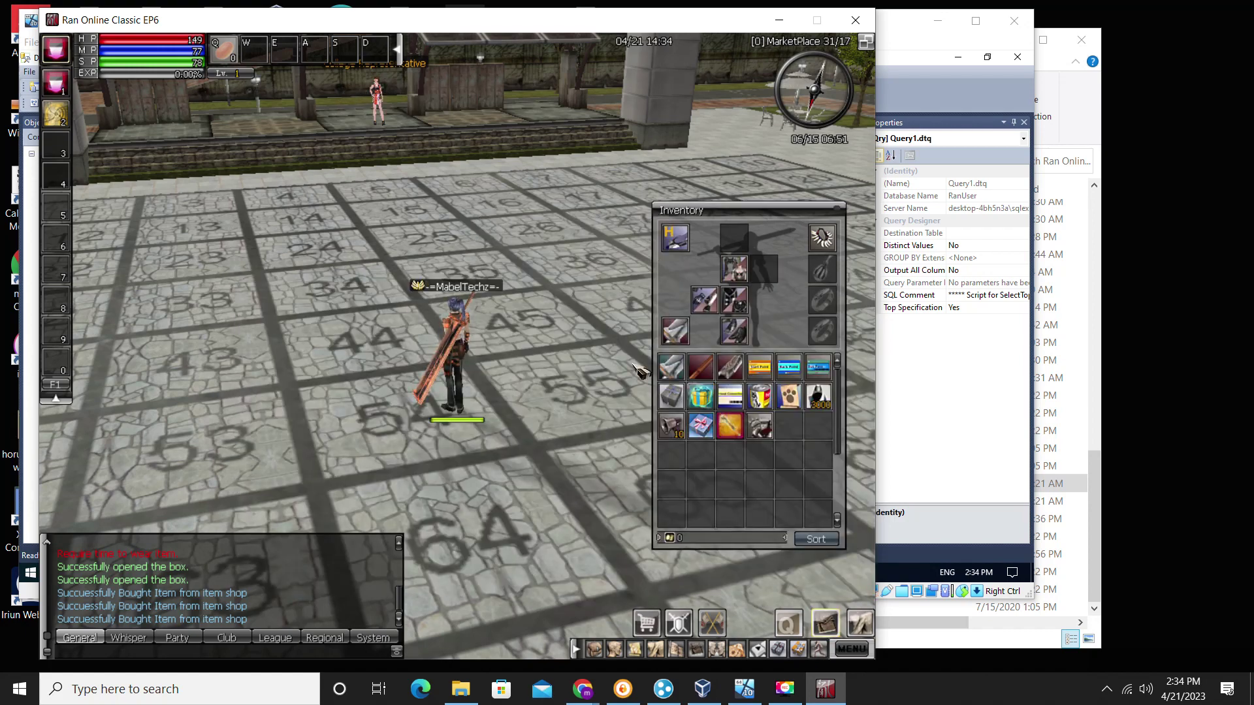
Equip the Horus Sword Cos [7D] and the Headgear POW Costume [7D] from the inventory
mouse_move(731, 431)
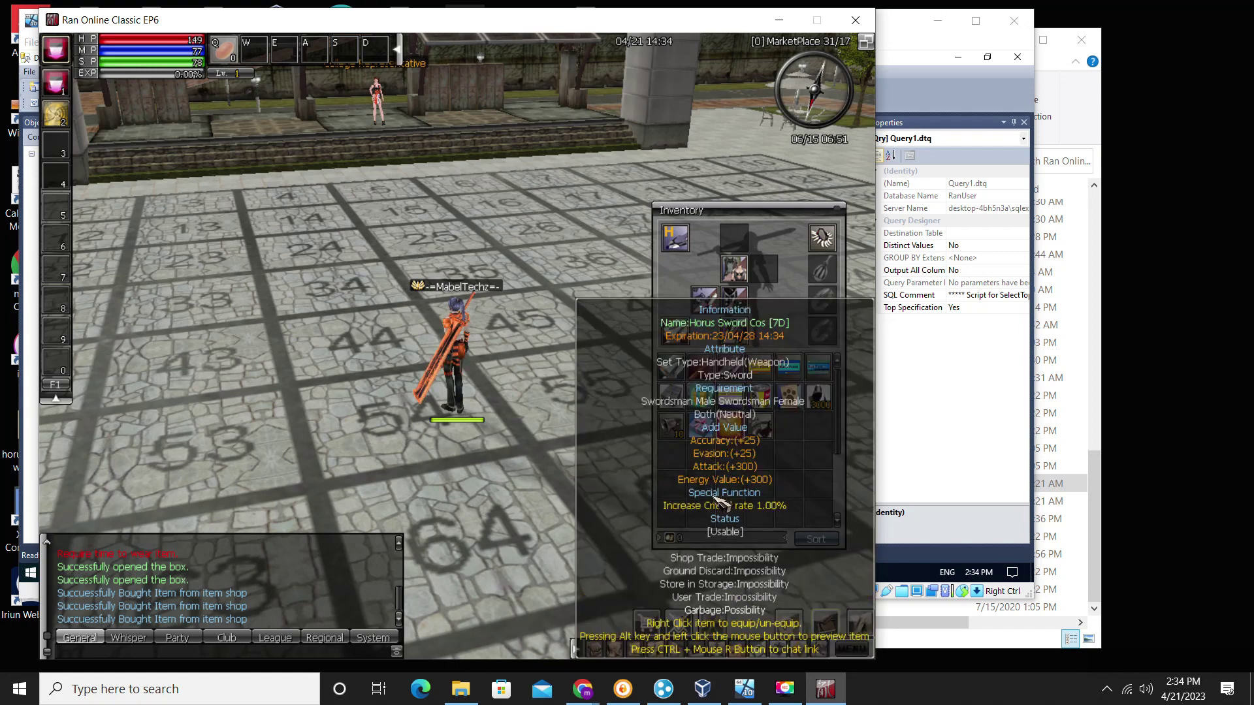
right_click(822, 452)
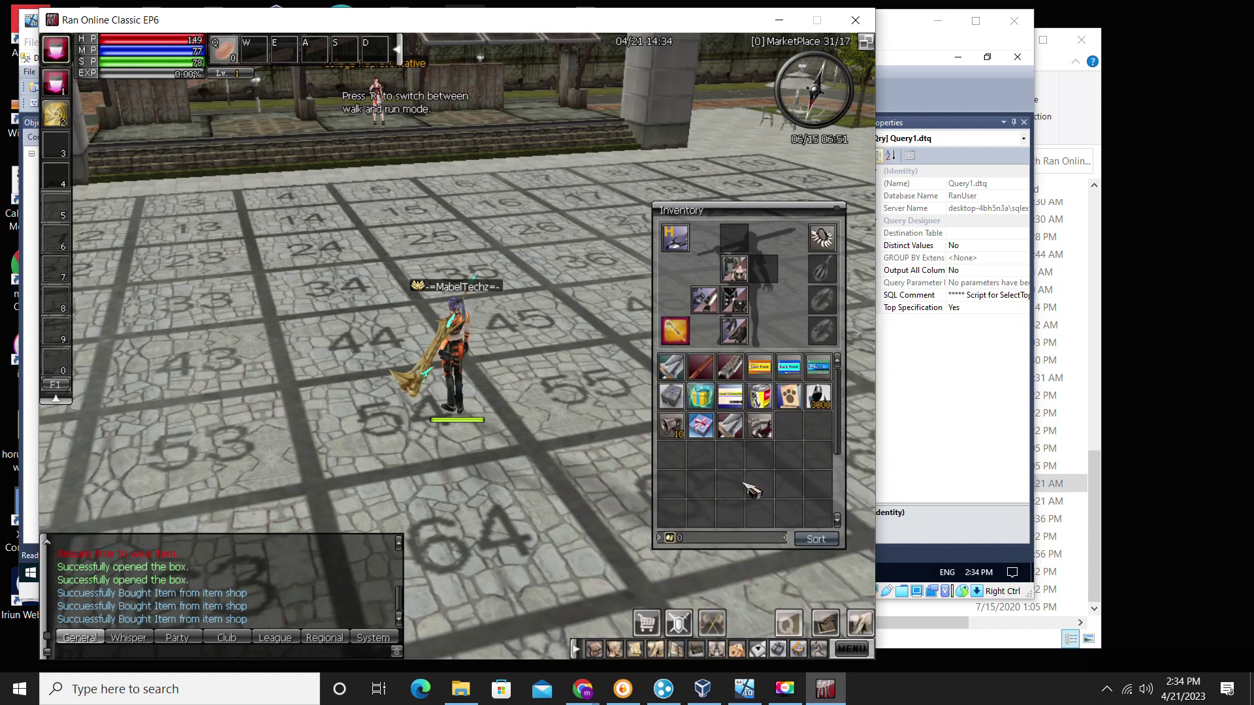
mouse_move(760, 433)
right_click(750, 477)
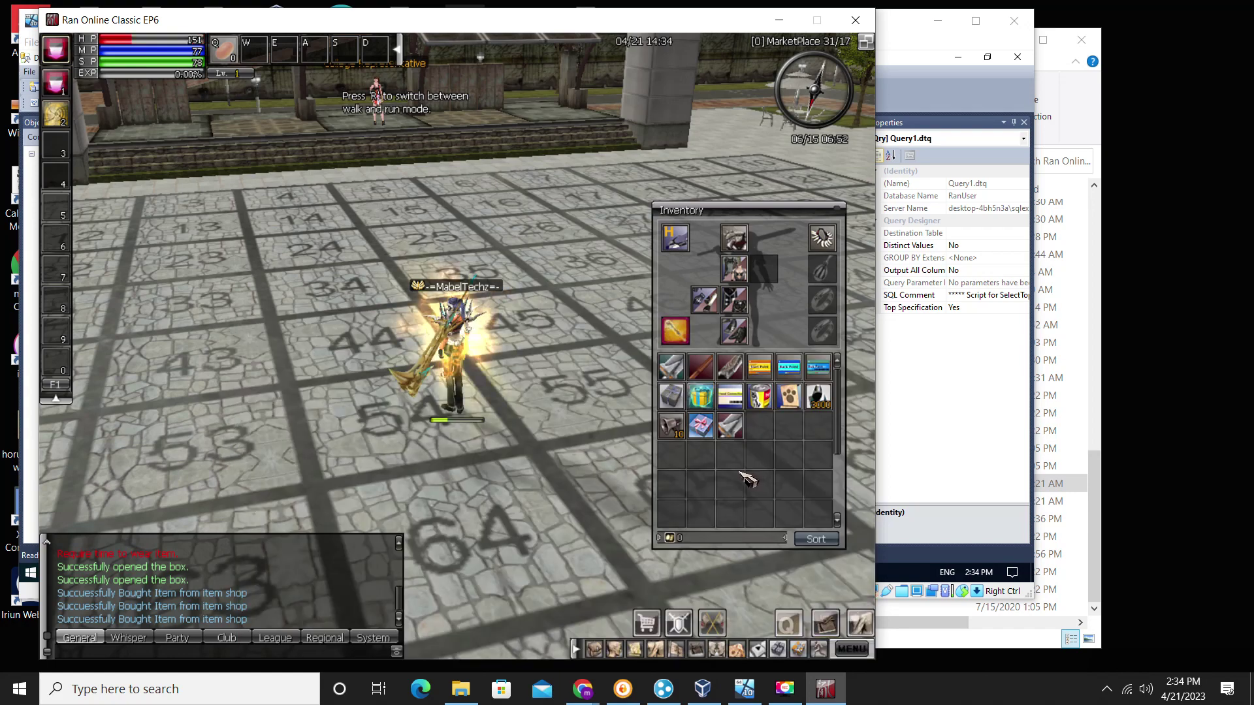
Unpack the Horus Costume Box and equip the Horus costume pieces on the character
right_click(701, 427)
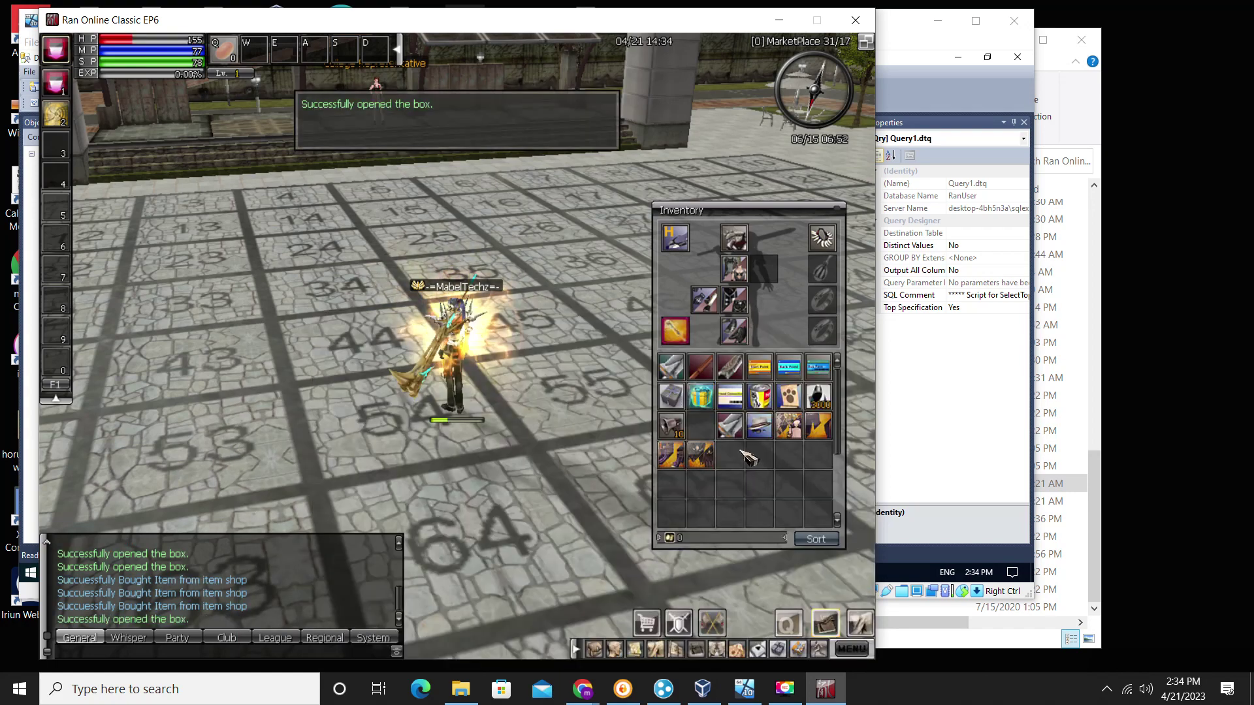
right_click(790, 436)
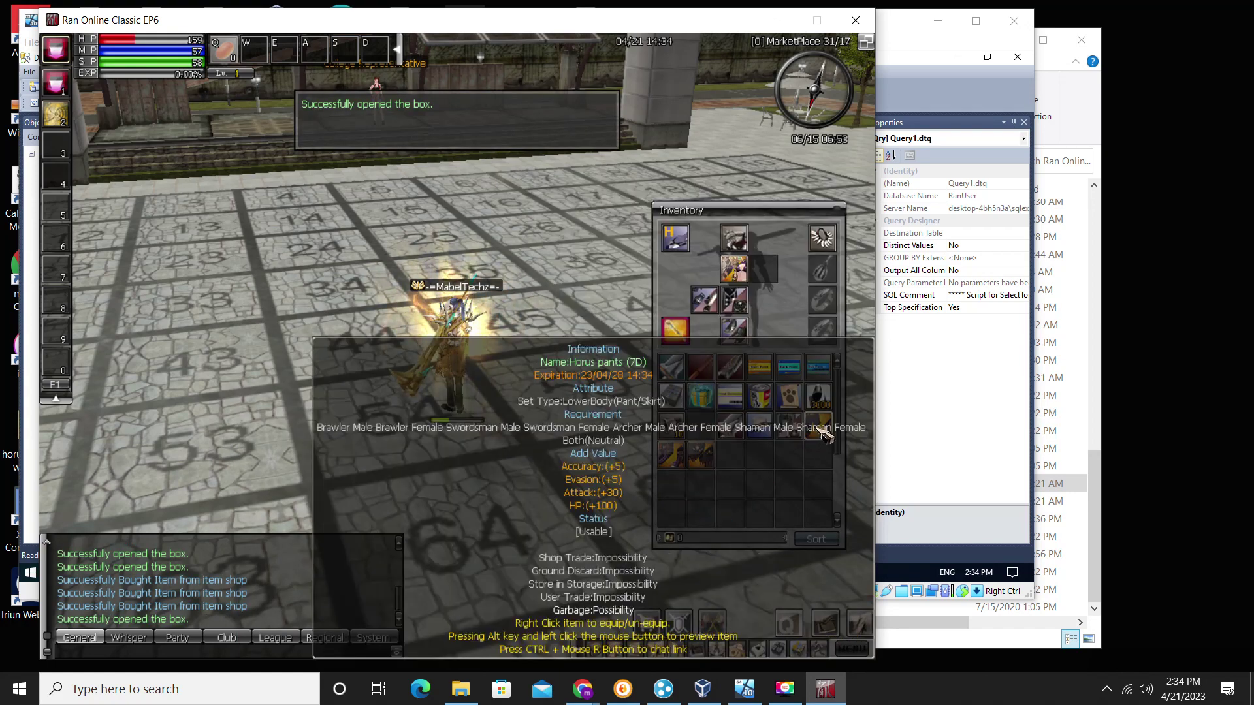
right_click(824, 434)
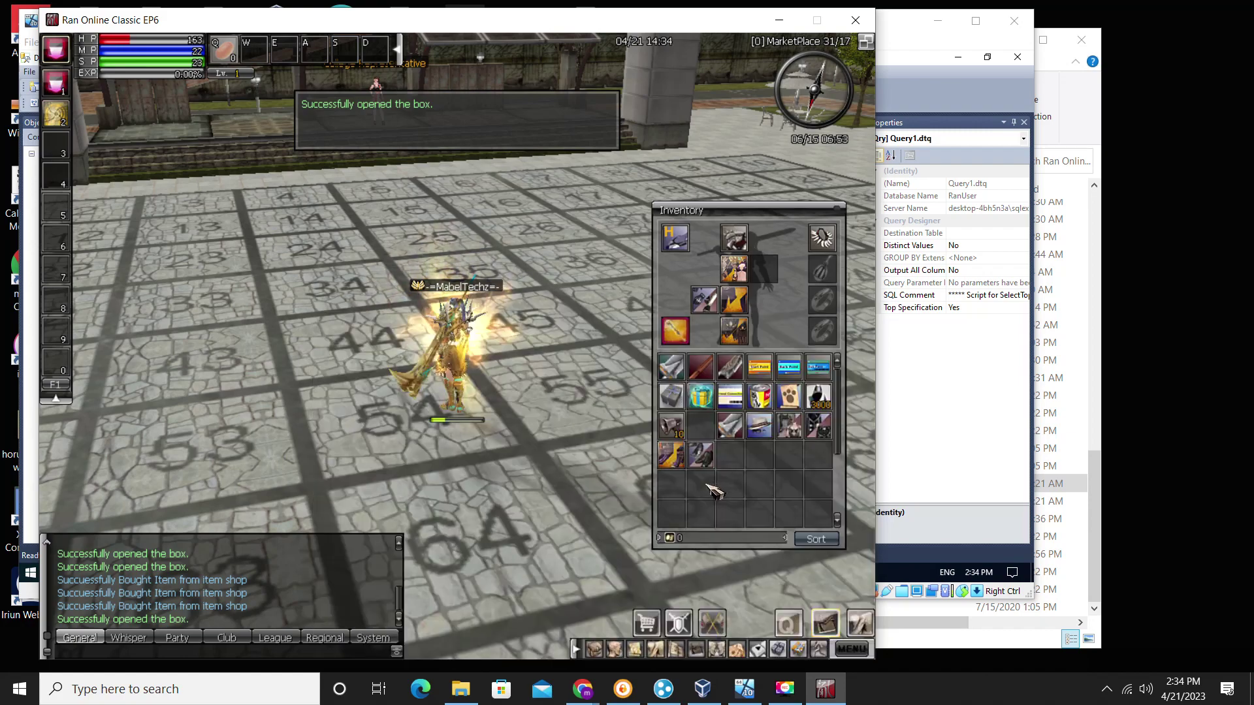
right_click(682, 465)
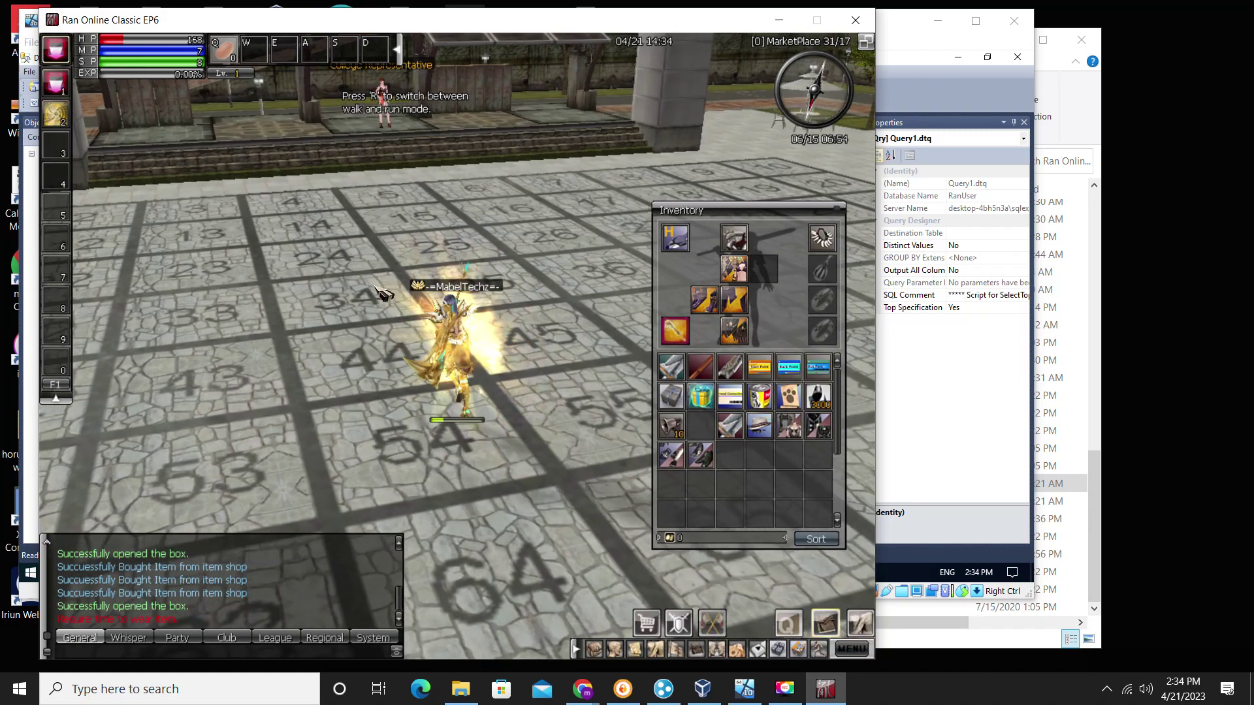
left_click(482, 433)
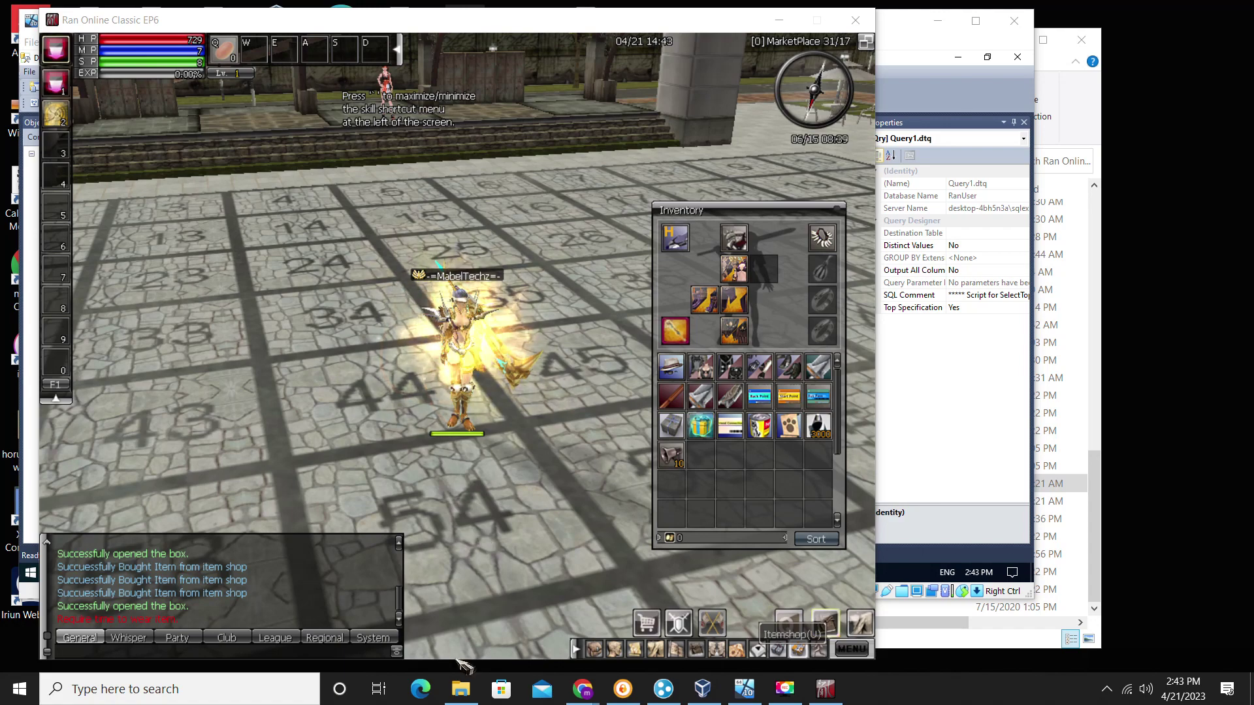
Switch to File Explorer and launch EditorSkinPiece from the Ran Online client folder
left_click(461, 689)
scroll(834, 408, "up", 8)
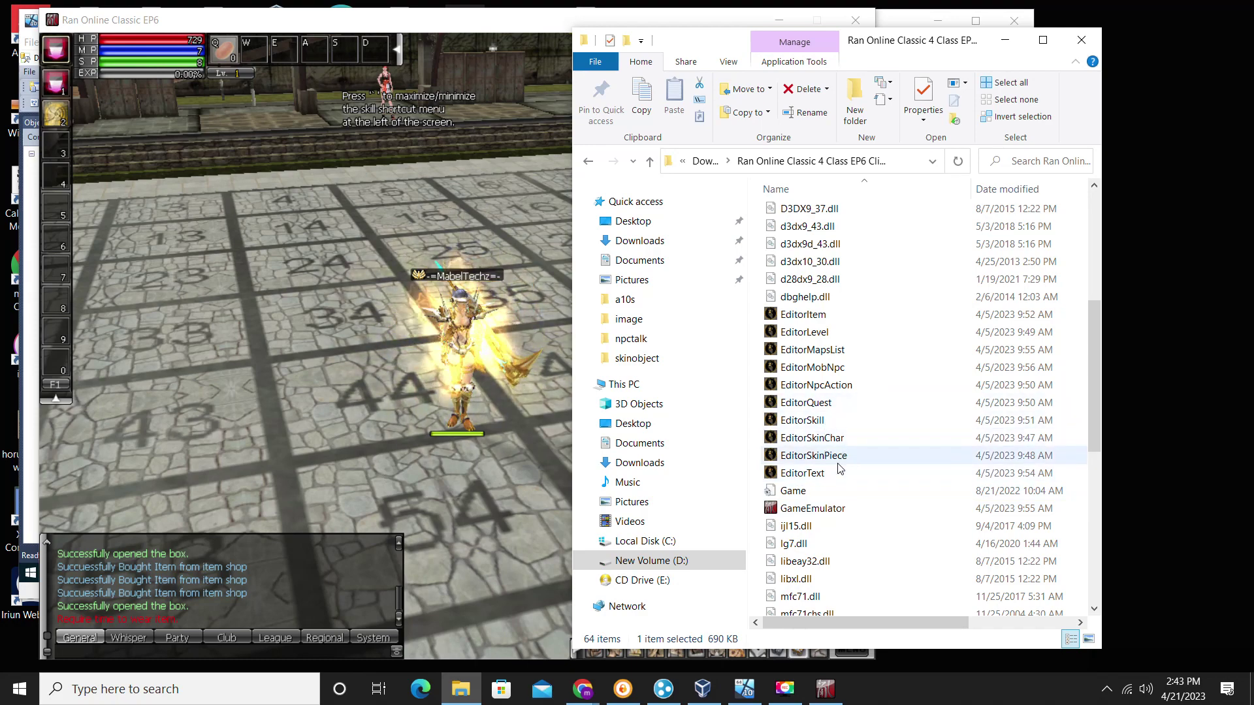
double_click(802, 460)
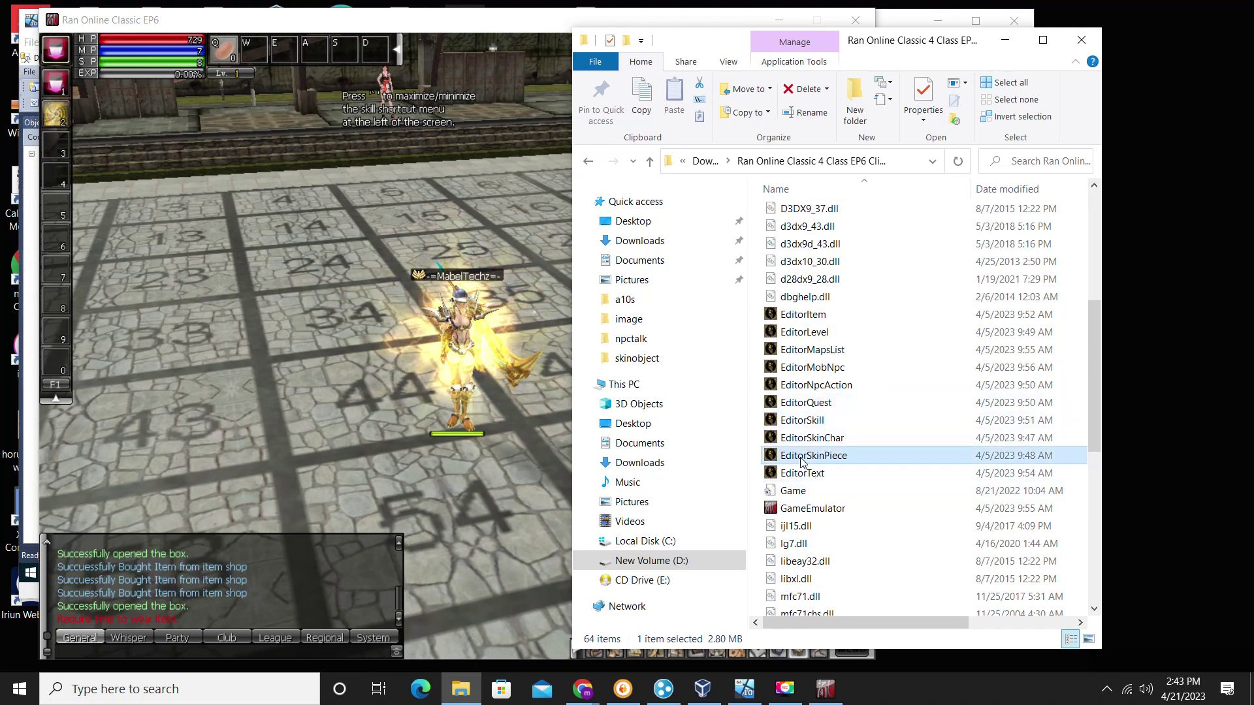
Open the itemtee folder inside the client's textures folder and look through its images
scroll(824, 366, "up", 6)
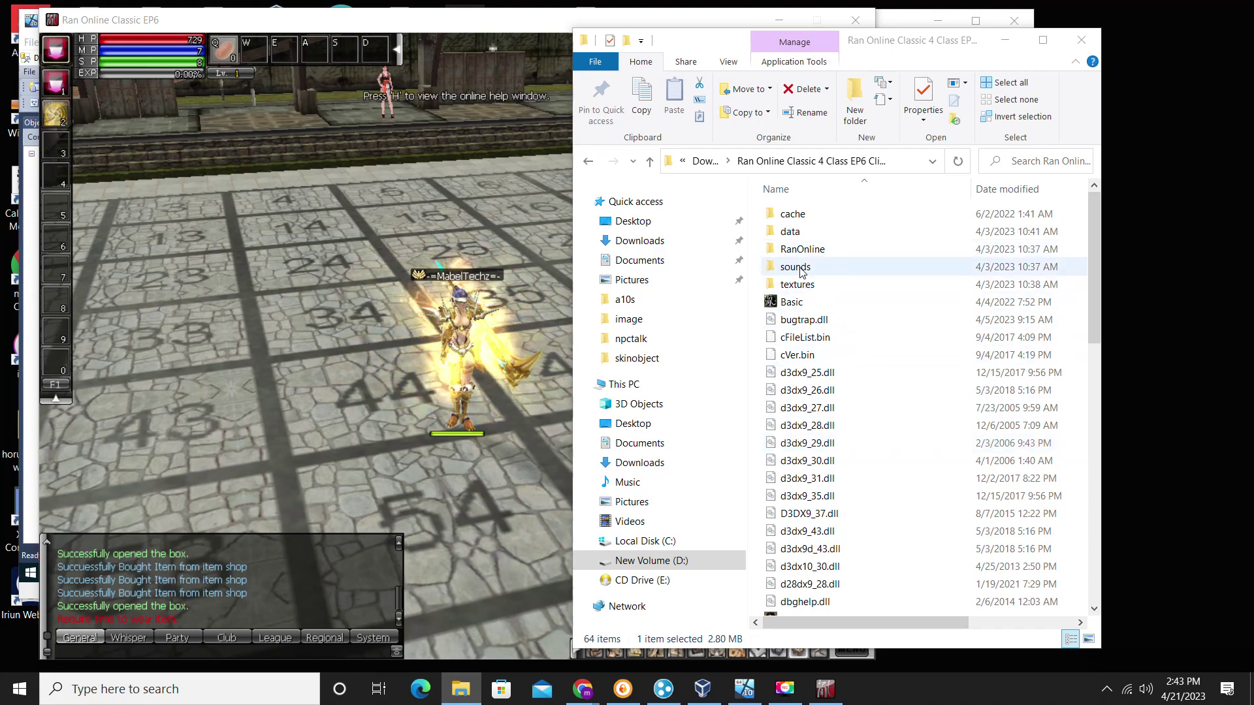
double_click(805, 286)
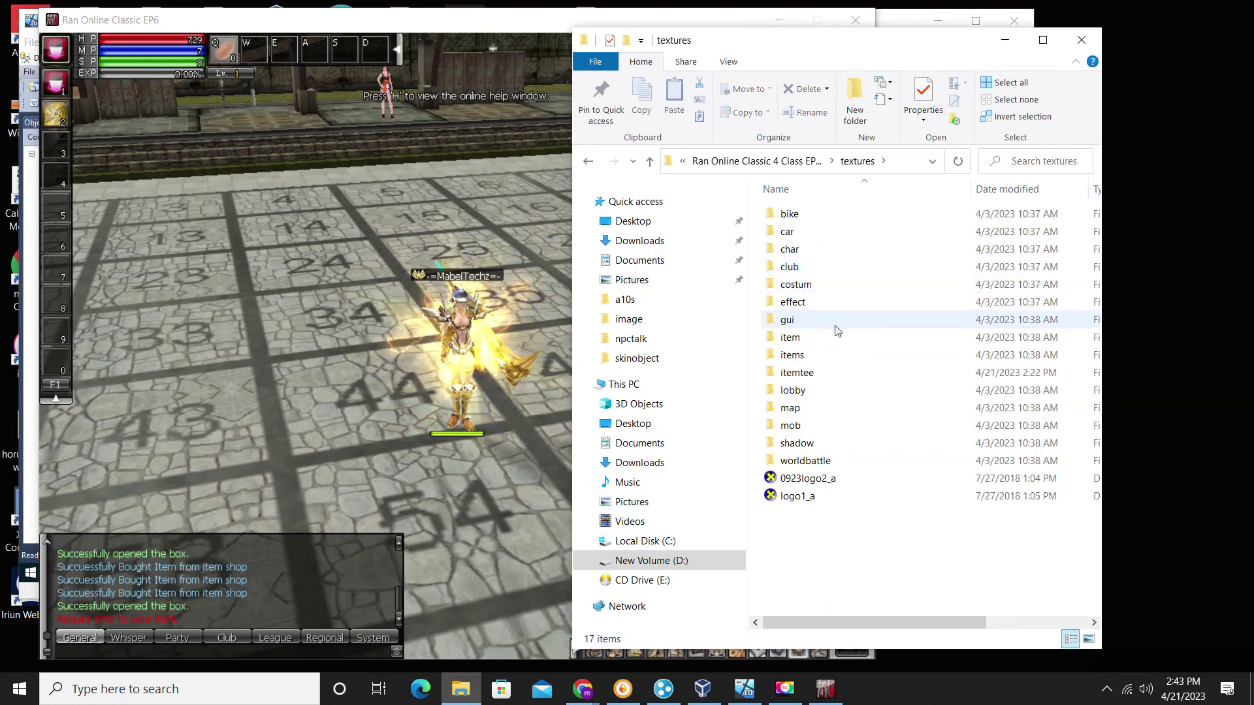
left_click(809, 373)
double_click(809, 374)
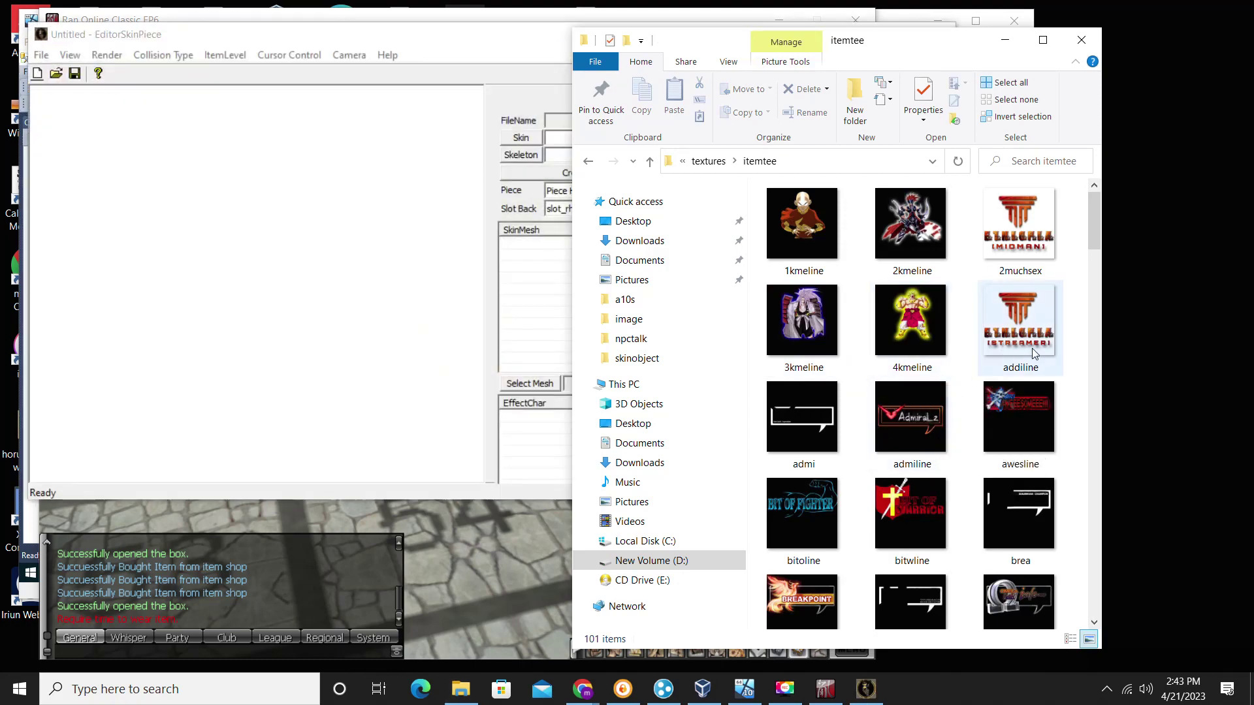
scroll(1032, 348, "down", 3)
scroll(1028, 343, "up", 3)
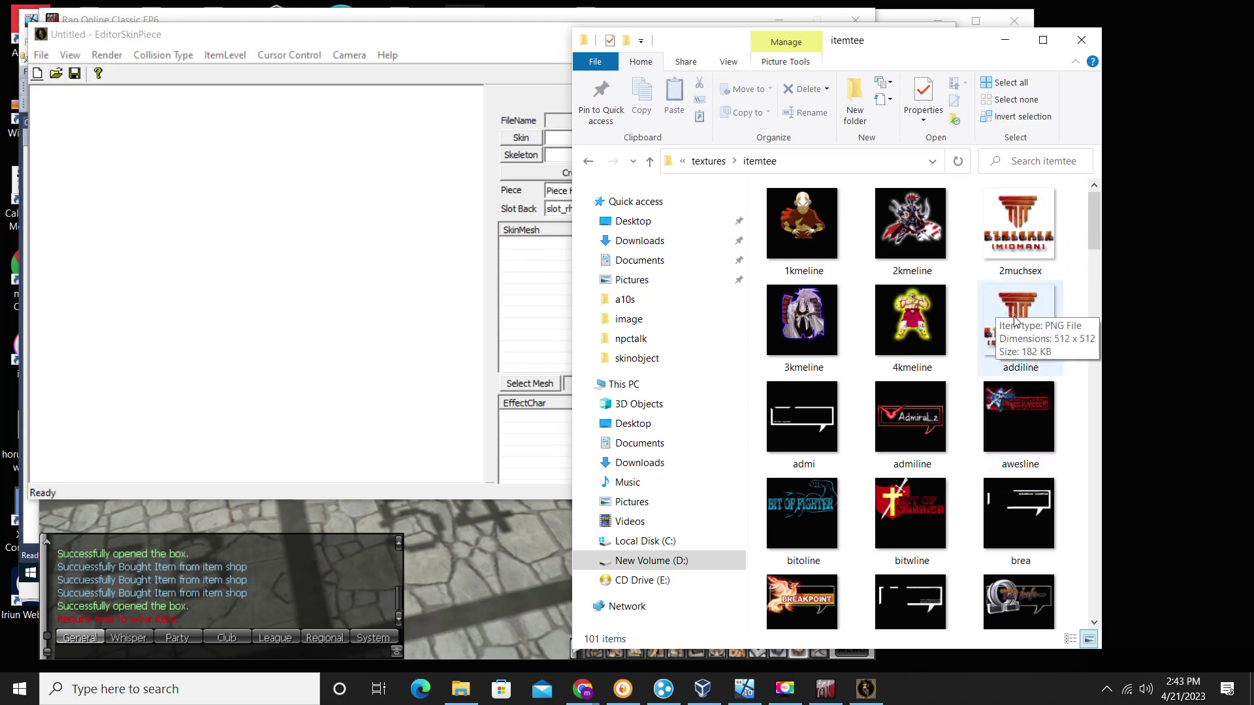
scroll(1014, 320, "down", 5)
scroll(1009, 312, "up", 5)
Locate the clumline image in the itemtee folder and open its file name for editing
left_click(929, 274)
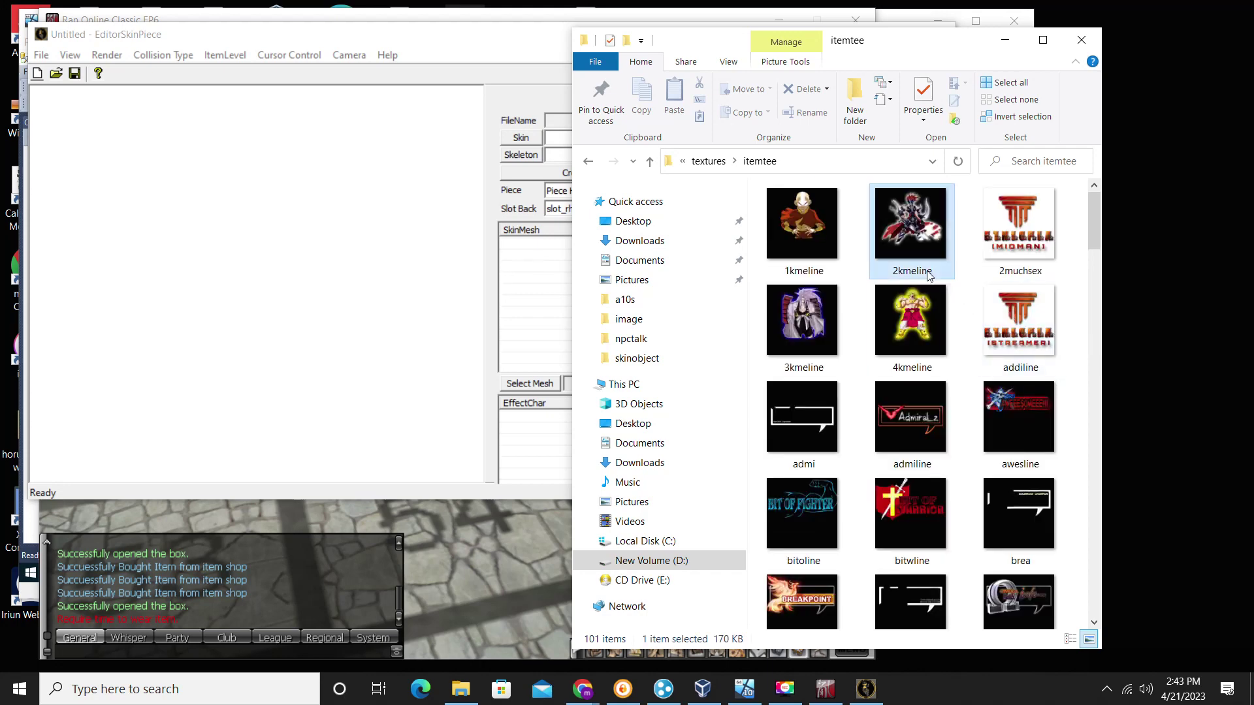
type("cl")
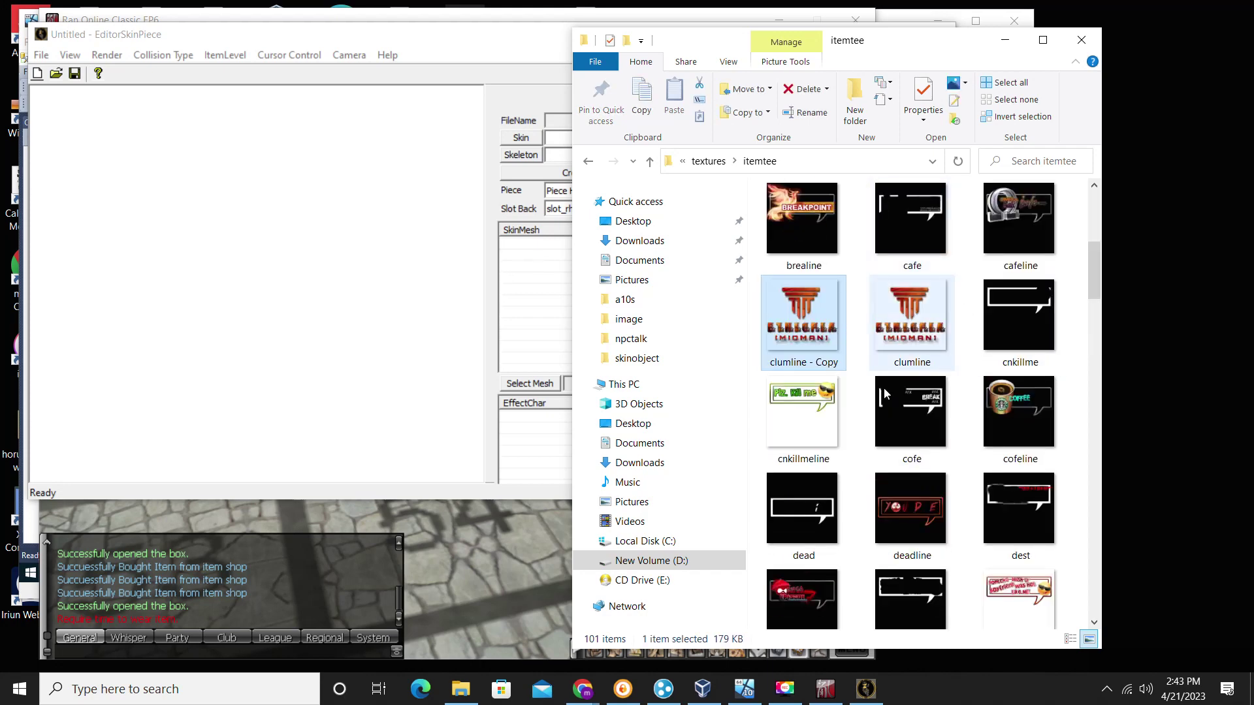
left_click(911, 366)
right_click(911, 366)
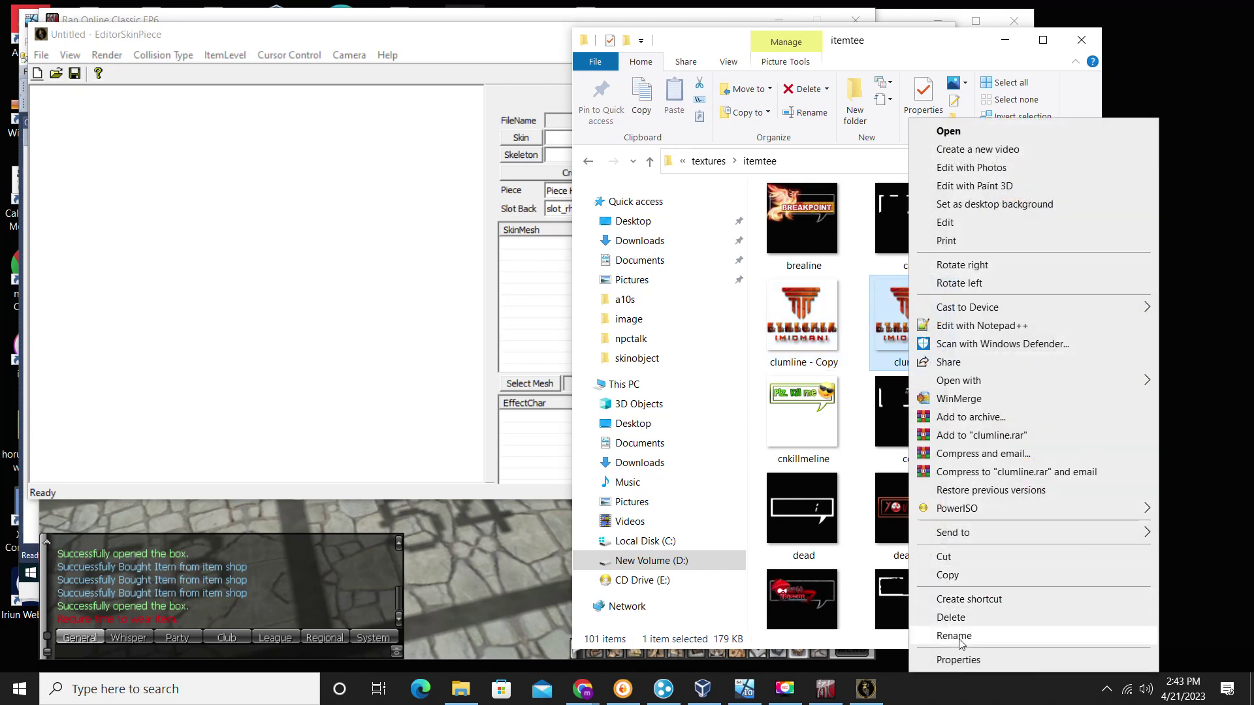
left_click(955, 636)
left_click(895, 364)
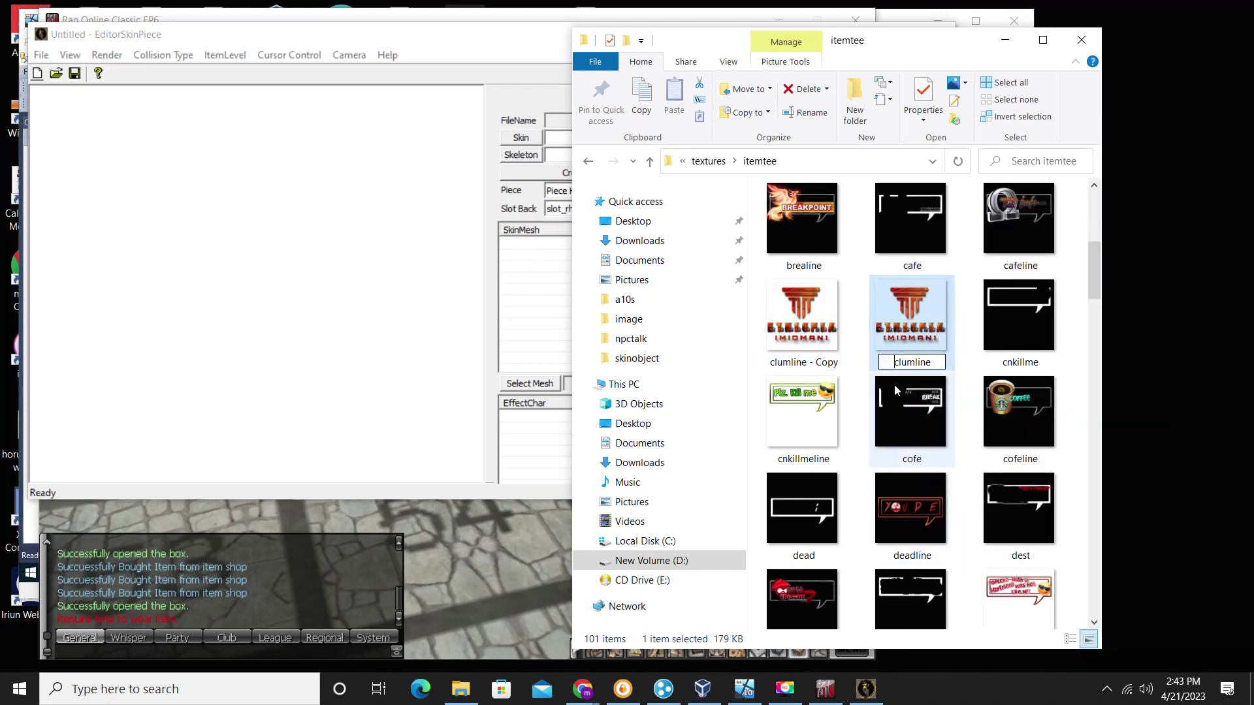
left_click(854, 405)
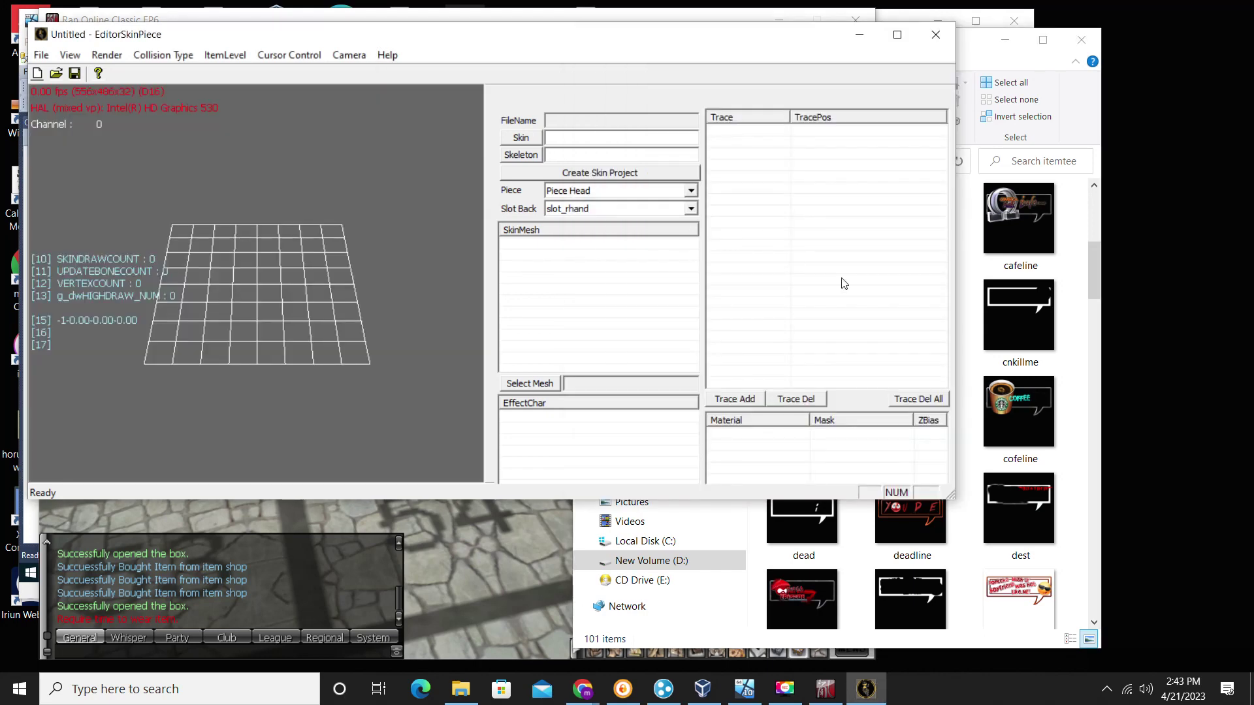
Return to the client's main folder in File Explorer and open the skinobject folder inside data
left_click(991, 58)
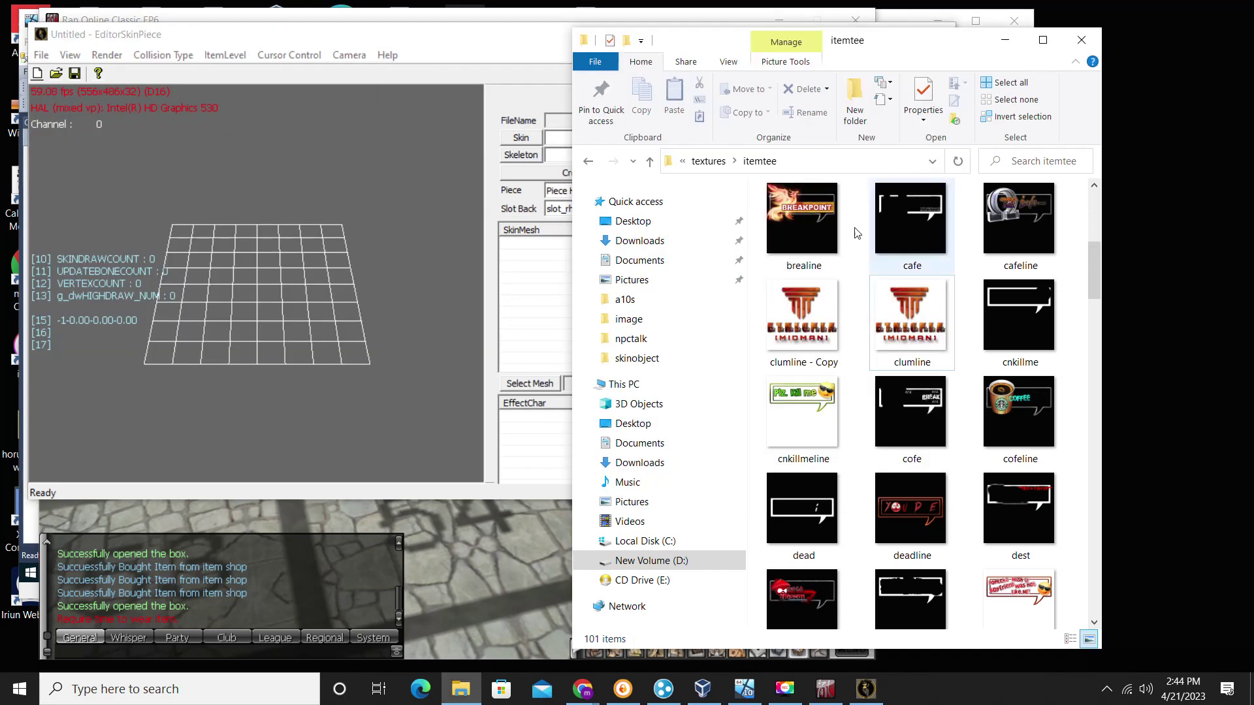
left_click(650, 165)
left_click(650, 164)
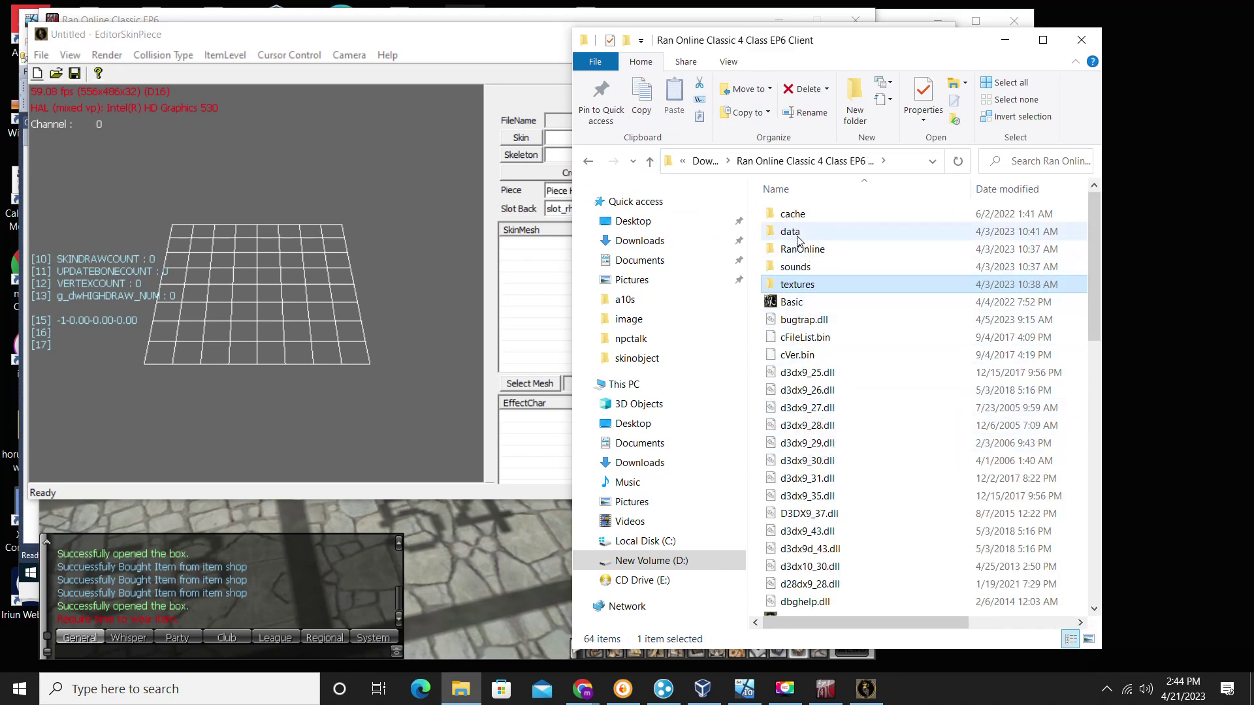
double_click(816, 267)
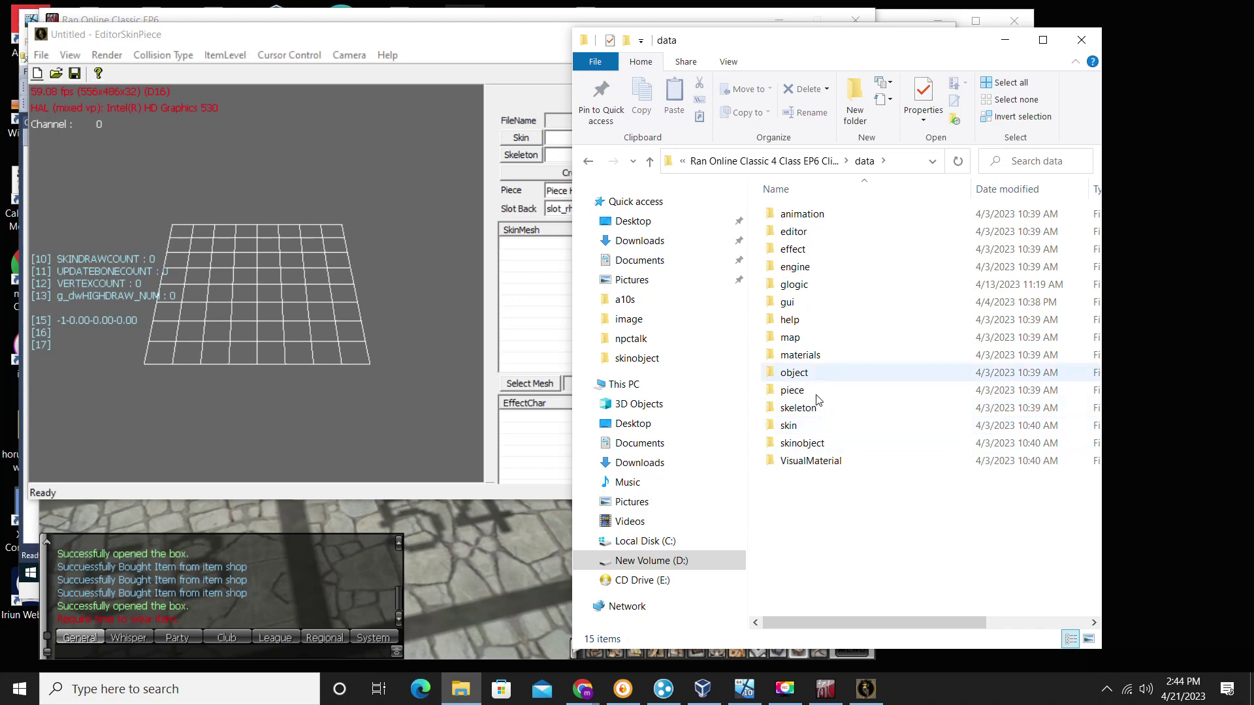
double_click(822, 447)
Find clumsy_F.cps in the skinobject folder and copy its full file name, including the extension
left_click(813, 433)
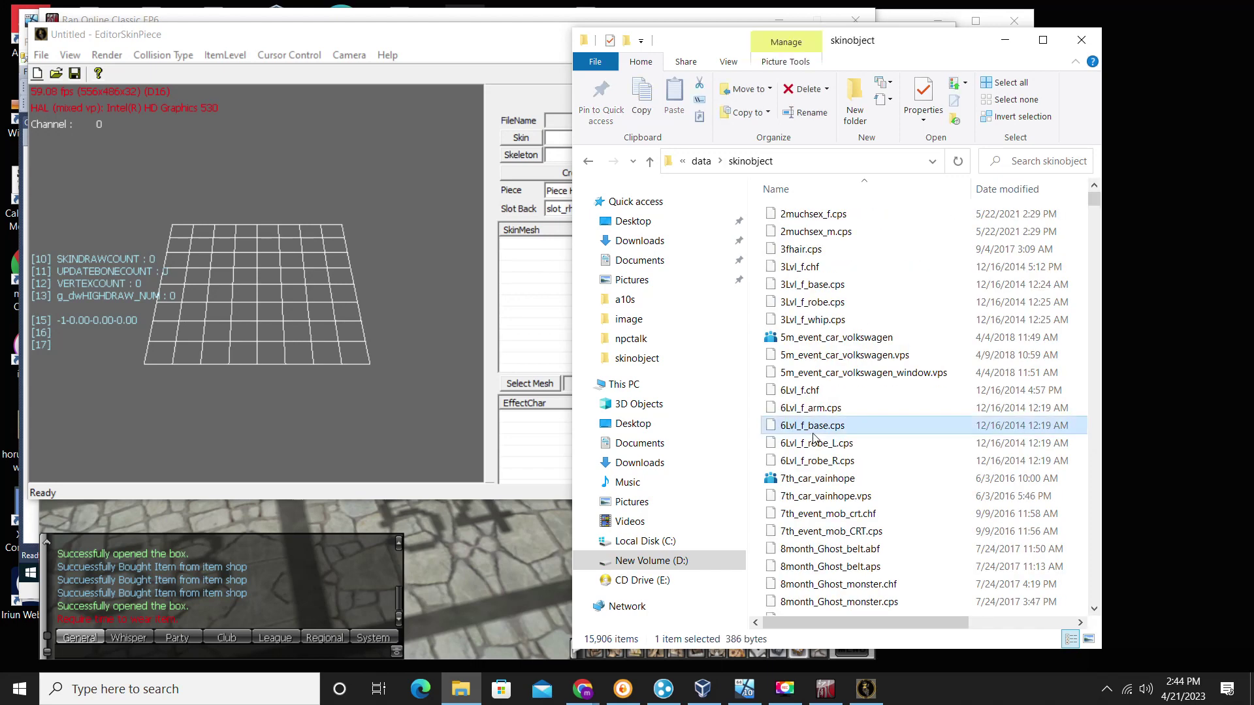
type("clumsy")
scroll(814, 439, "down", 5)
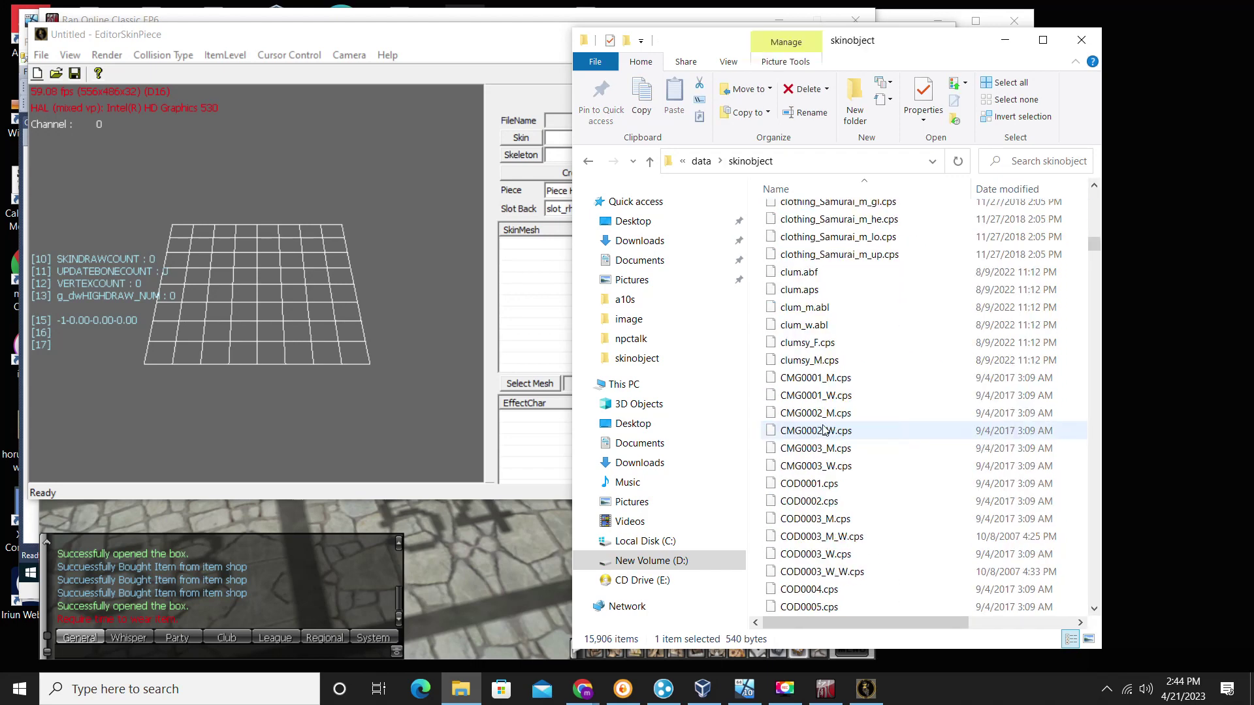
right_click(790, 345)
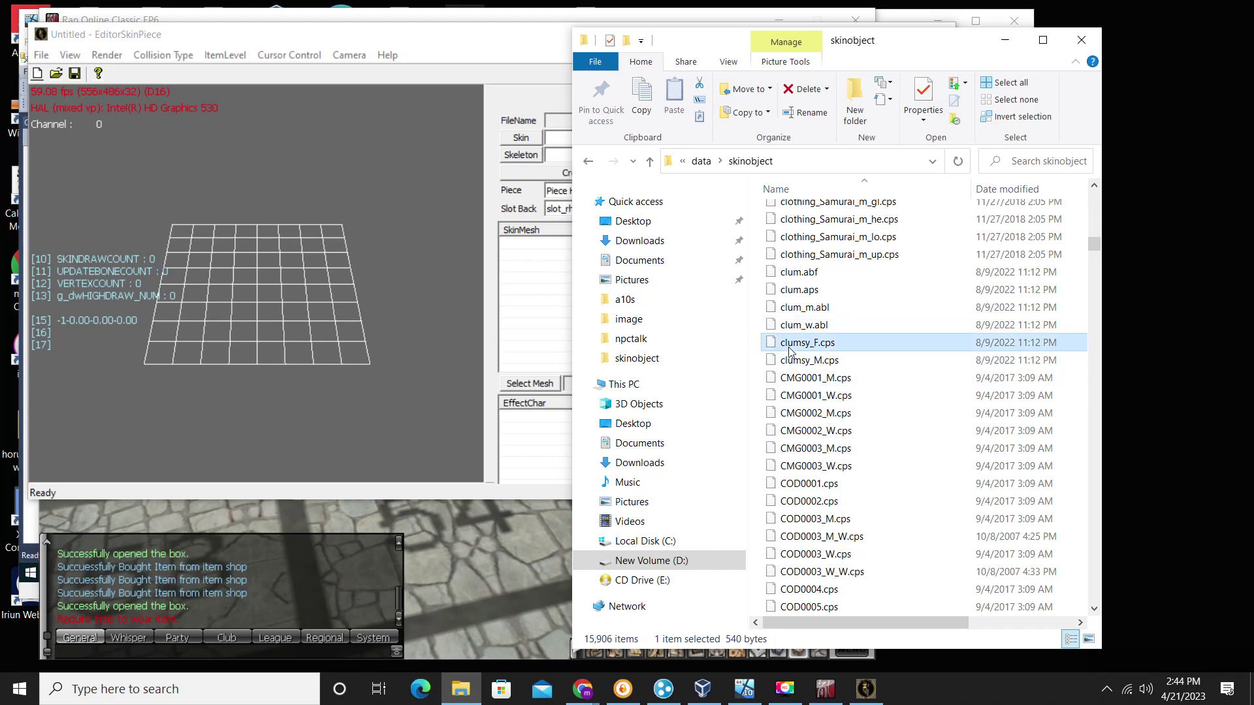
left_click(863, 640)
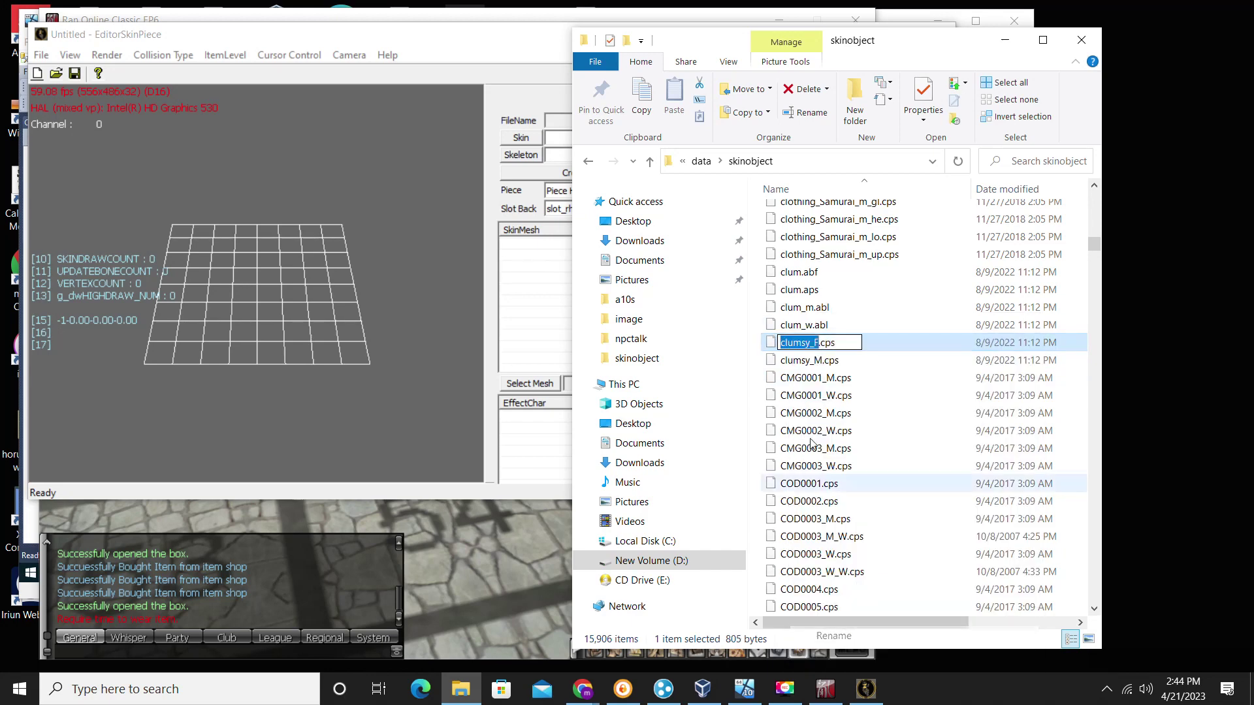
left_click_drag(841, 343, 777, 346)
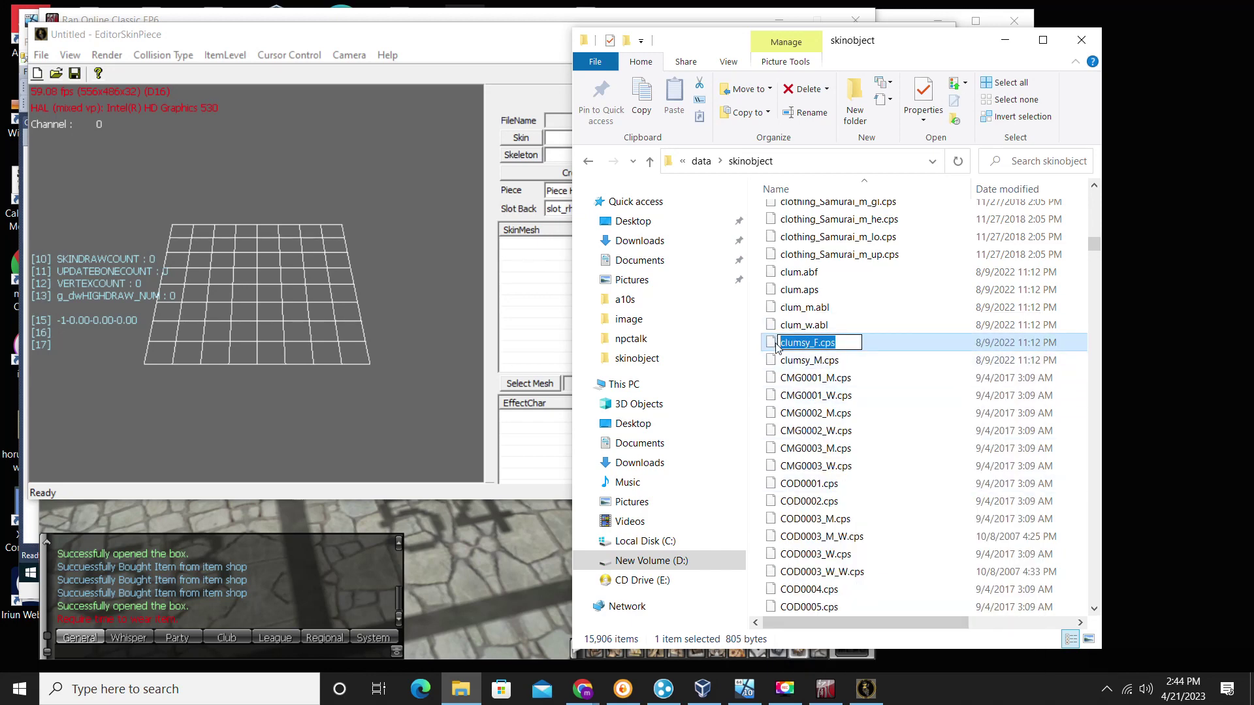
Open the clumsy_F.cps piece file in EditorSkinPiece and inspect its logo in the 3D preview
left_click(413, 48)
key("alt+f")
key("o")
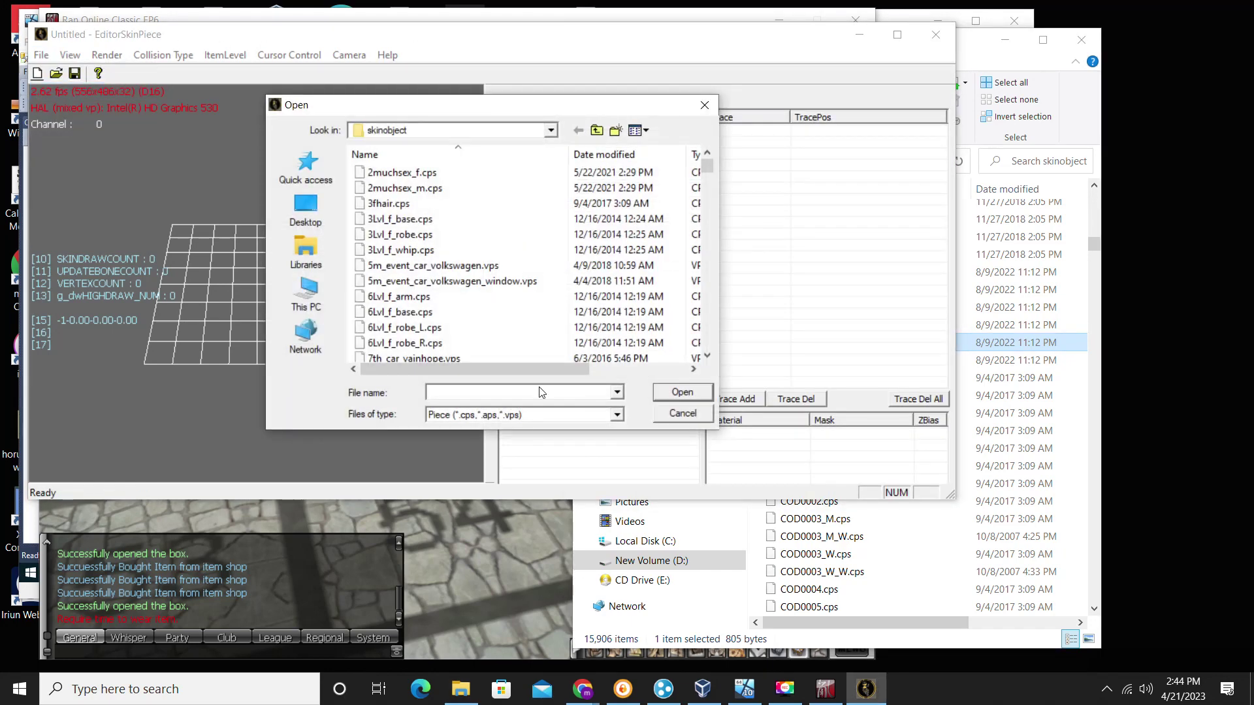
left_click(671, 396)
scroll(274, 258, "down", 5)
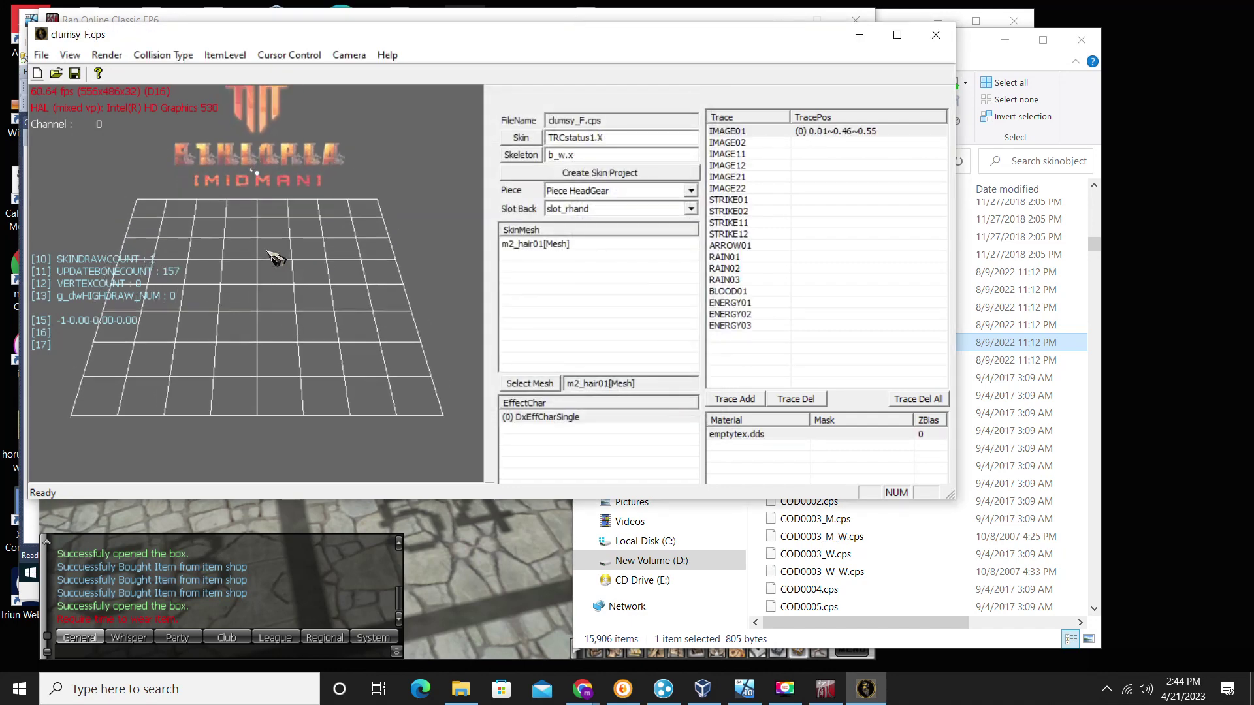
Return from skinobject to the client's main folder in File Explorer and open the itemtee folder inside textures
left_click(1003, 77)
left_click(648, 164)
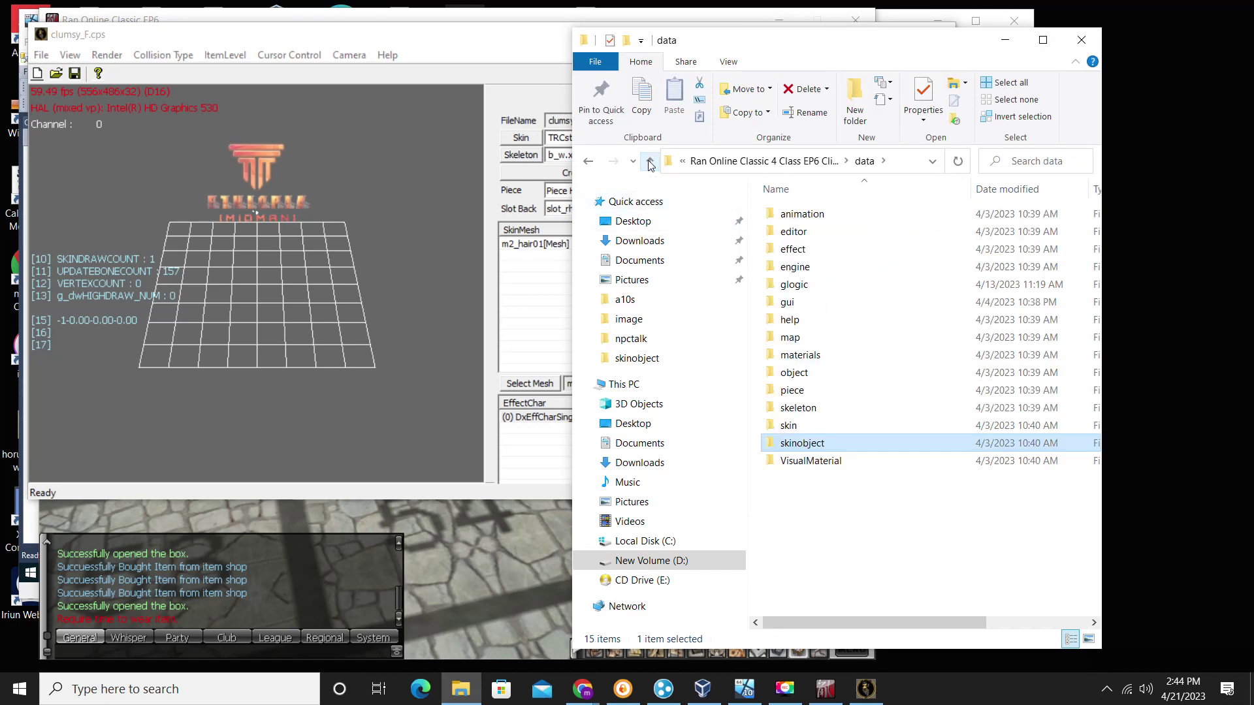
left_click(649, 164)
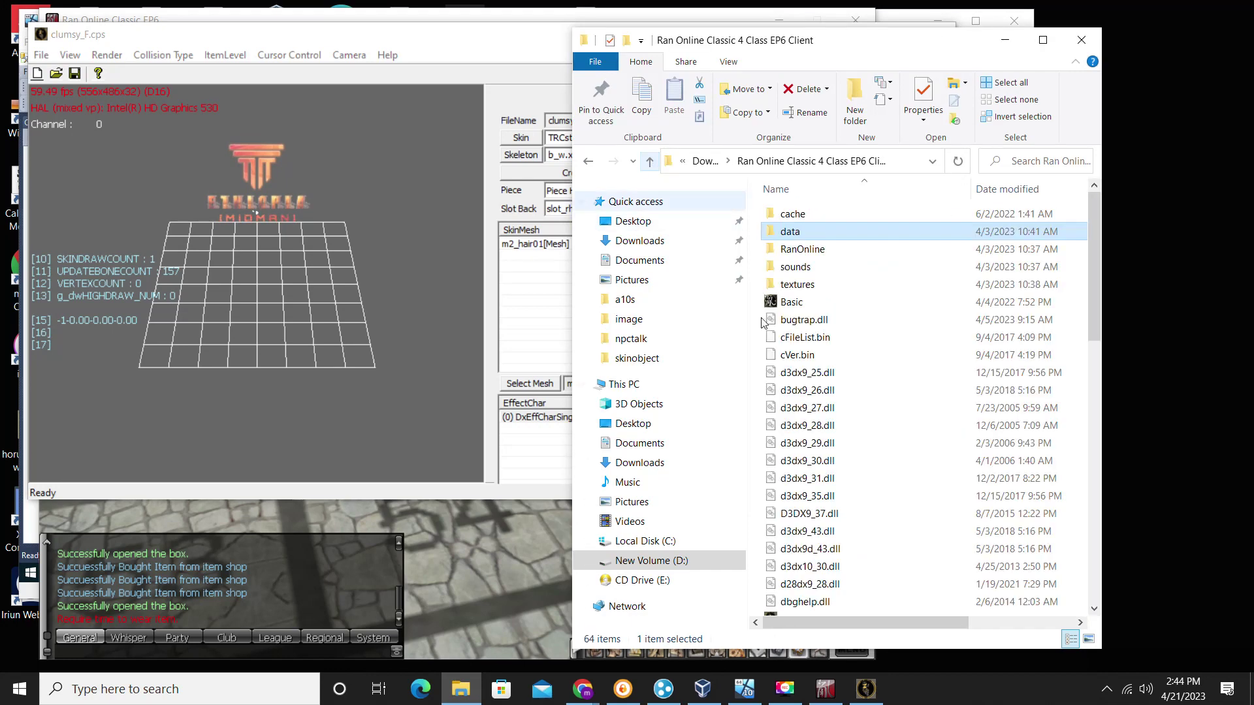
double_click(798, 285)
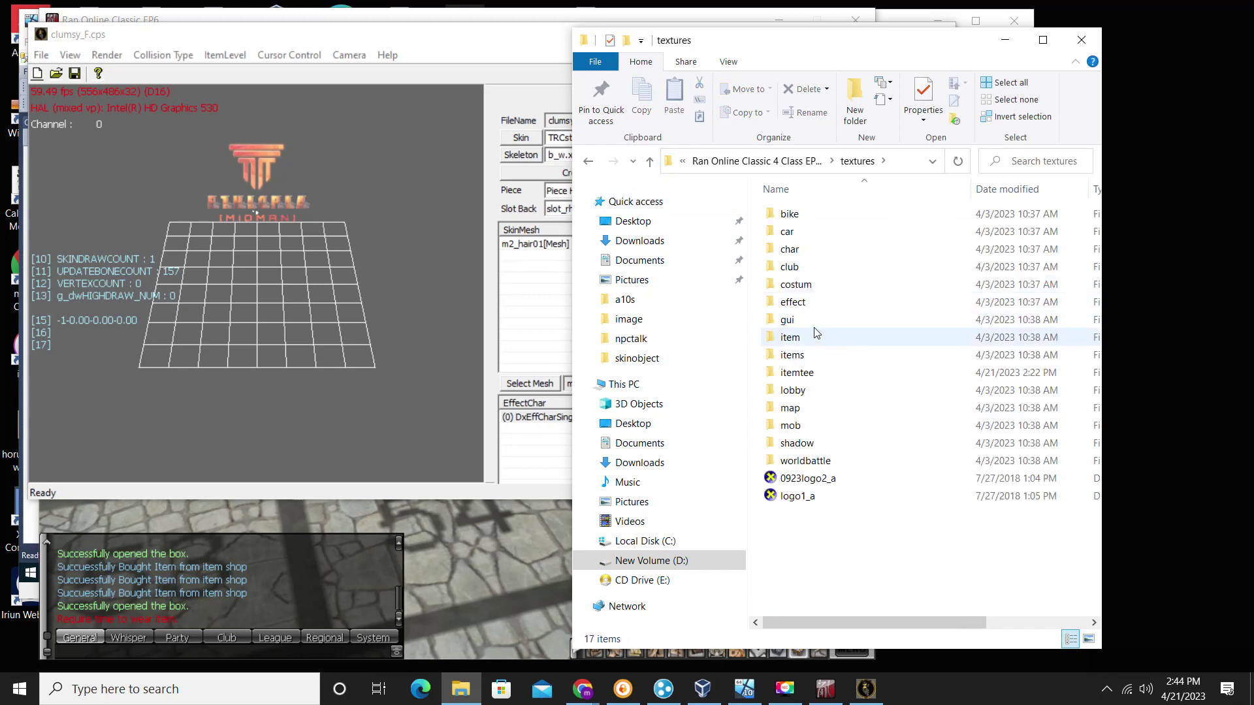
double_click(810, 371)
Find the clumline image in the itemtee folder, copy its file name, and rename the image as 1clumline
left_click(915, 422)
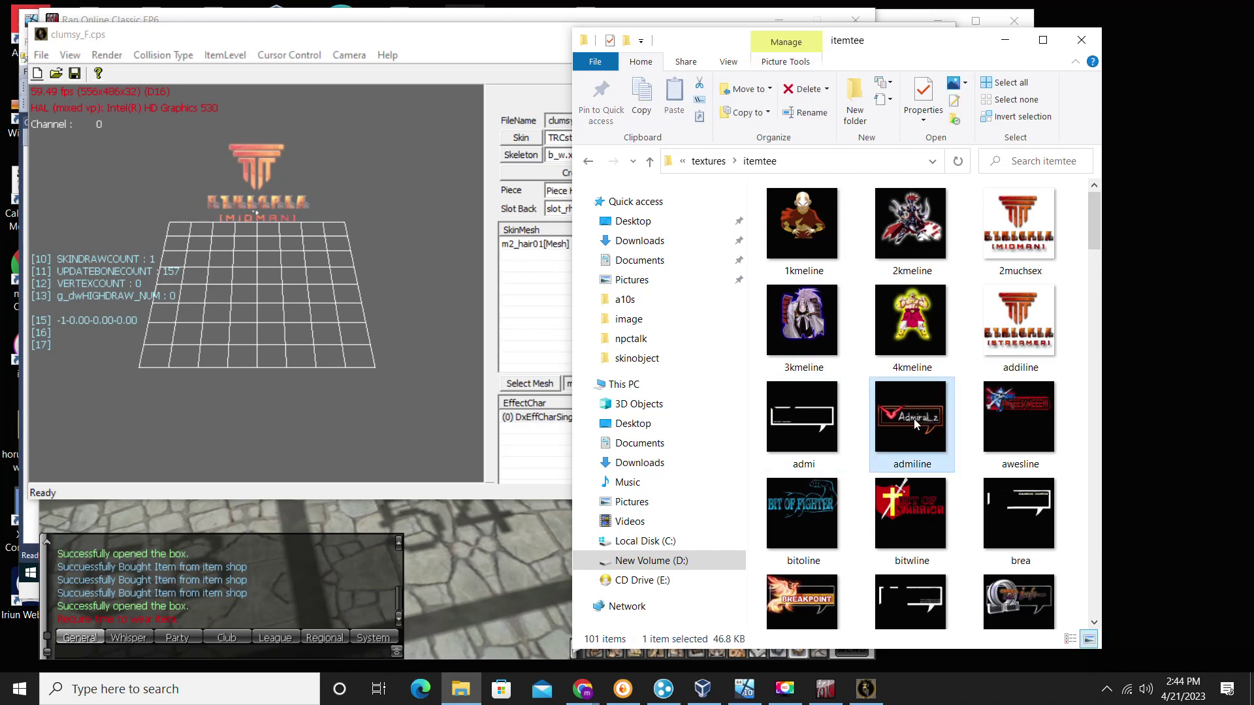
type("cl")
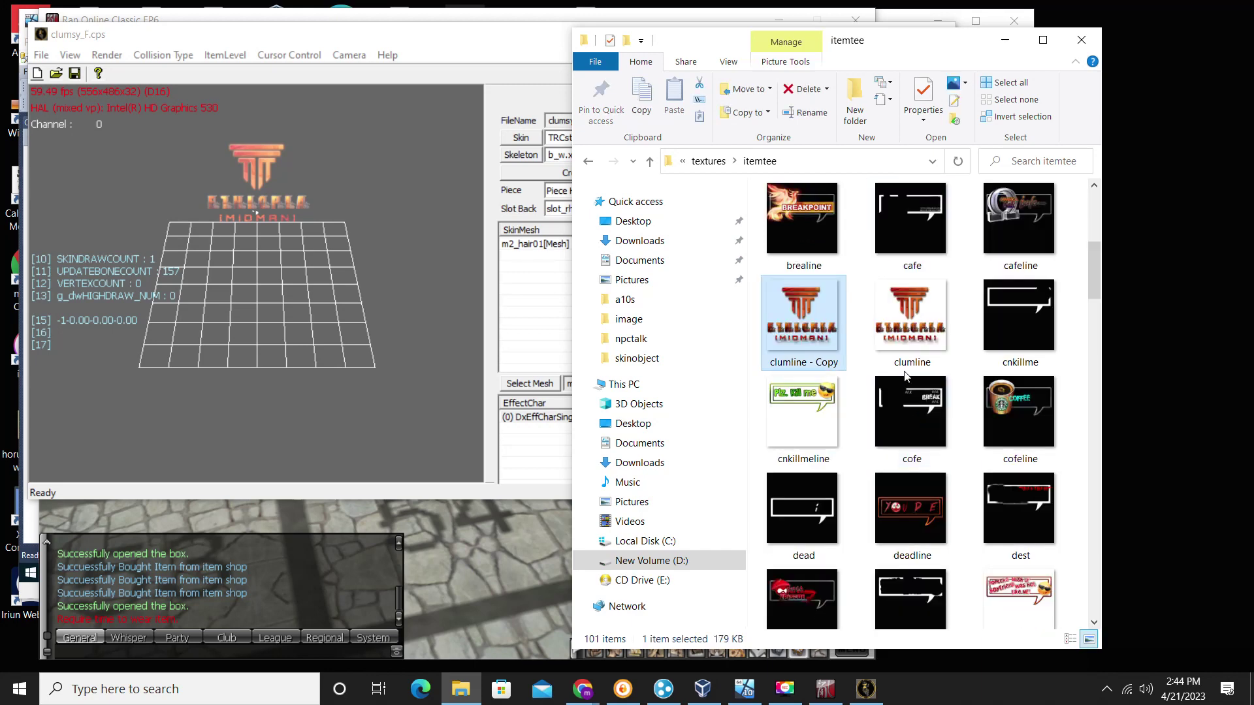
right_click(908, 366)
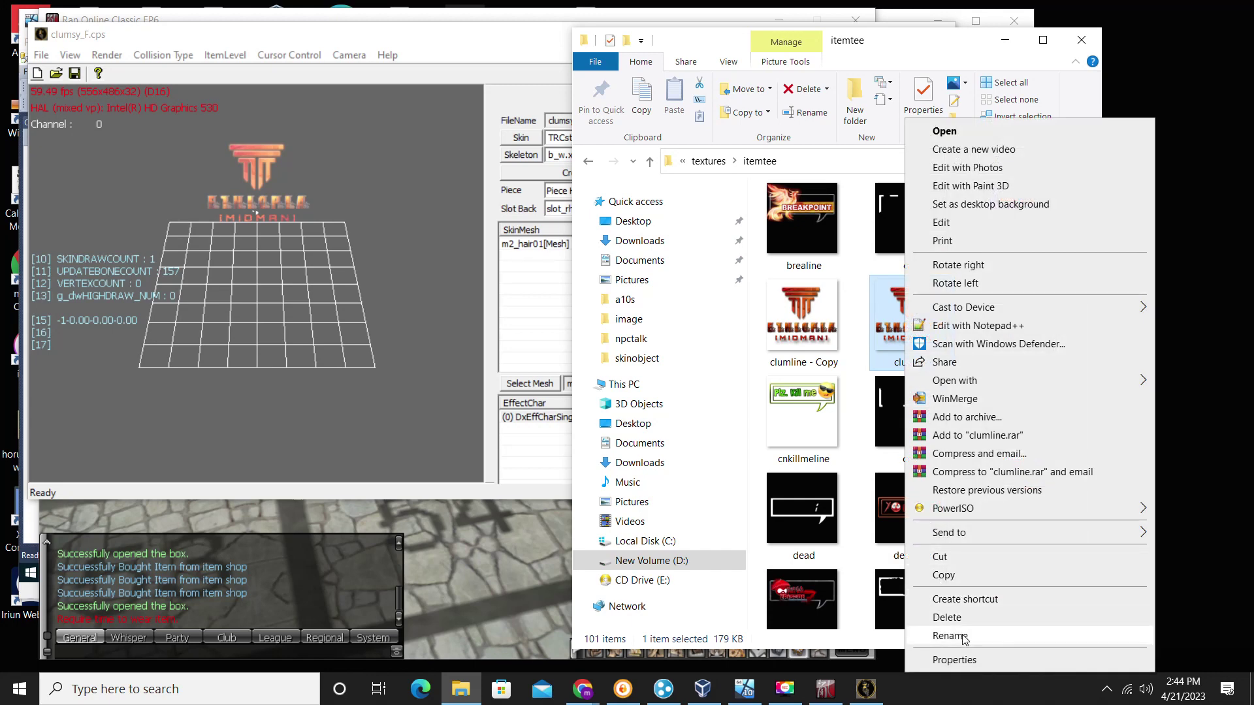
left_click(950, 635)
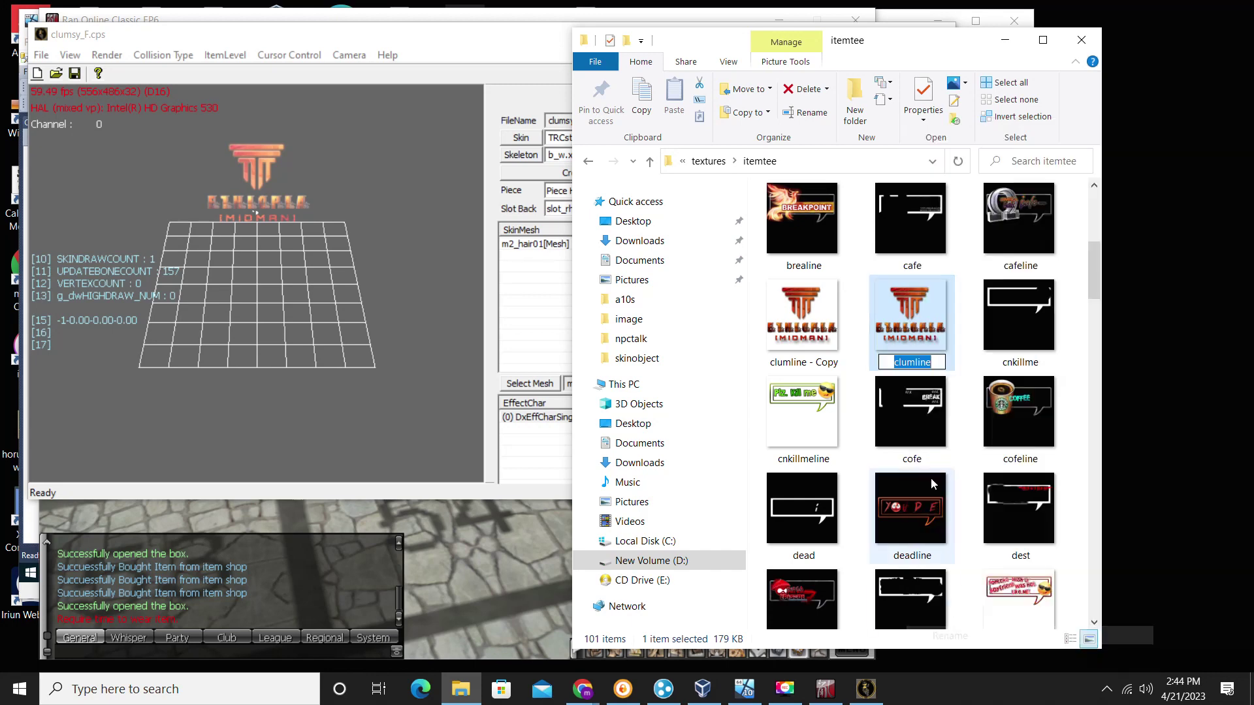
right_click(908, 366)
left_click(928, 404)
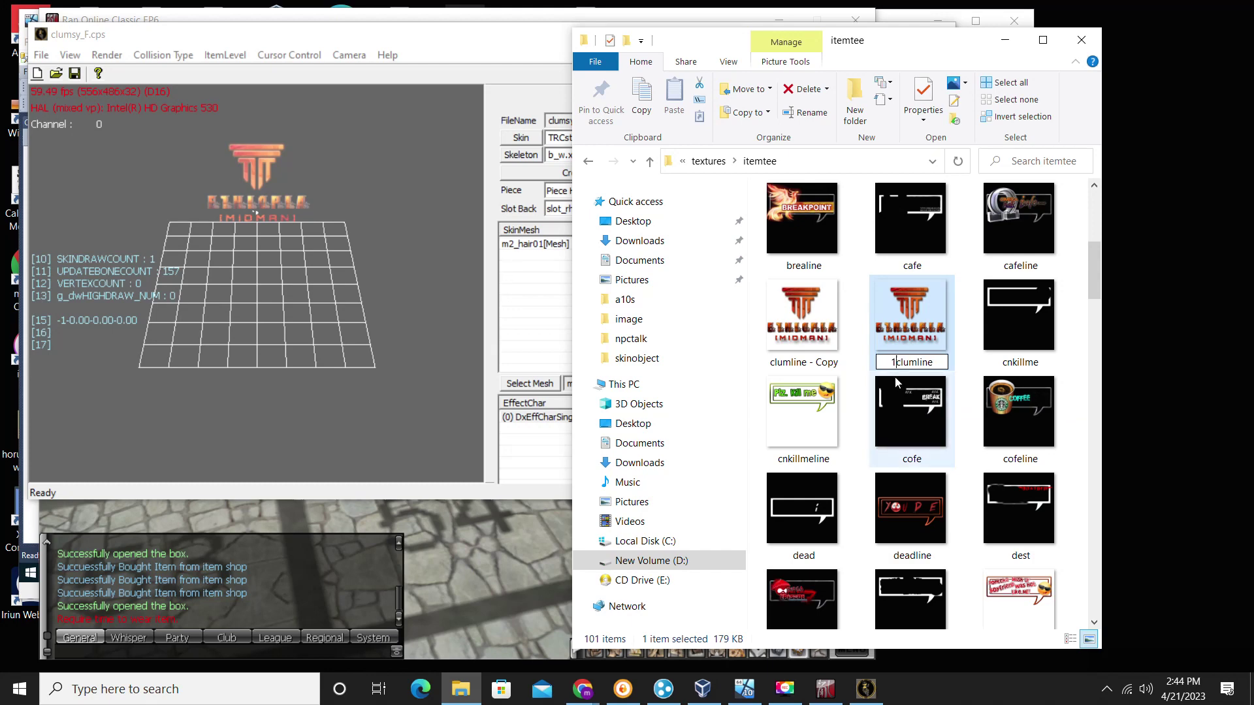
left_click(1078, 373)
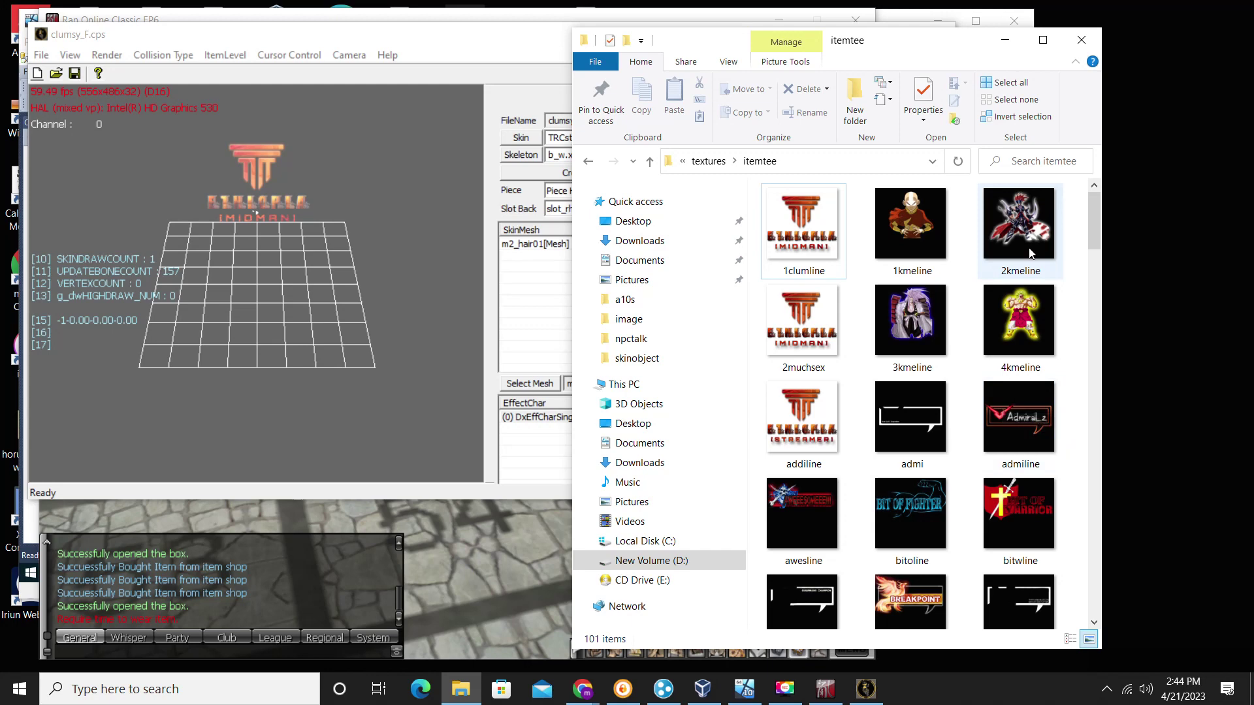
Rename the 2kmeline image as clumline using the copied file name
left_click(1022, 266)
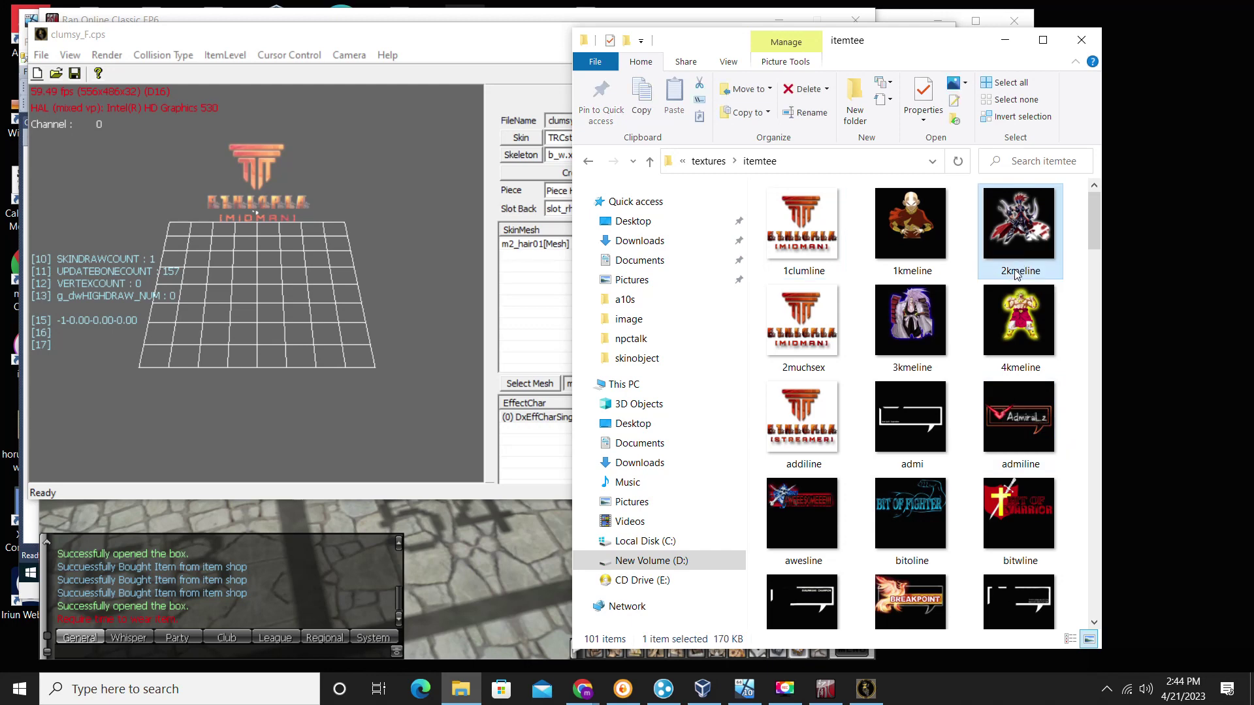
right_click(1016, 278)
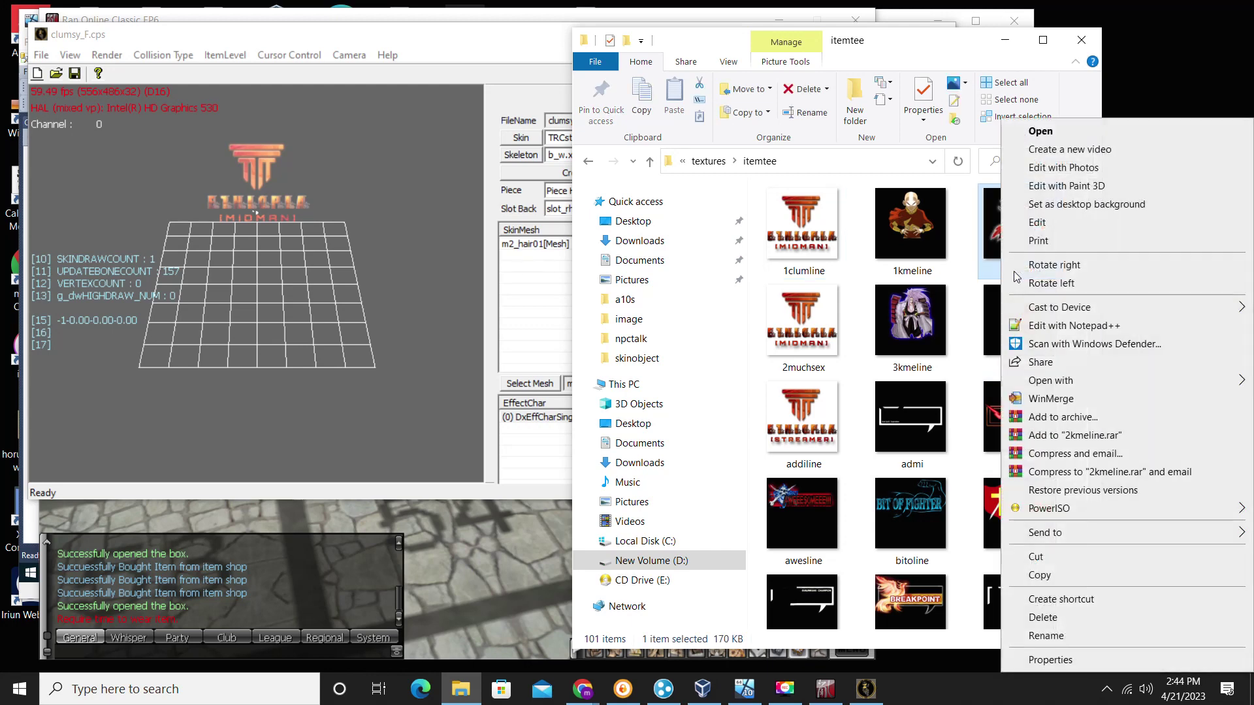
left_click(1065, 643)
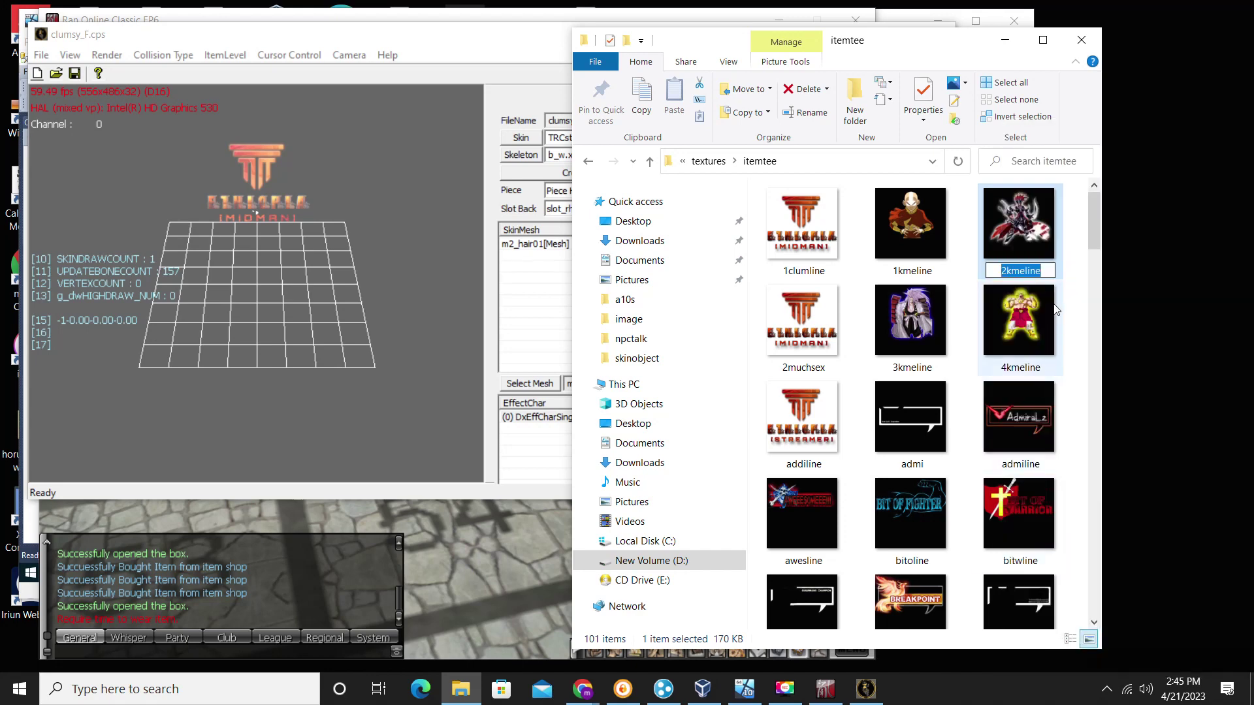
key("ctrl+v")
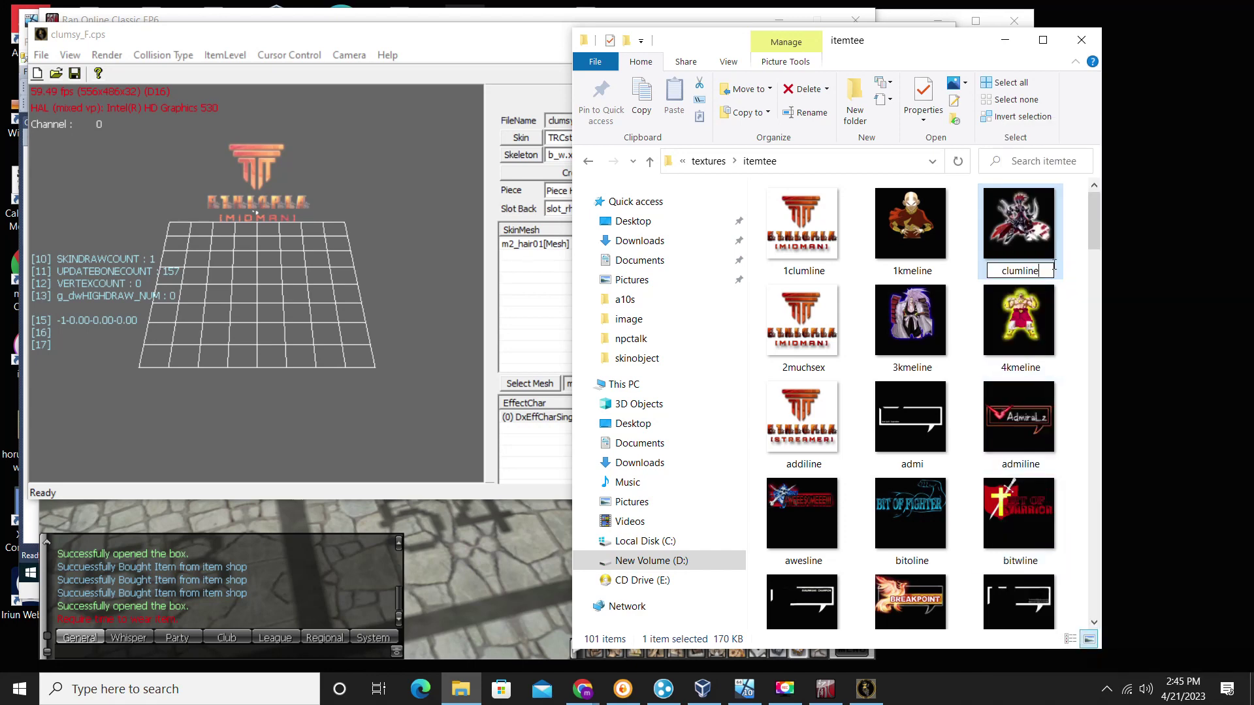
left_click(1081, 311)
Close the open EditorSkinPiece window and launch EditorSkinPiece again from the client's main folder
left_click(428, 50)
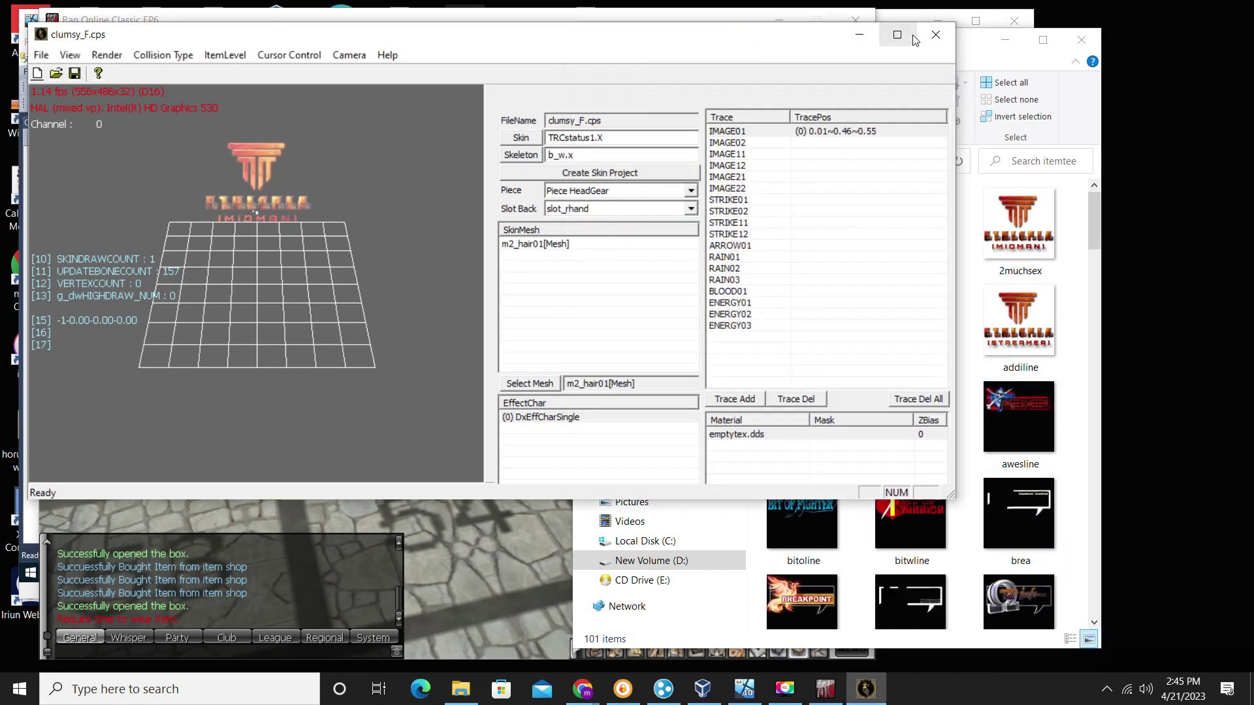
left_click(944, 33)
left_click(650, 163)
left_click(651, 163)
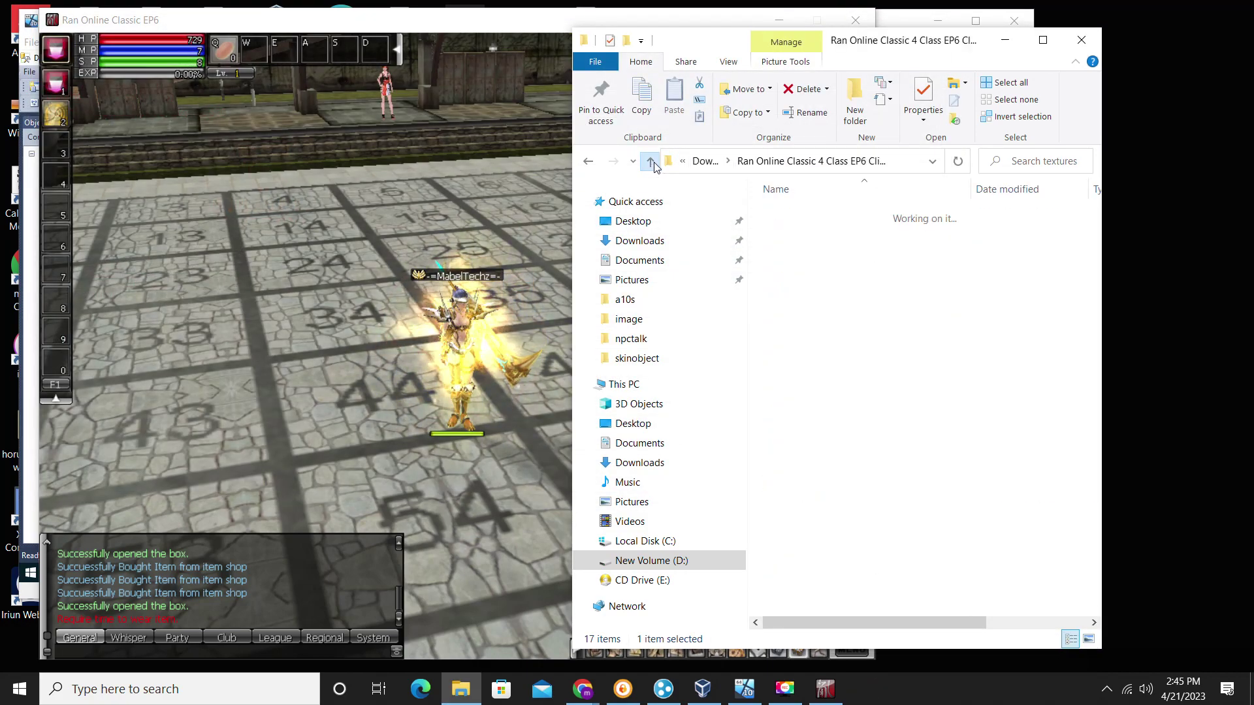
scroll(882, 392, "down", 7)
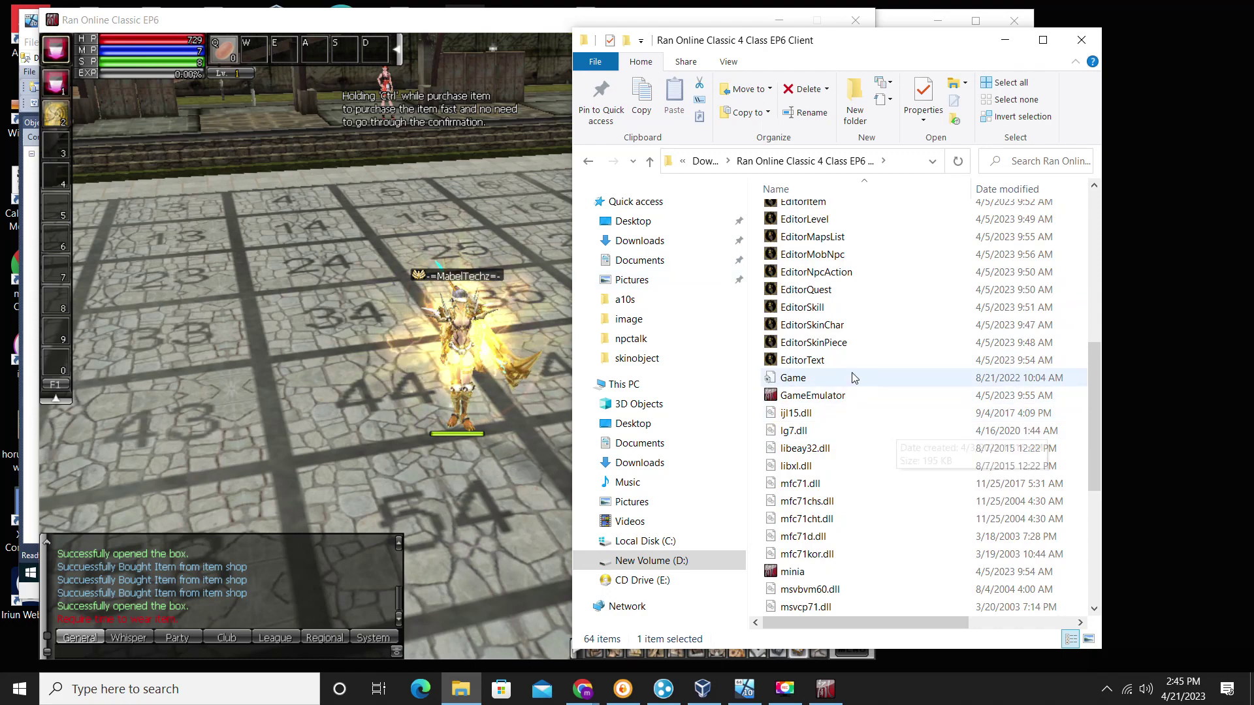
left_click(862, 341)
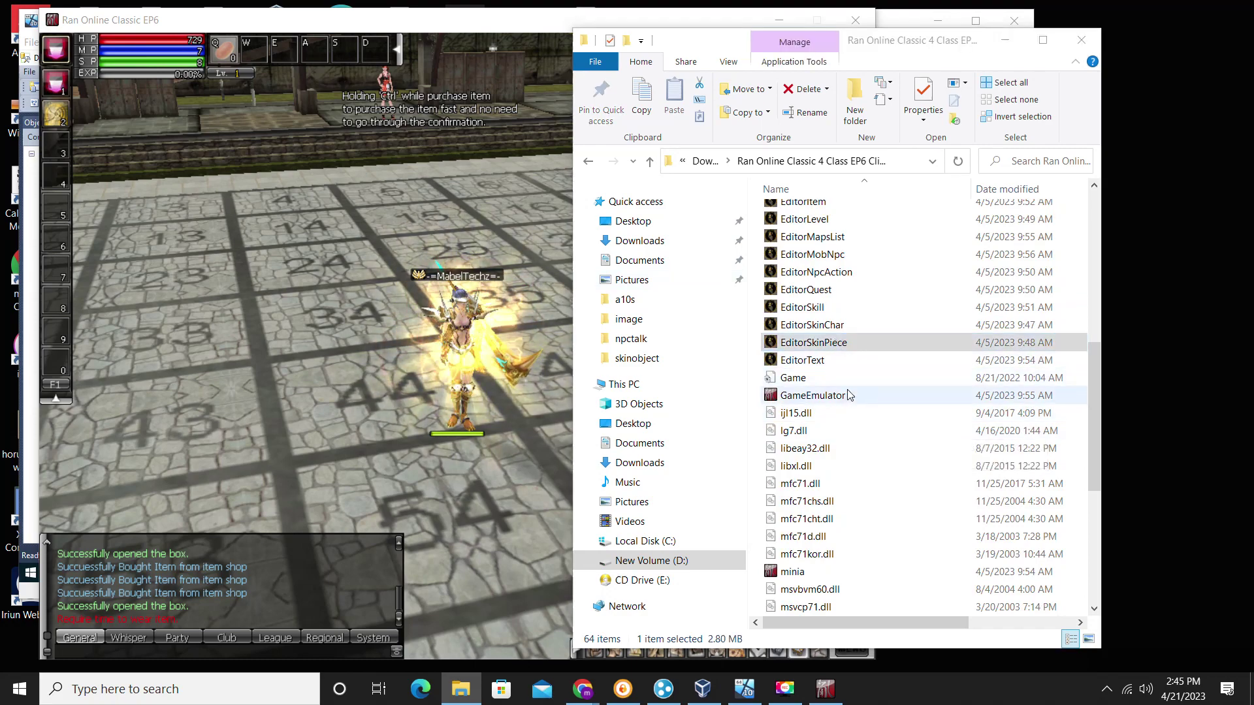
Open the skinobject folder inside data and locate the clumsy piece files
scroll(842, 353, "up", 10)
double_click(787, 233)
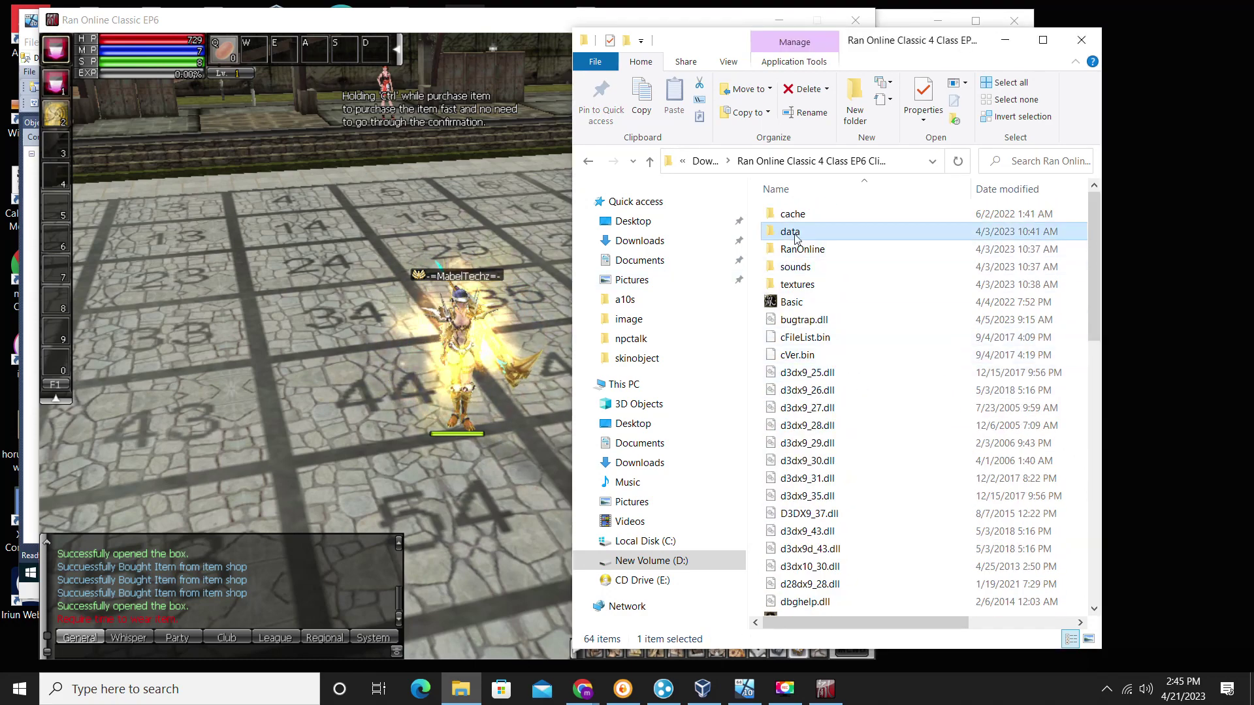
double_click(802, 443)
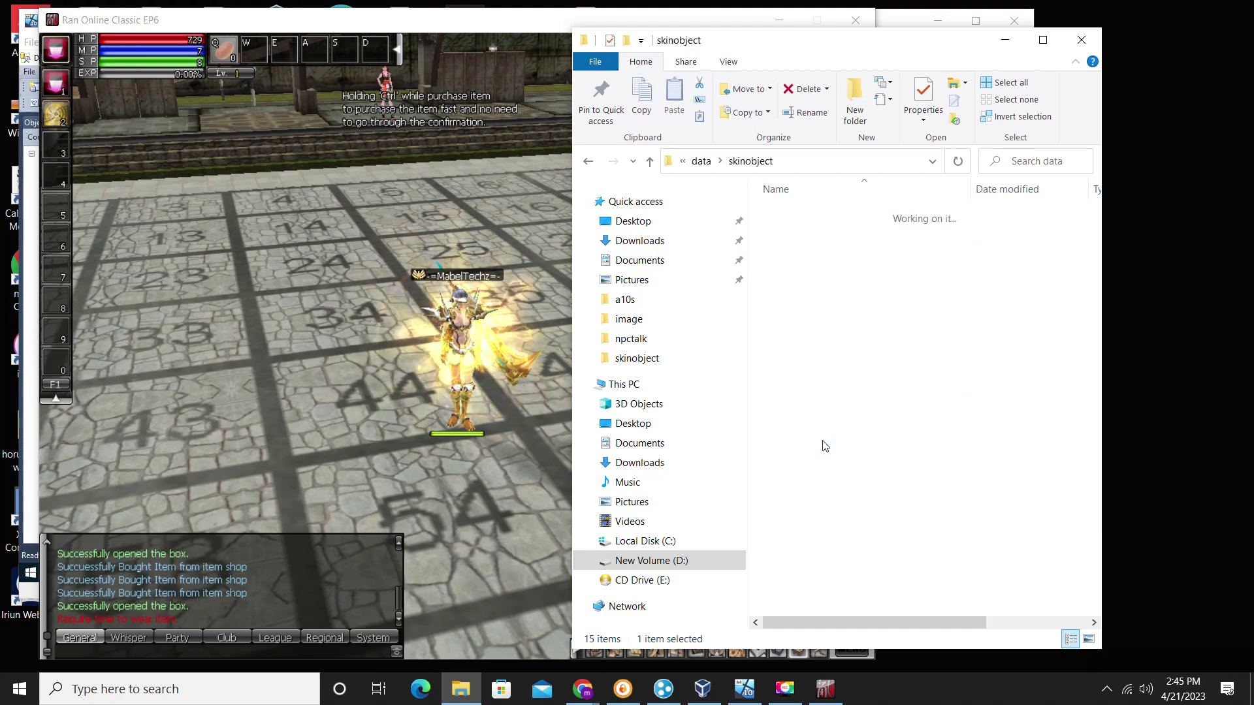
left_click(818, 408)
scroll(818, 409, "down", 20)
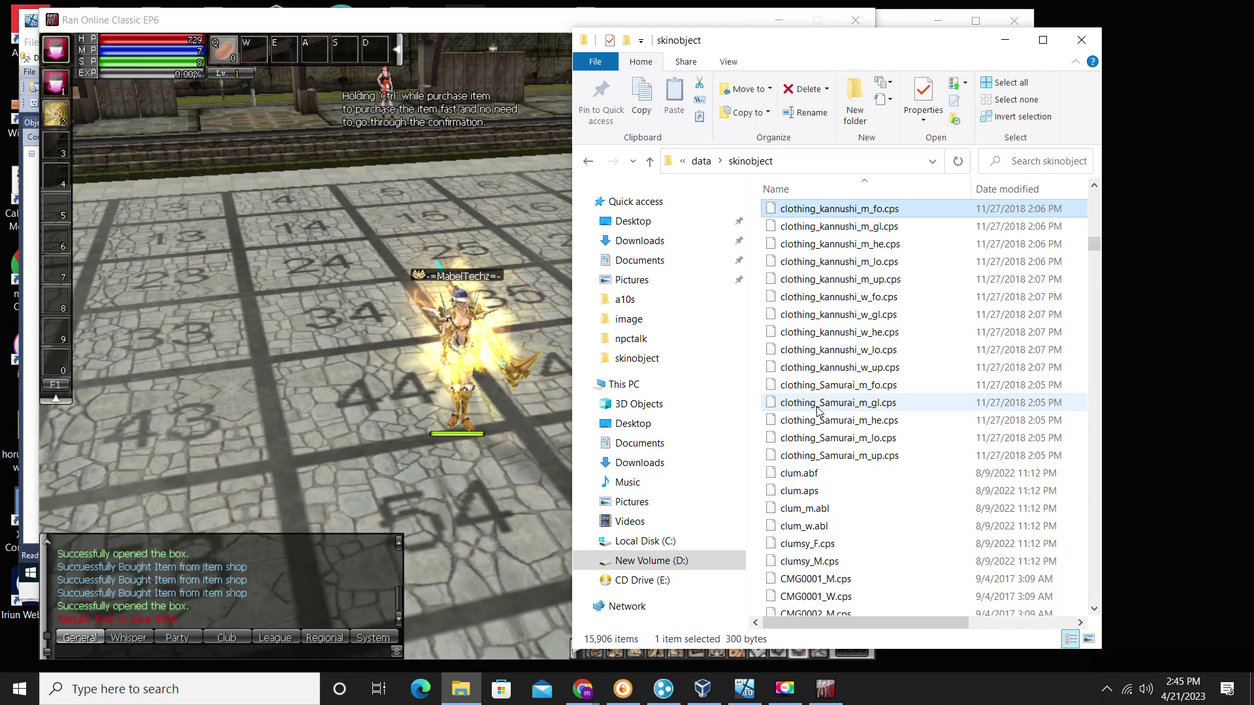
scroll(830, 418, "down", 3)
double_click(843, 431)
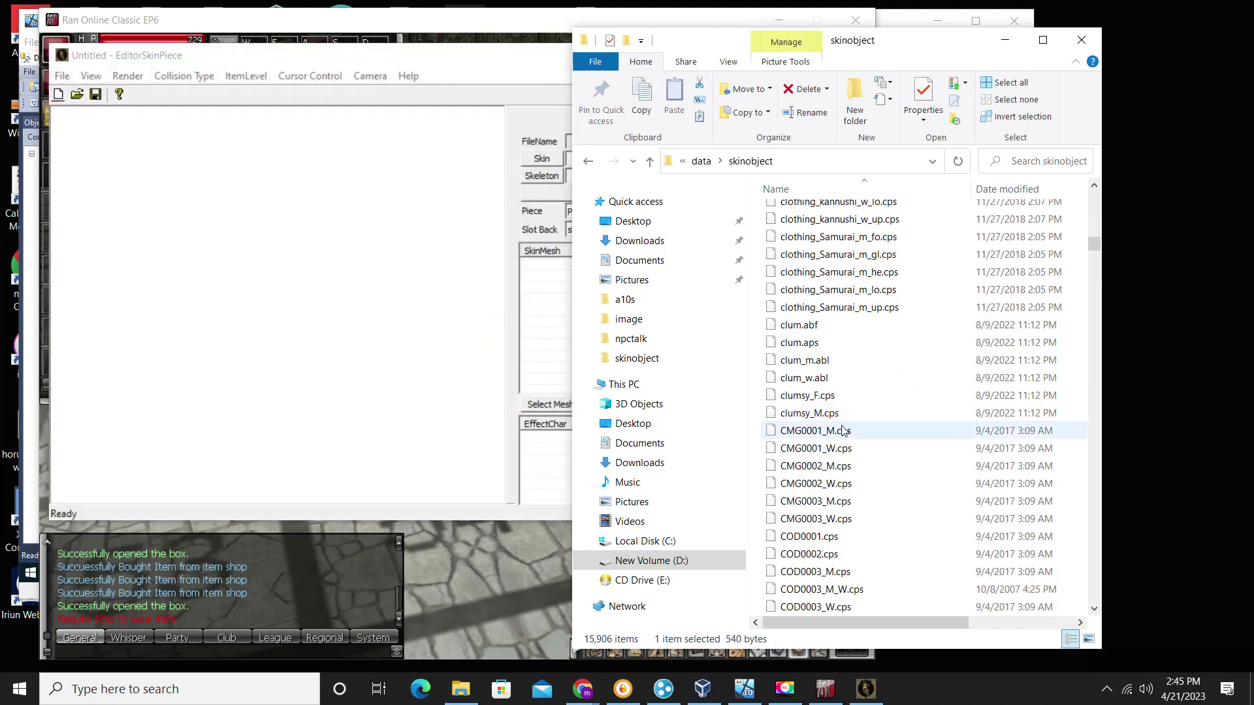
Copy the full file name of clumsy_F.cps, including its extension
right_click(805, 396)
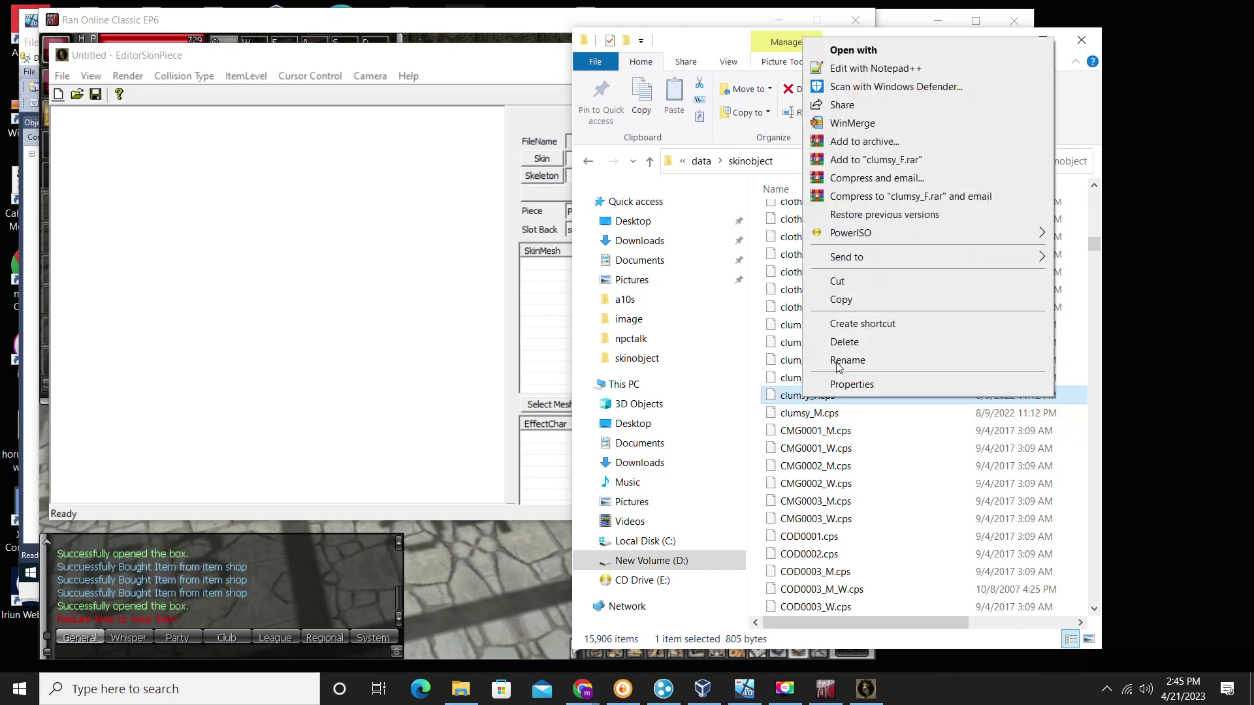
left_click(836, 363)
left_click(845, 397)
right_click(803, 401)
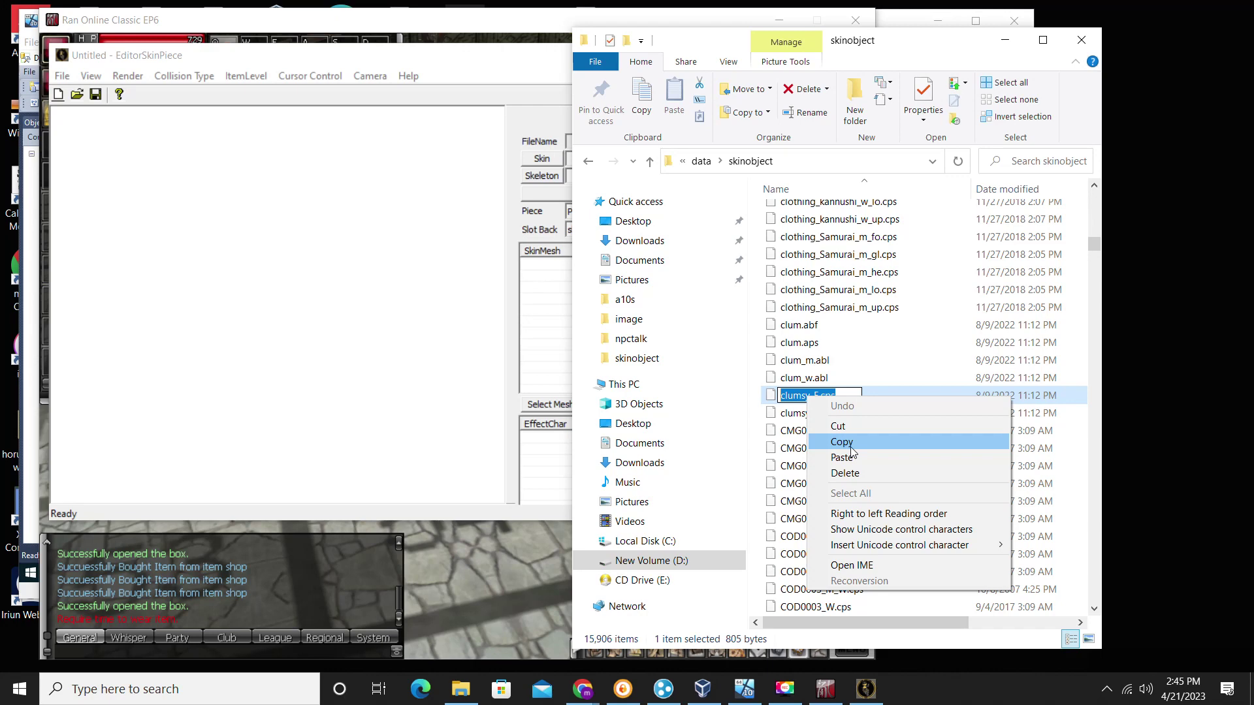
left_click(850, 447)
Load clumsy_F.cps in EditorSkinPiece to check the swapped texture in the 3D preview, and close the editor
left_click(176, 58)
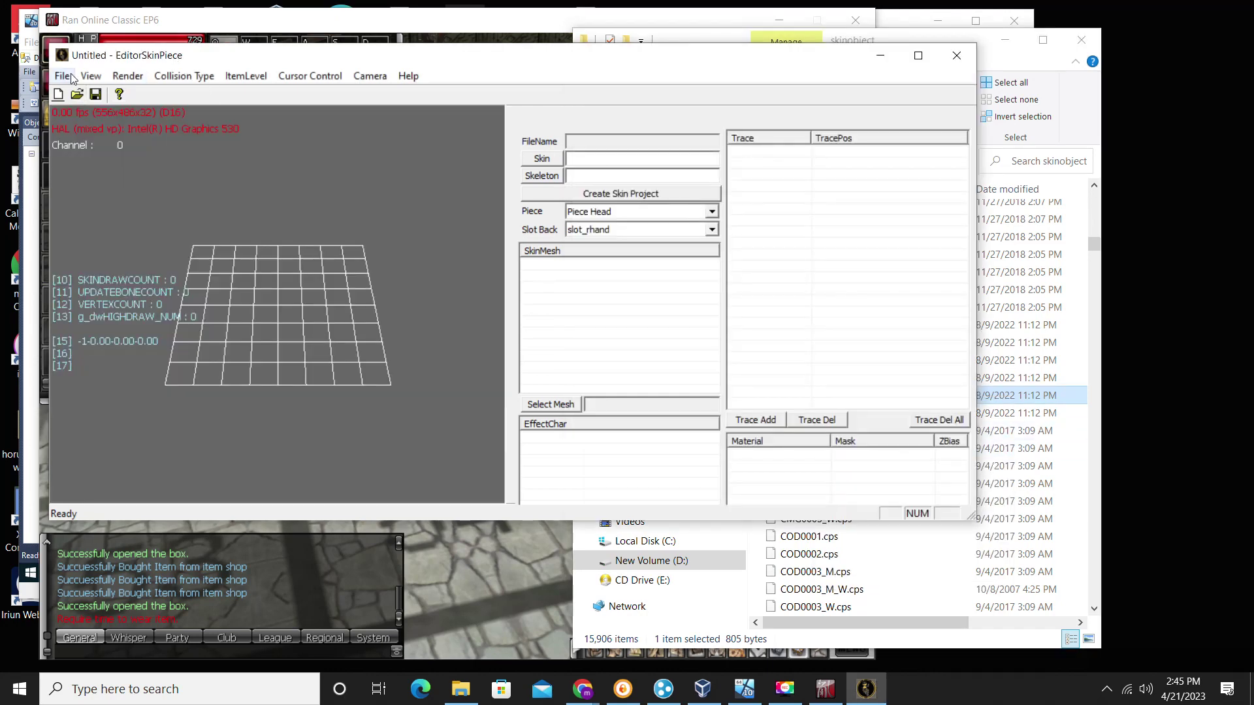
left_click(62, 76)
left_click(89, 114)
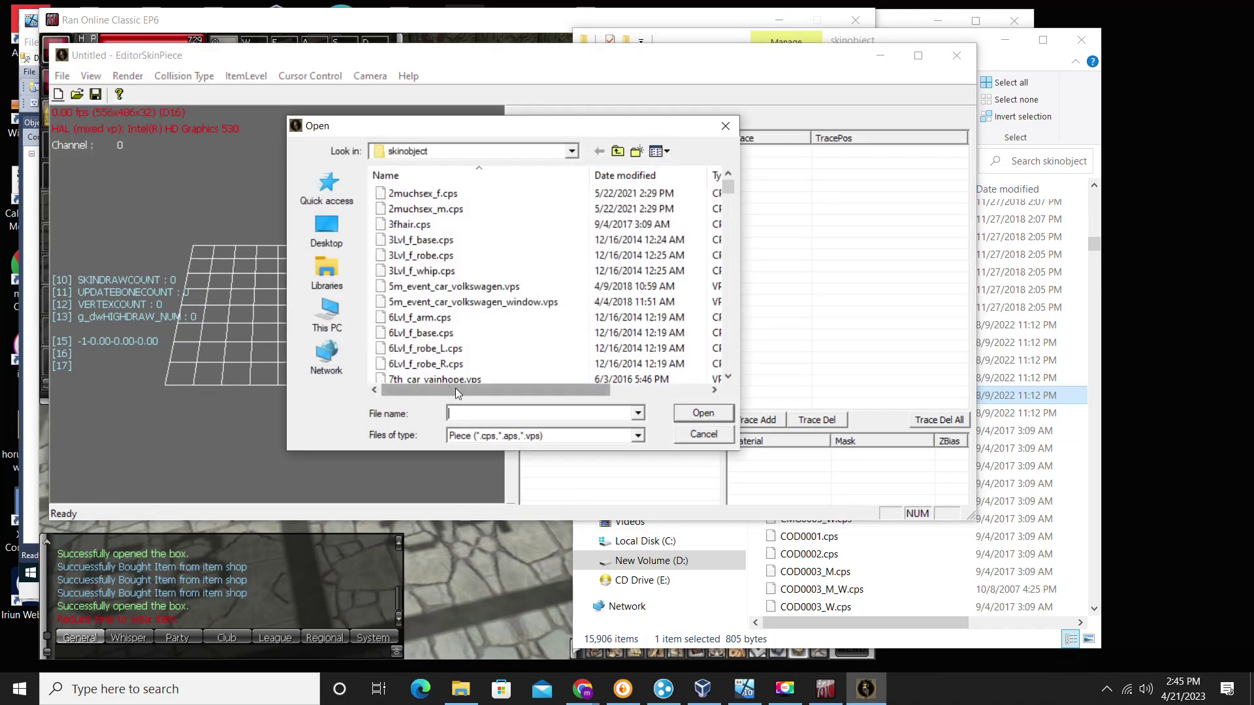
right_click(526, 413)
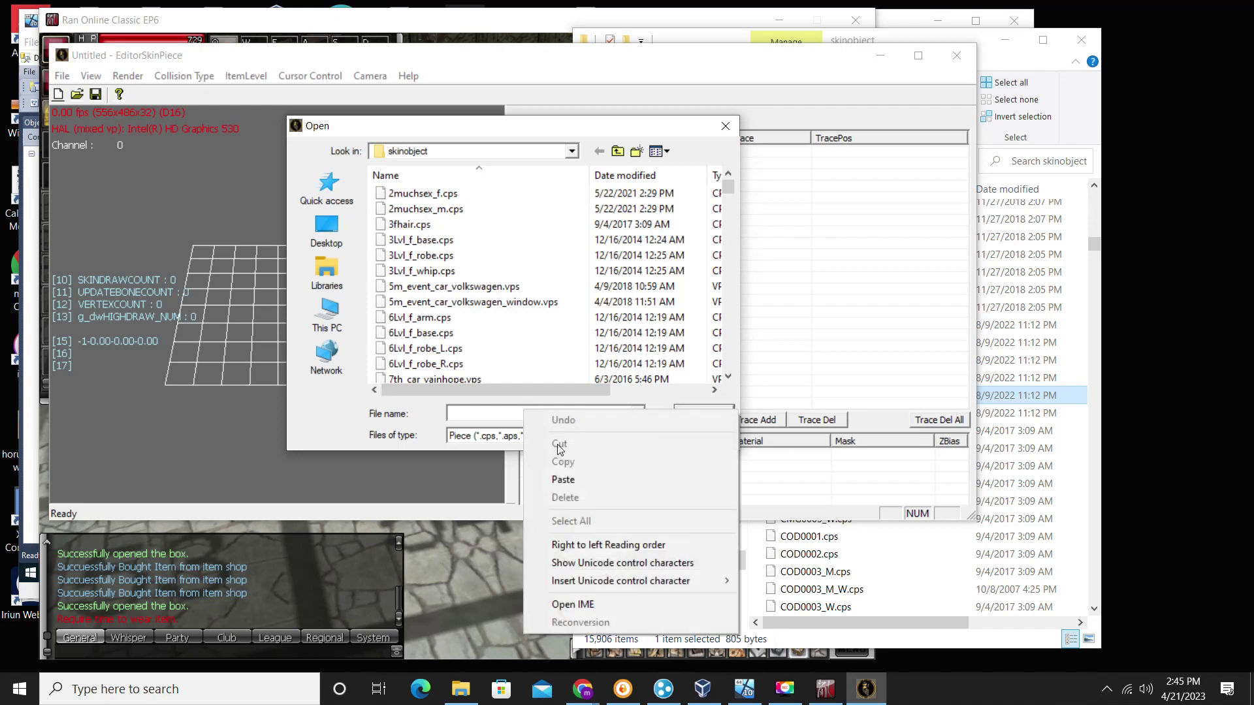
left_click(571, 480)
left_click(701, 414)
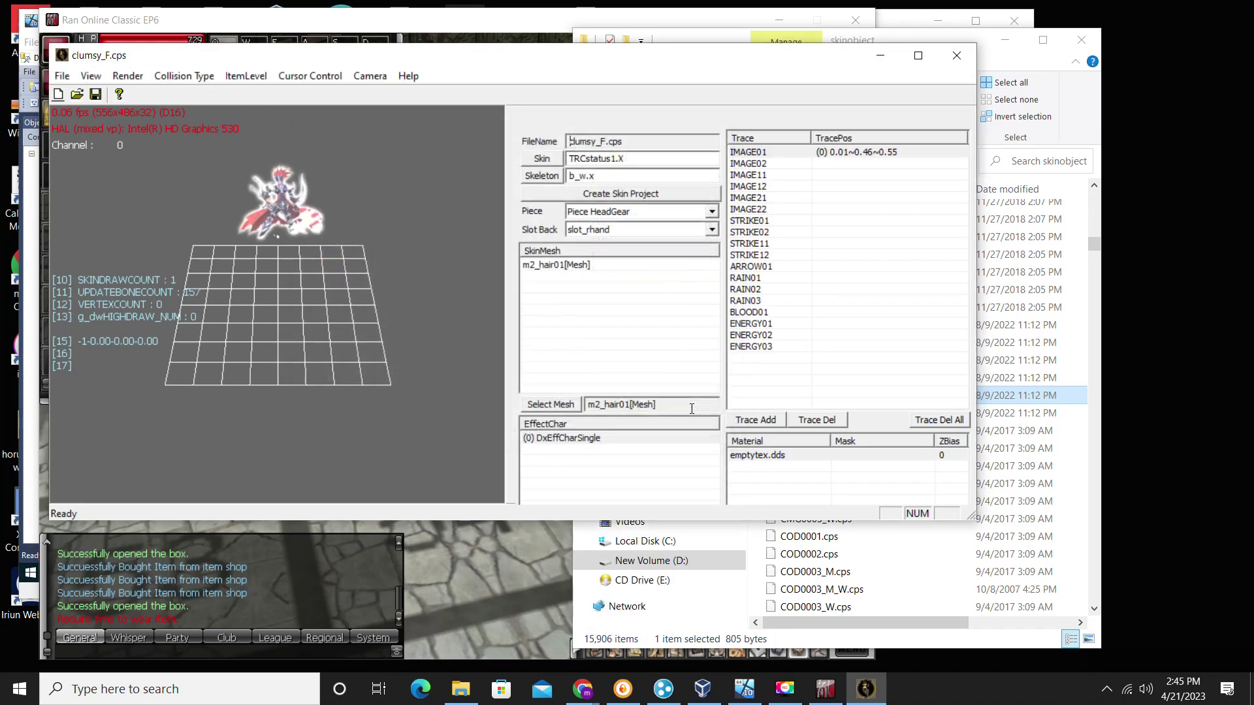
left_click(957, 54)
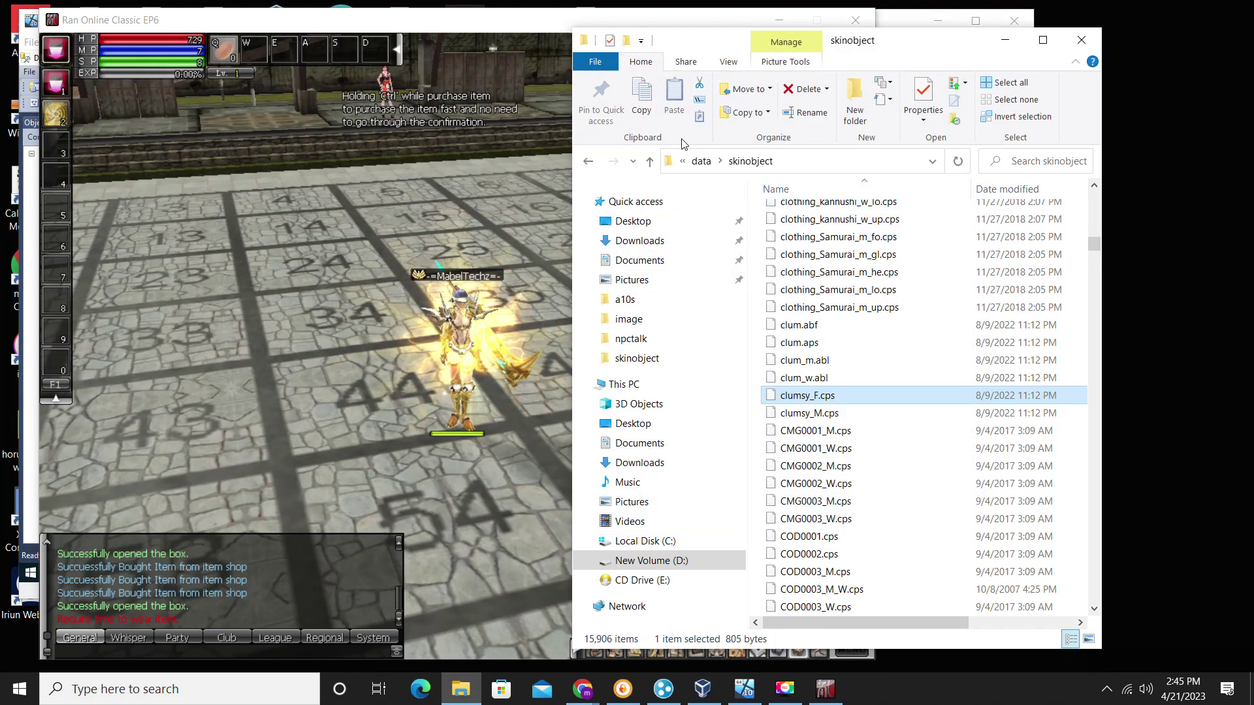
Return to the client's main folder in File Explorer and launch EditorItem
left_click(650, 163)
left_click(651, 163)
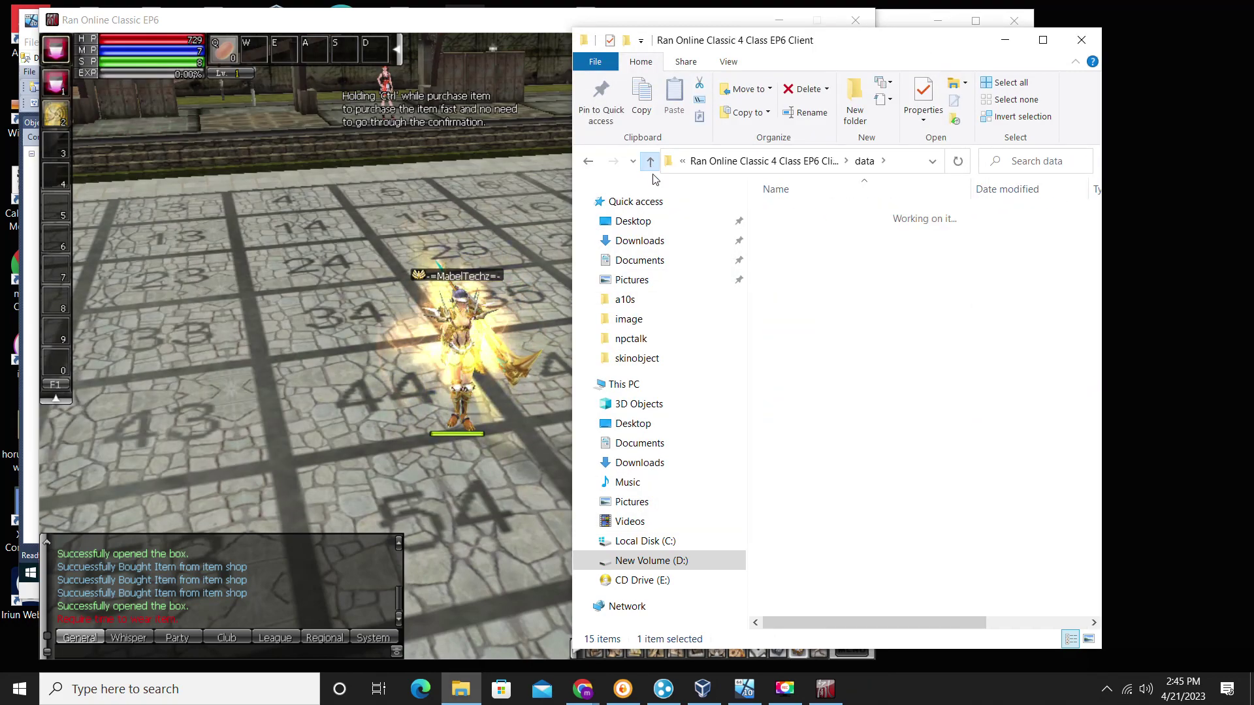
scroll(835, 374, "down", 7)
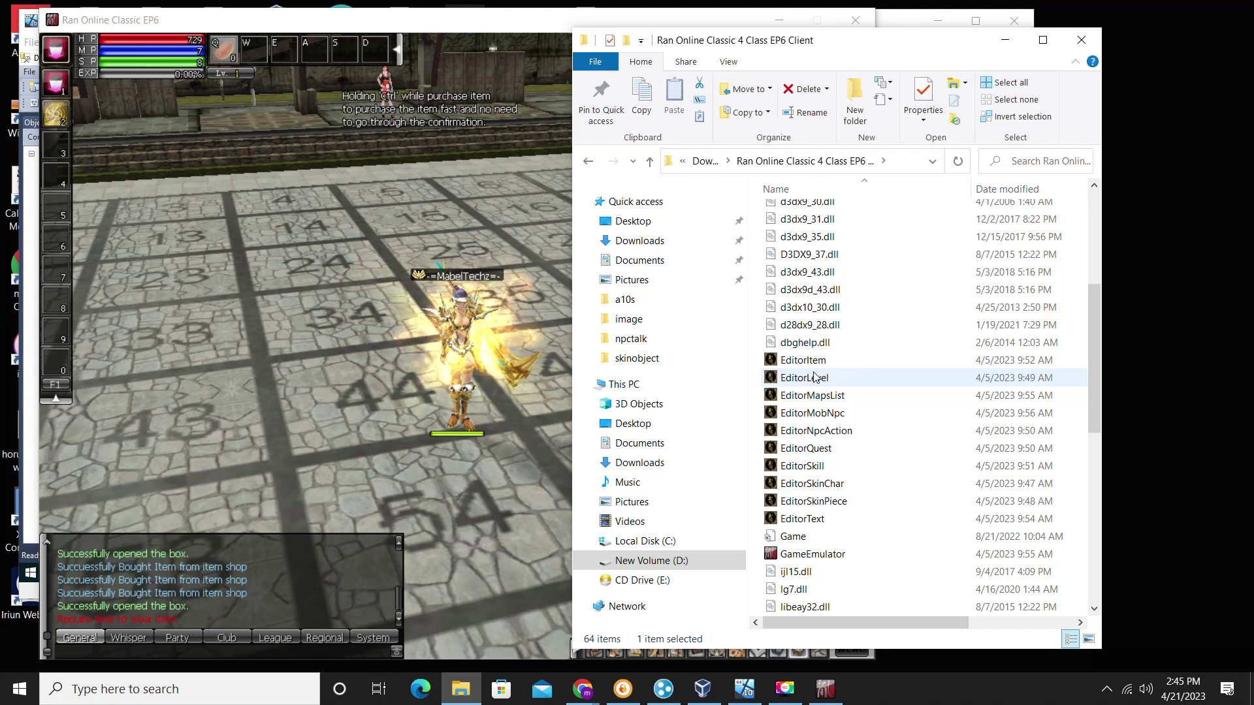
left_click(807, 363)
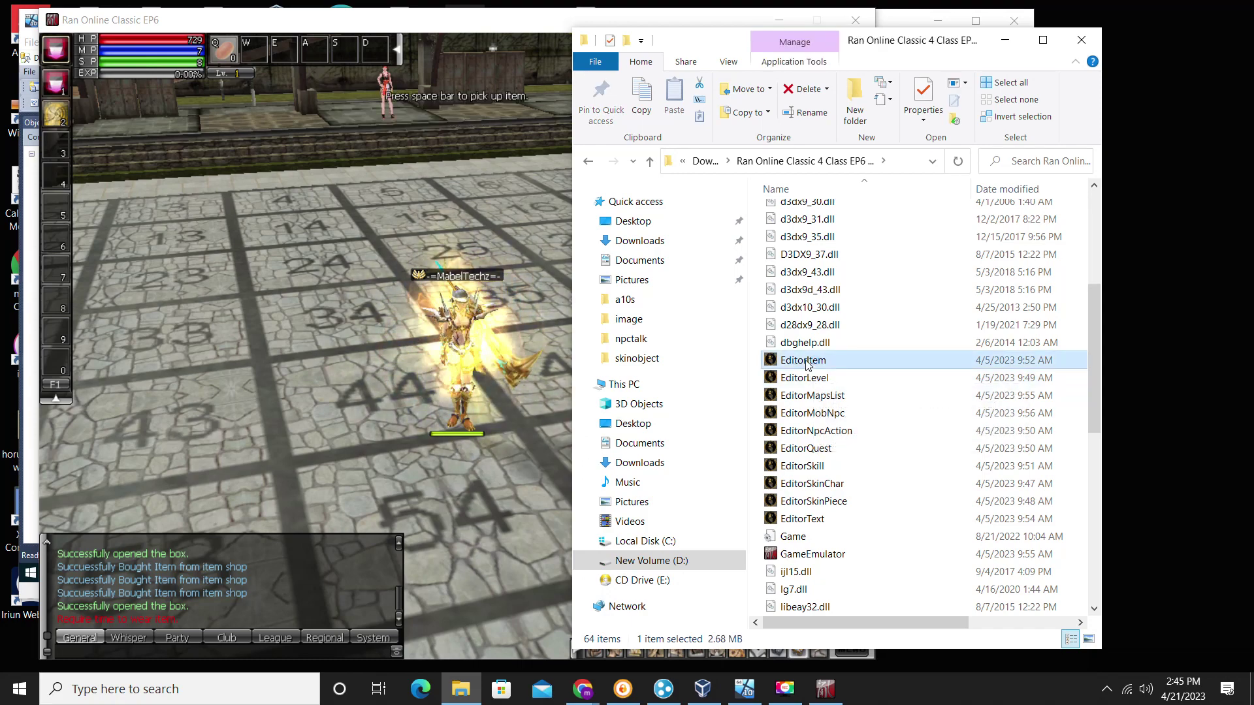
key("Return")
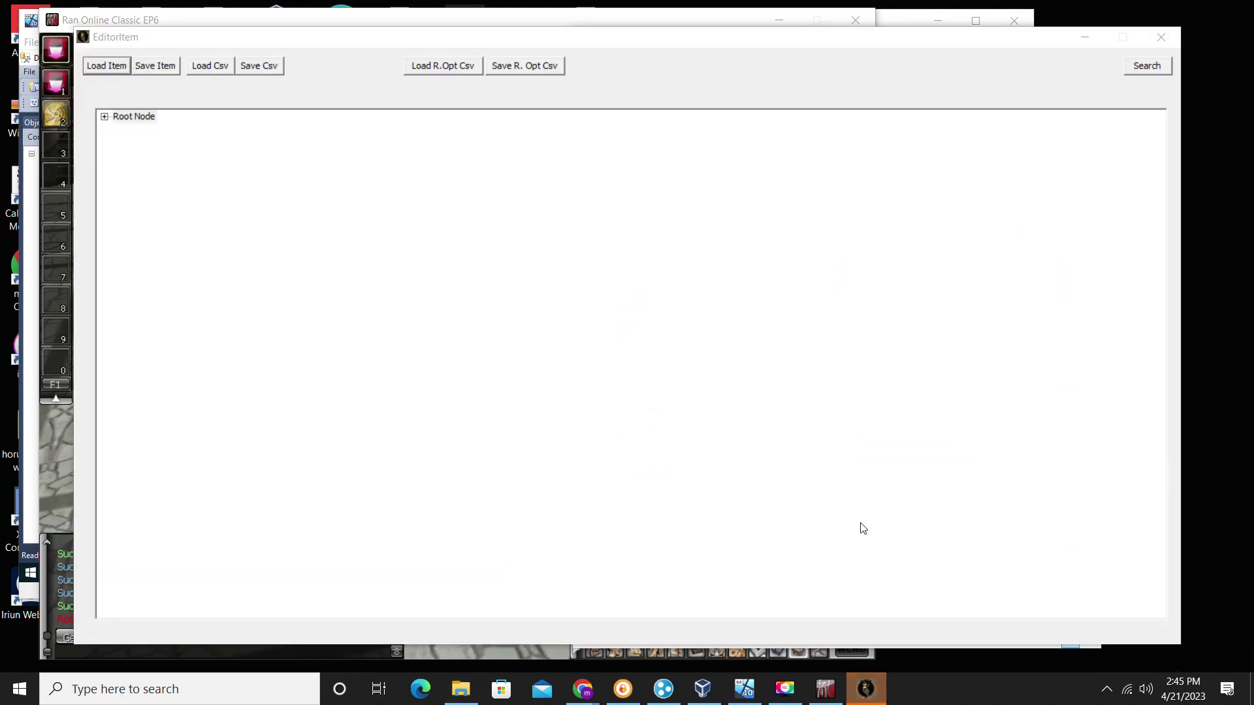
Load item.isf from the glogic folder and expand the root node of the item tree
left_click_drag(412, 43, 441, 27)
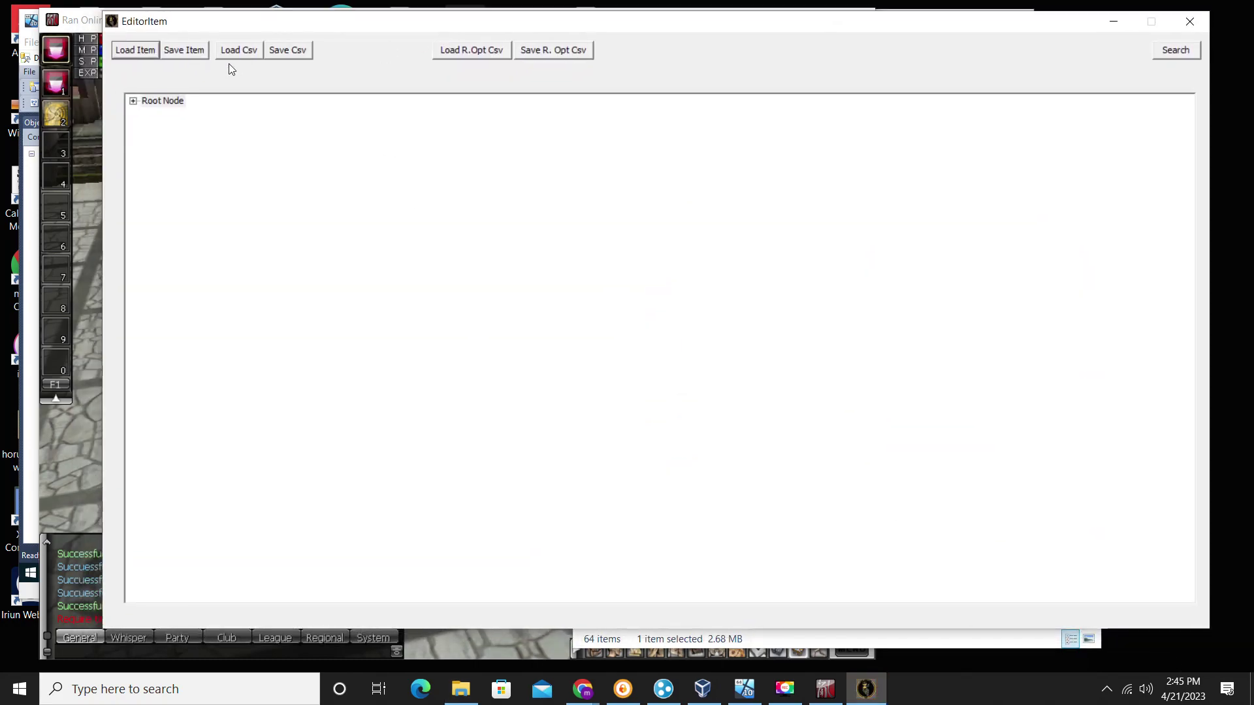
left_click(132, 57)
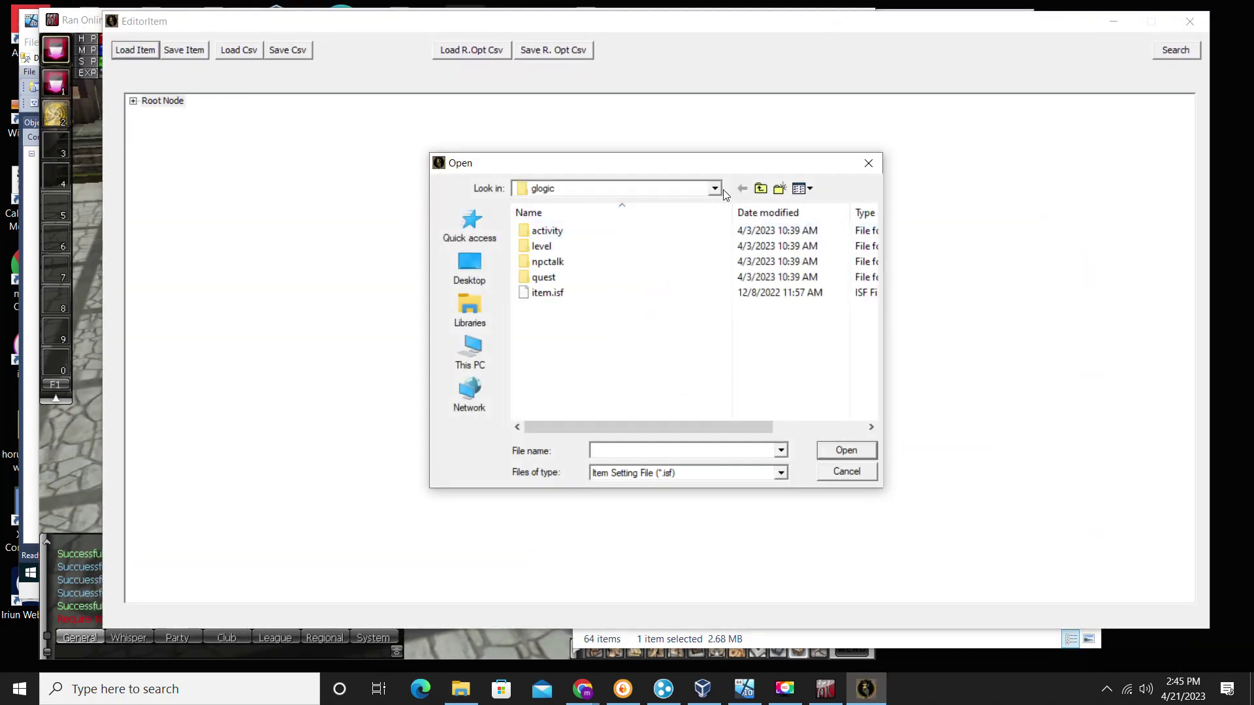
left_click(715, 190)
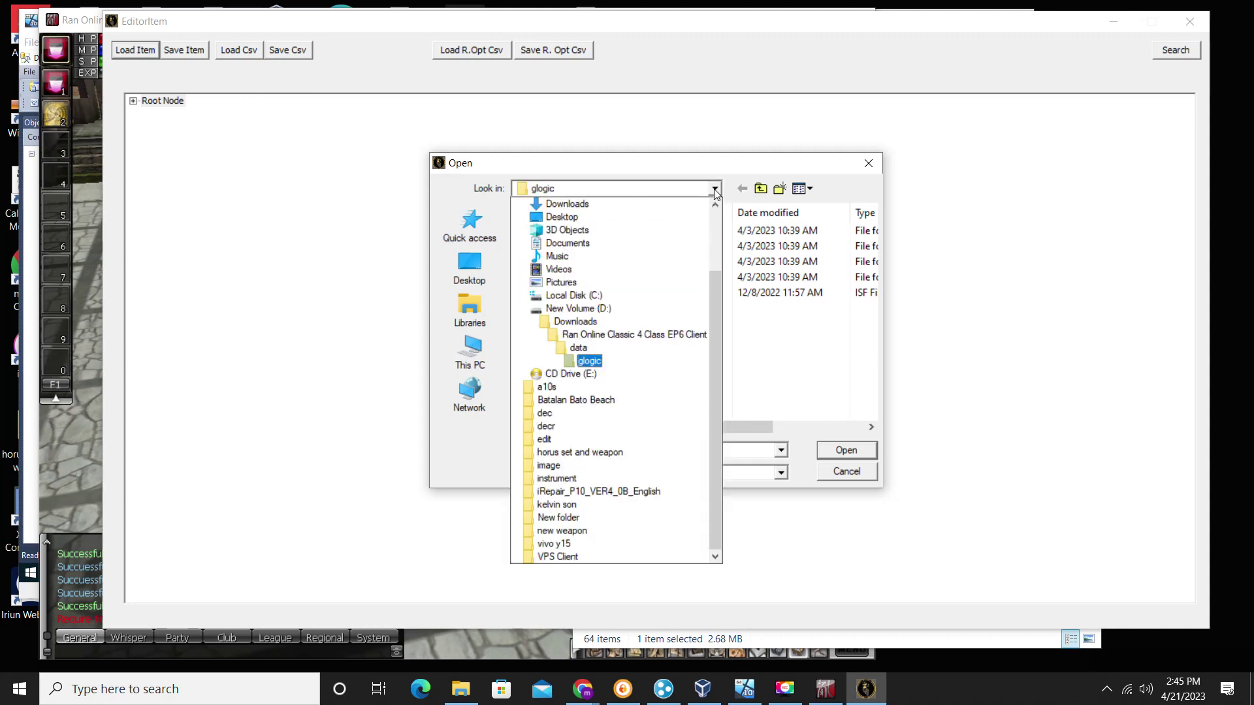
left_click(716, 189)
double_click(542, 294)
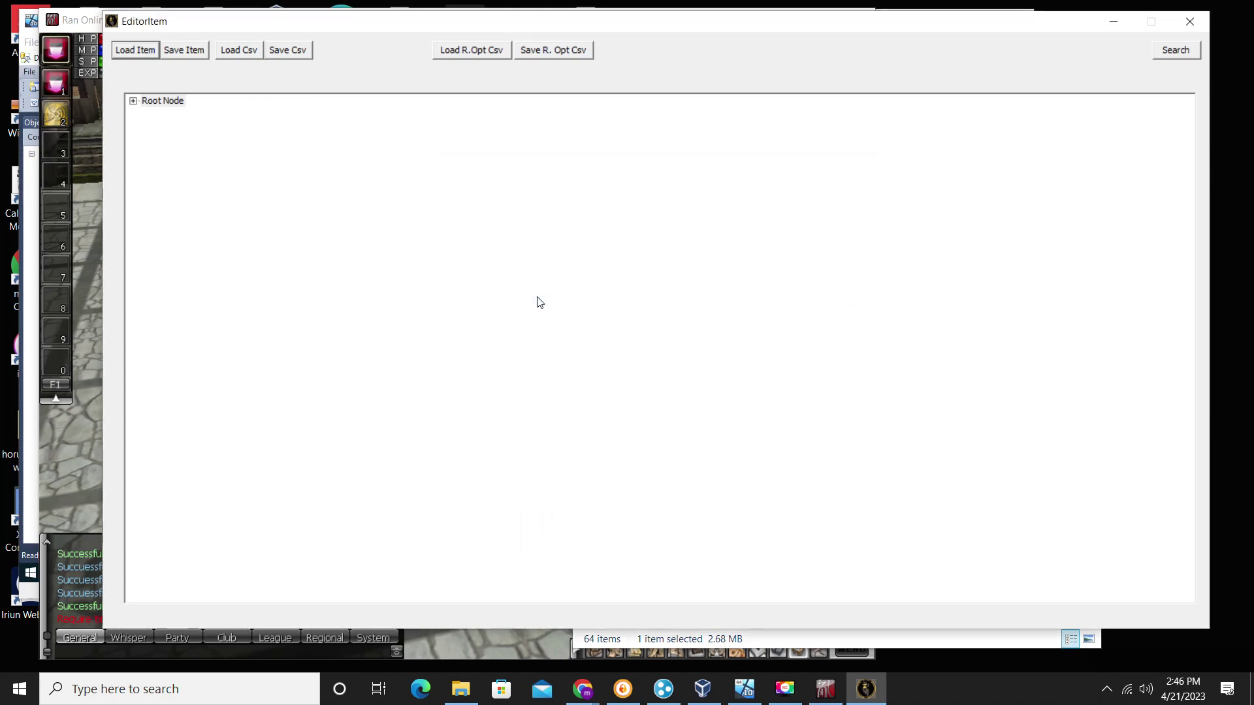
left_click(134, 103)
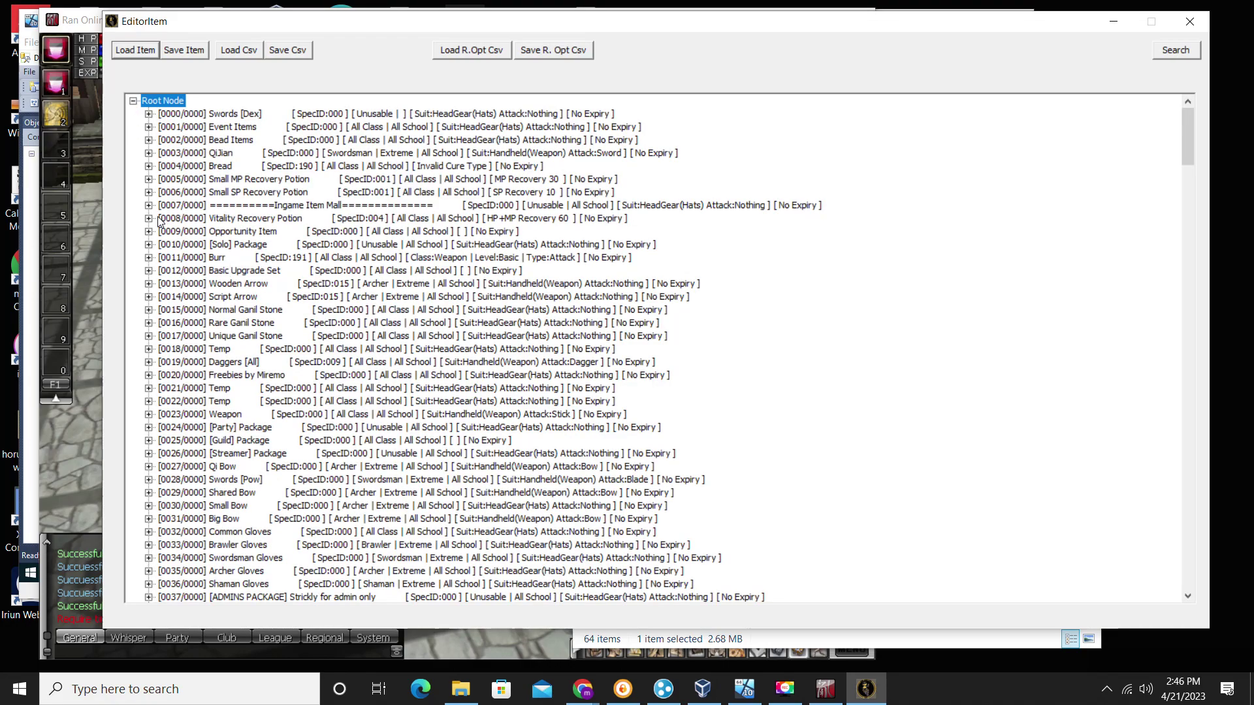
Look through the items in the Ingame Item Mall group for existing costumes and headgear, and collapse the group
left_click(149, 207)
scroll(267, 282, "up", 3)
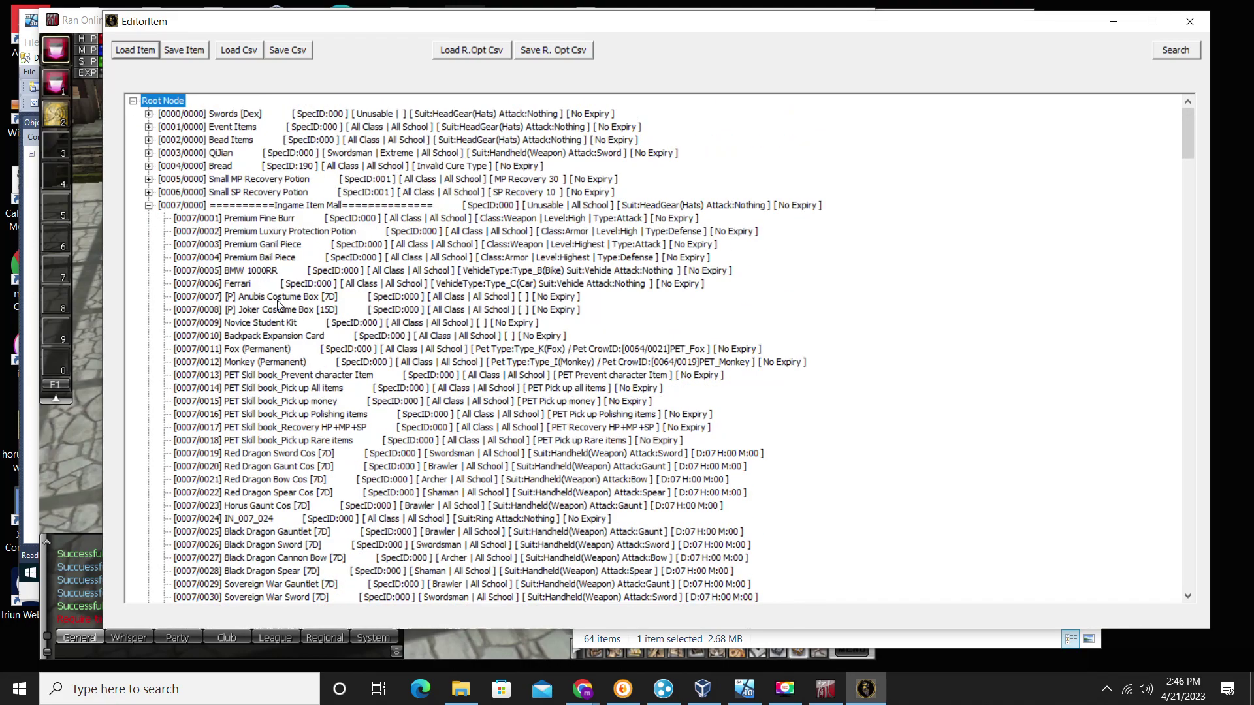
scroll(281, 307, "down", 8)
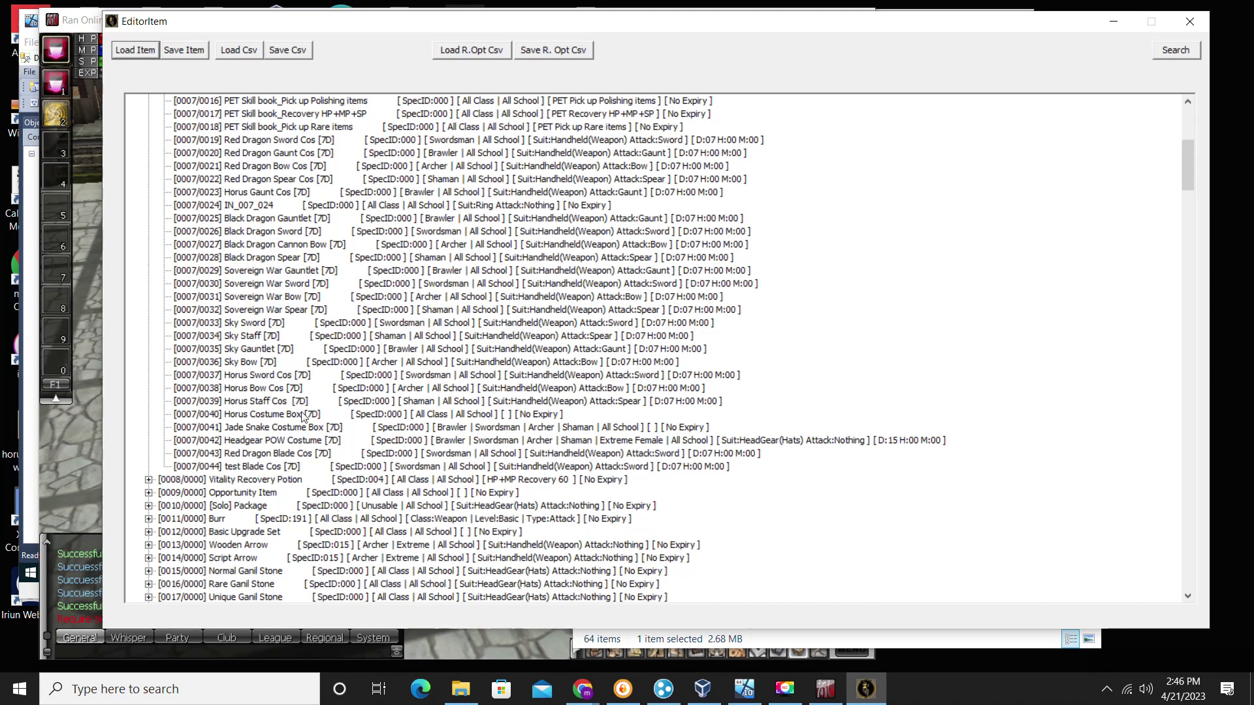
scroll(337, 431, "down", 2)
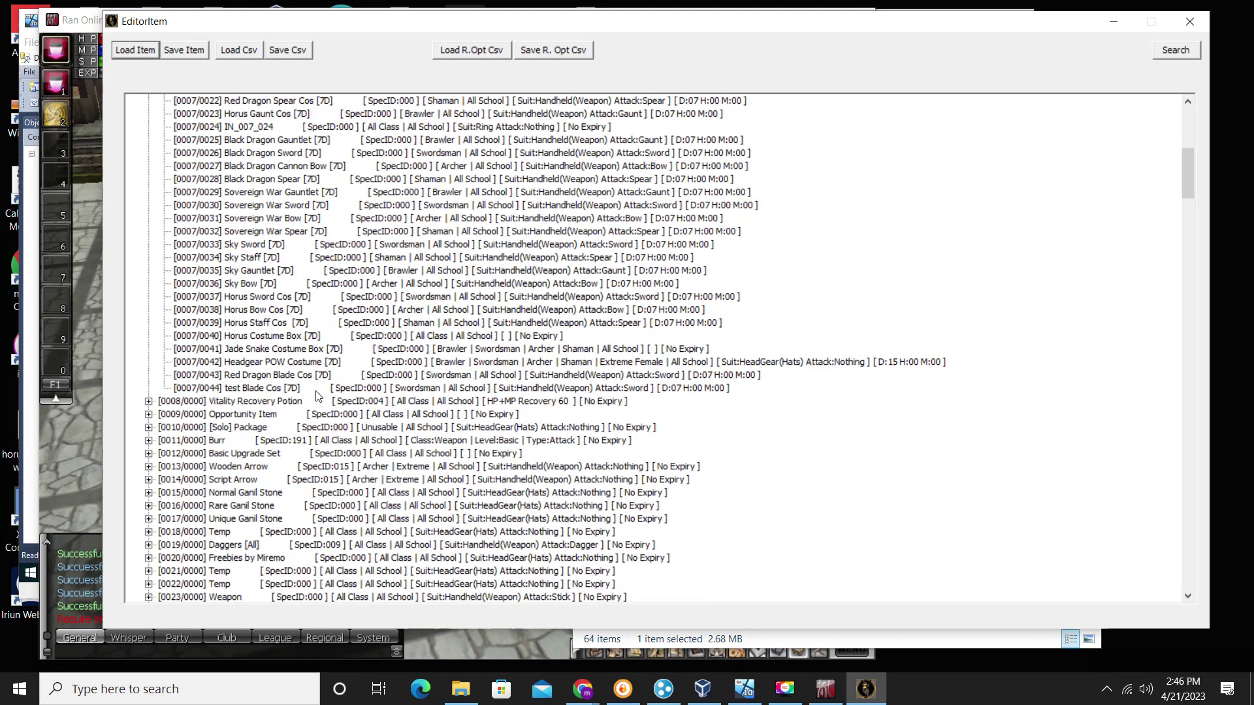
scroll(310, 393, "up", 2)
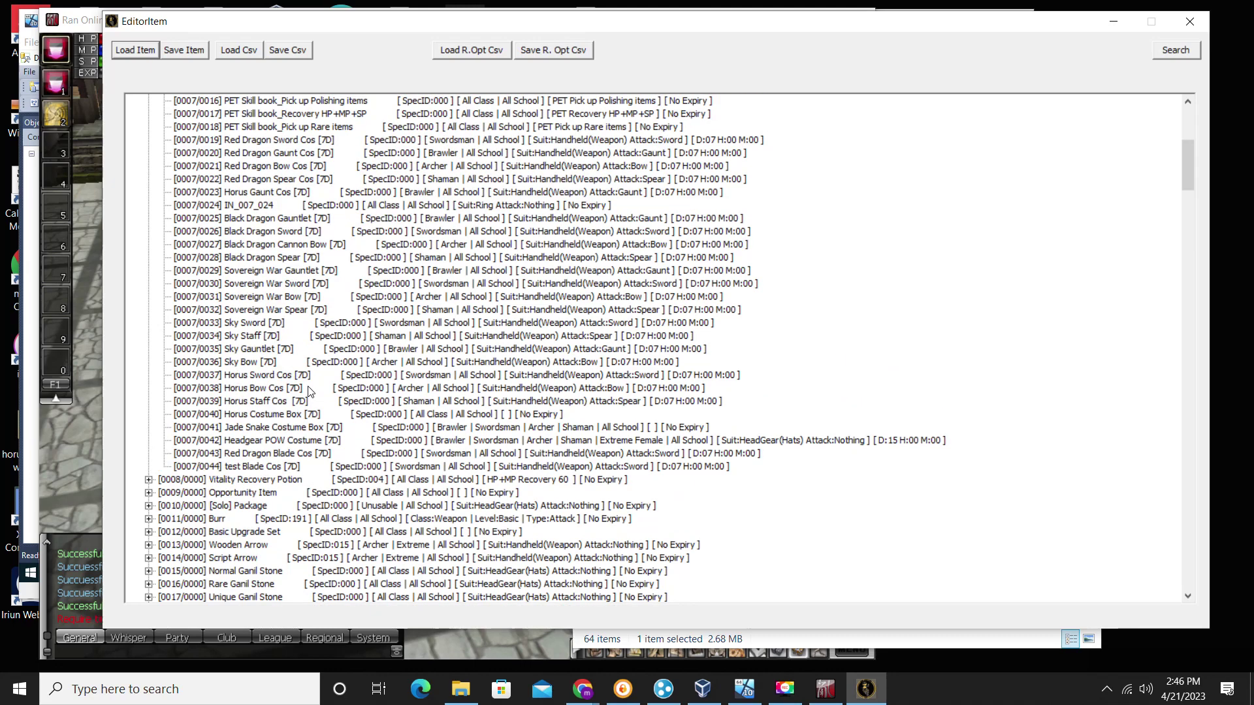
scroll(309, 392, "up", 3)
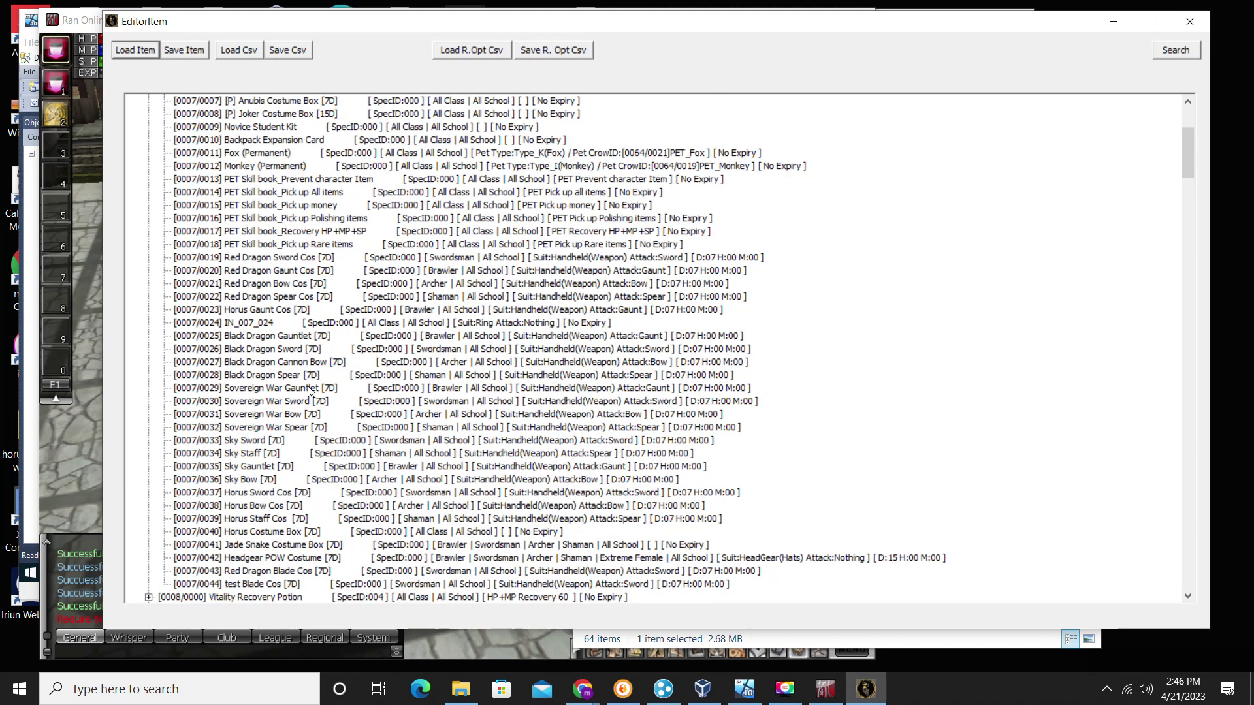
scroll(310, 392, "up", 5)
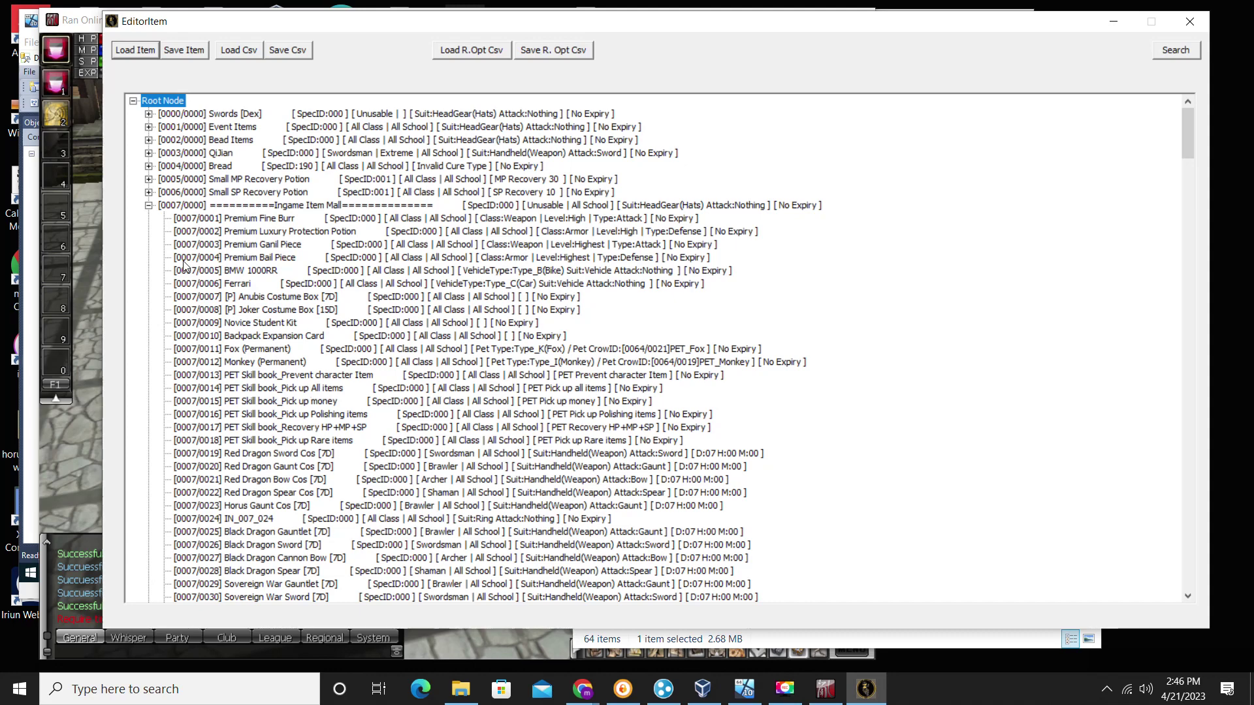
left_click(149, 206)
Duplicate the Headgear POW Costume [7D] item as a new entry in the HEAD GEAR group 0131
scroll(271, 475, "down", 11)
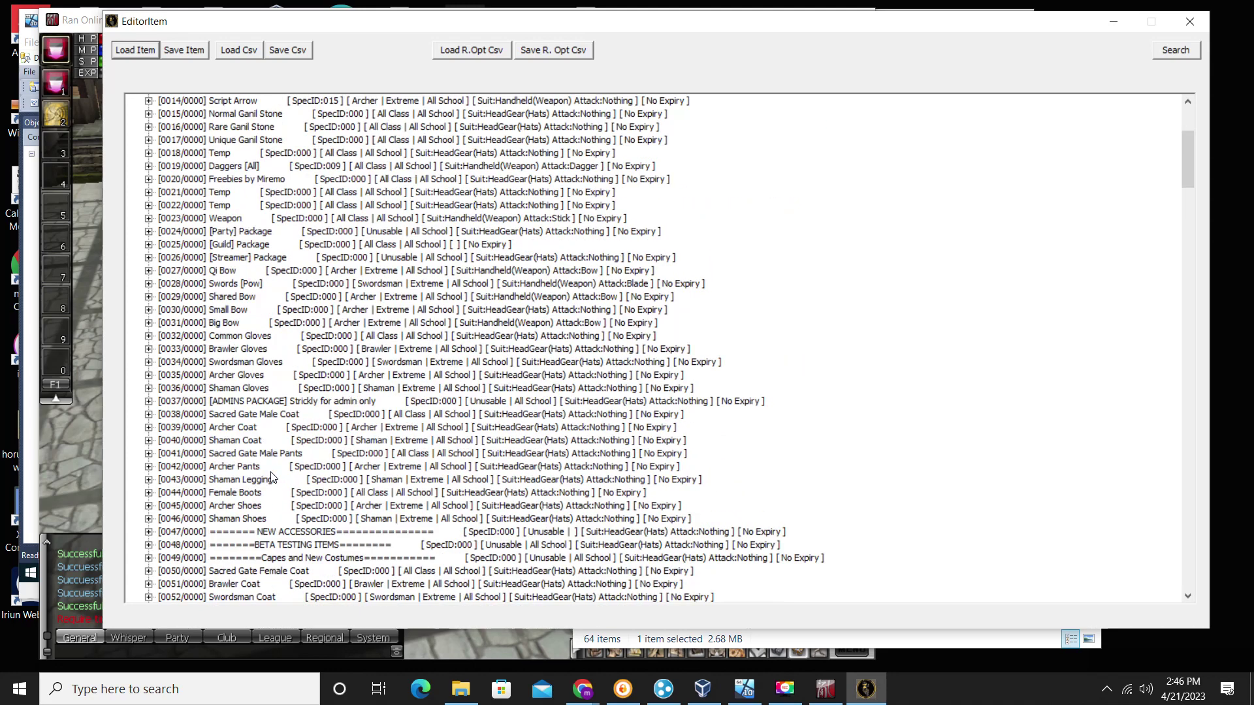
scroll(271, 475, "down", 1)
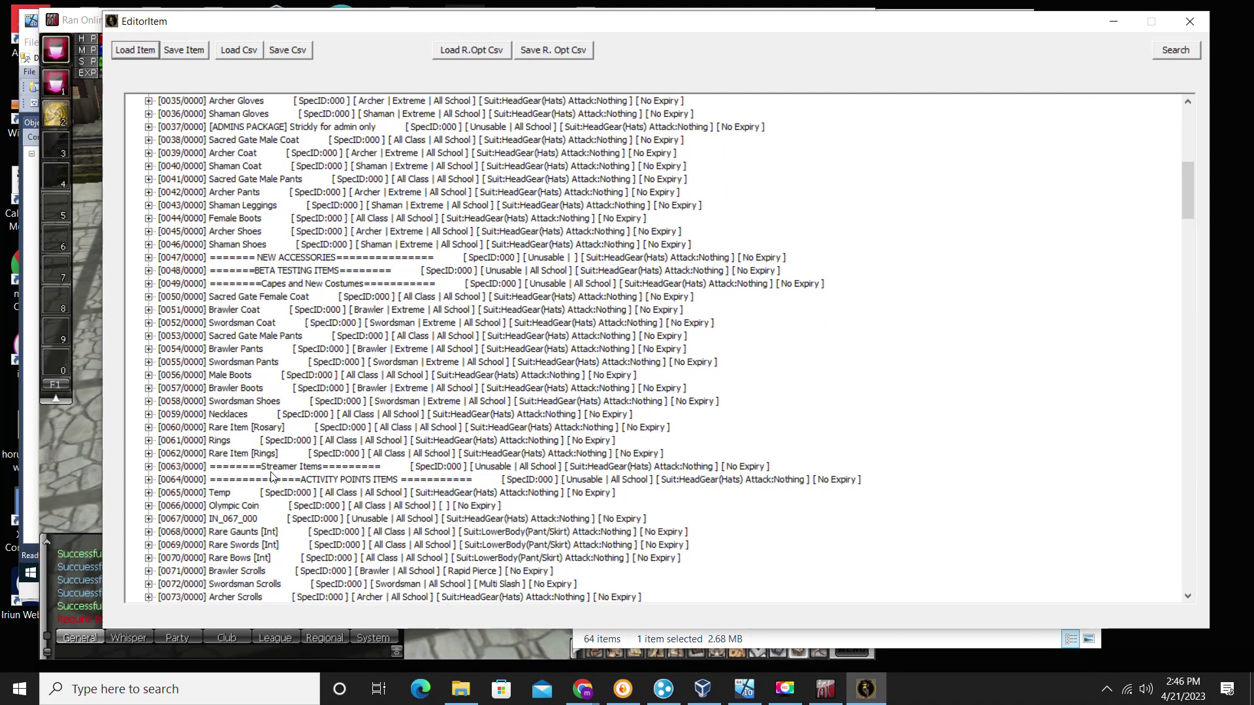
scroll(271, 475, "down", 20)
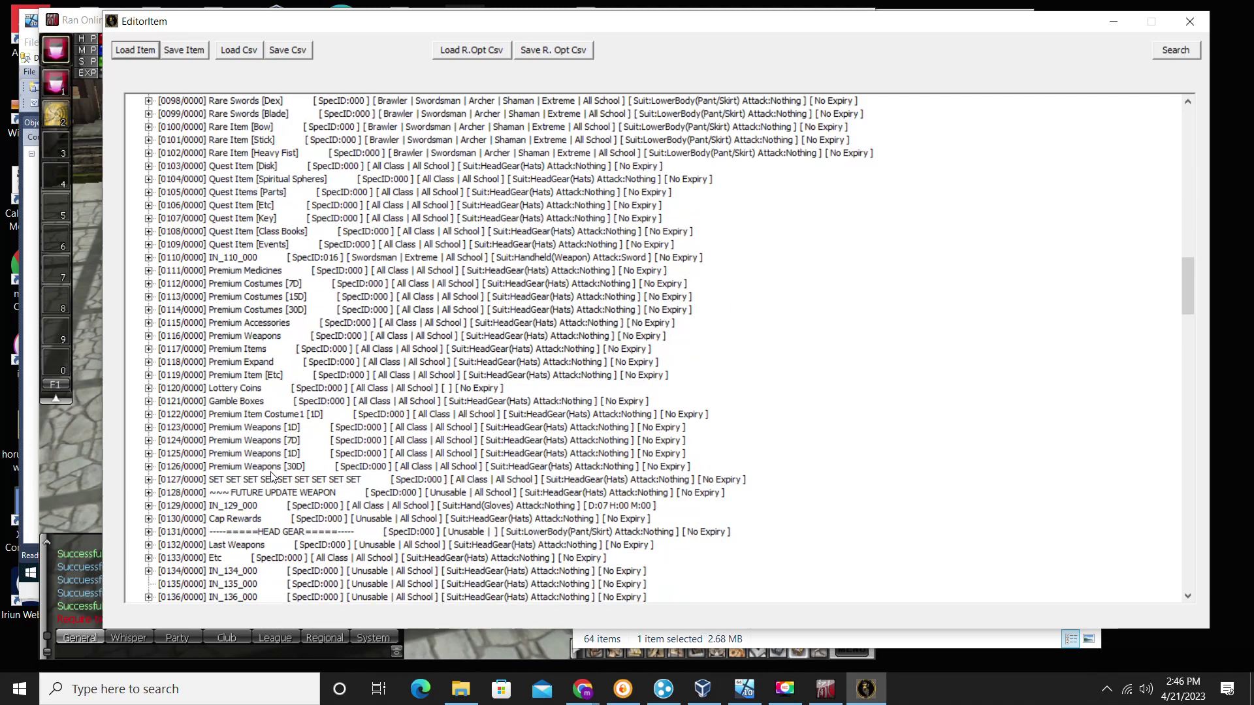
scroll(271, 476, "down", 3)
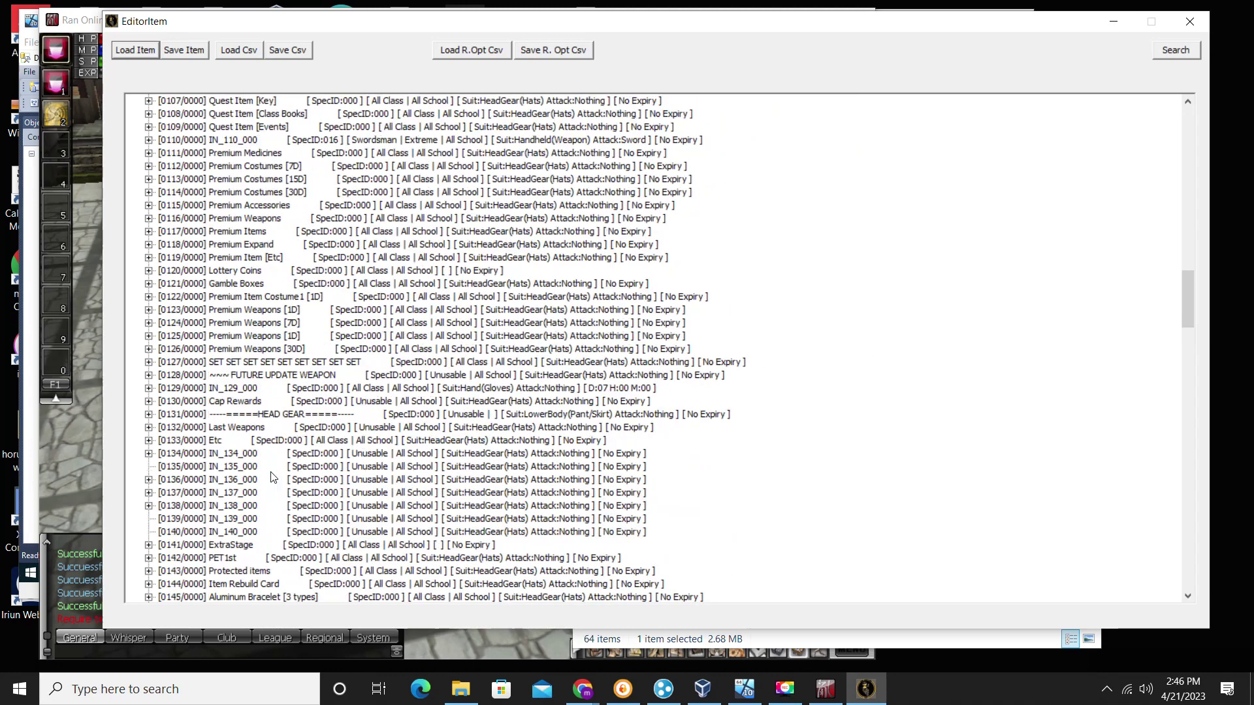
left_click(149, 415)
left_click(248, 427)
right_click(249, 427)
left_click(302, 481)
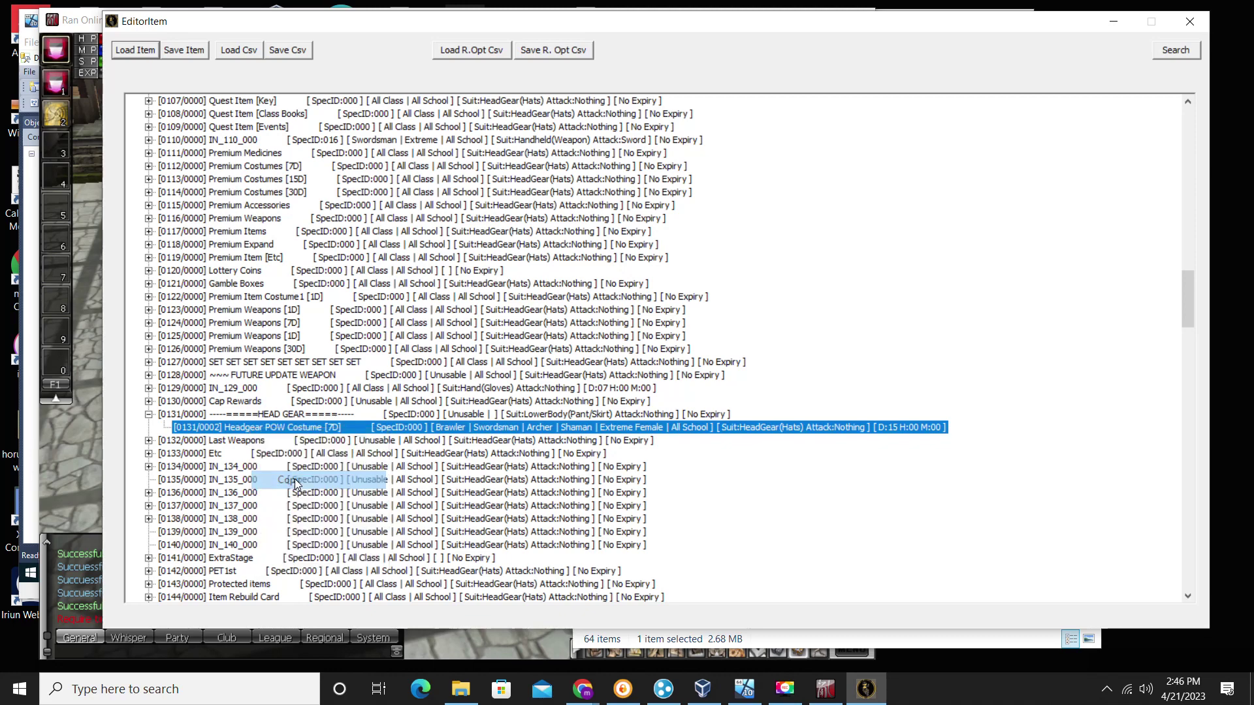
right_click(298, 423)
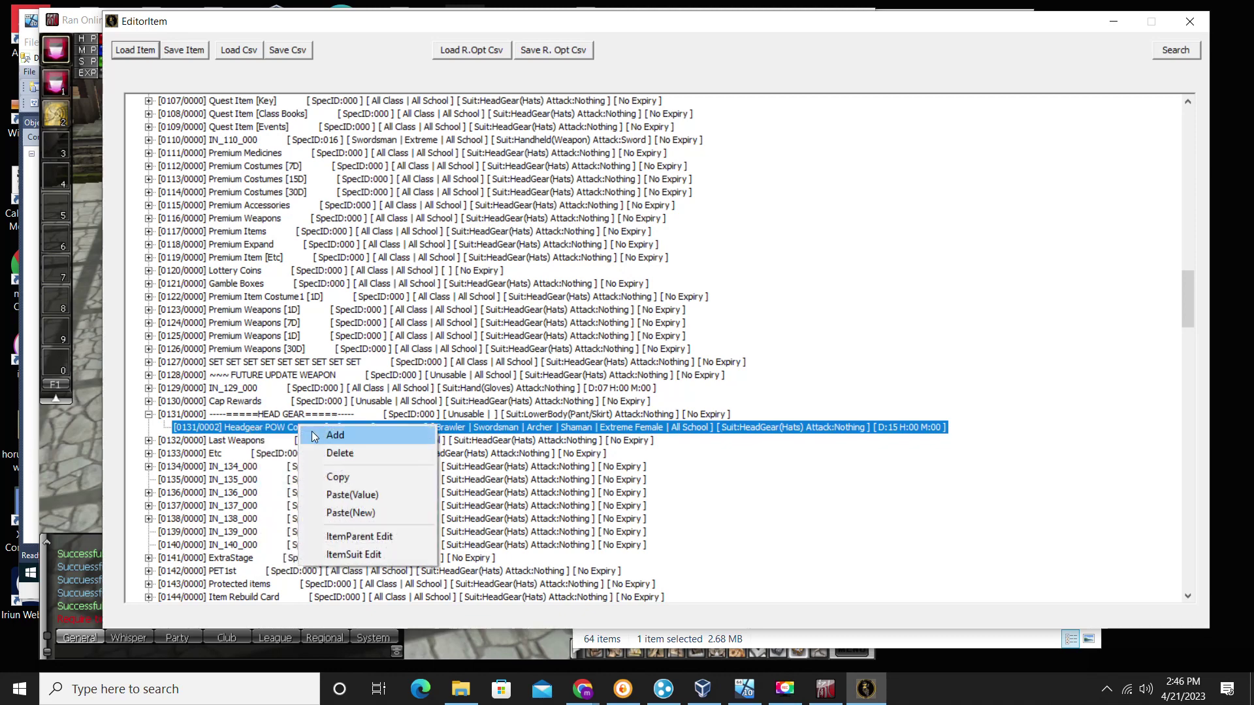
left_click(346, 513)
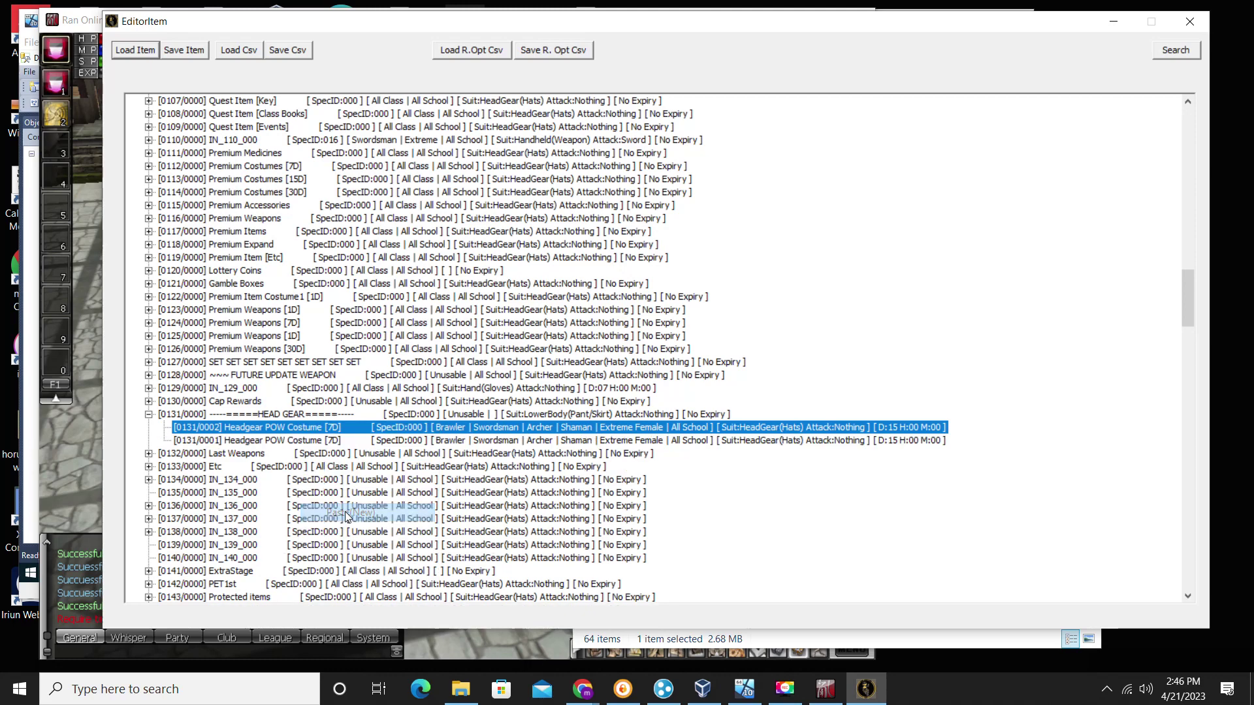
Open the duplicated headgear item for ItemParent editing and rename it Aura Costume [7D]
left_click(273, 439)
right_click(273, 439)
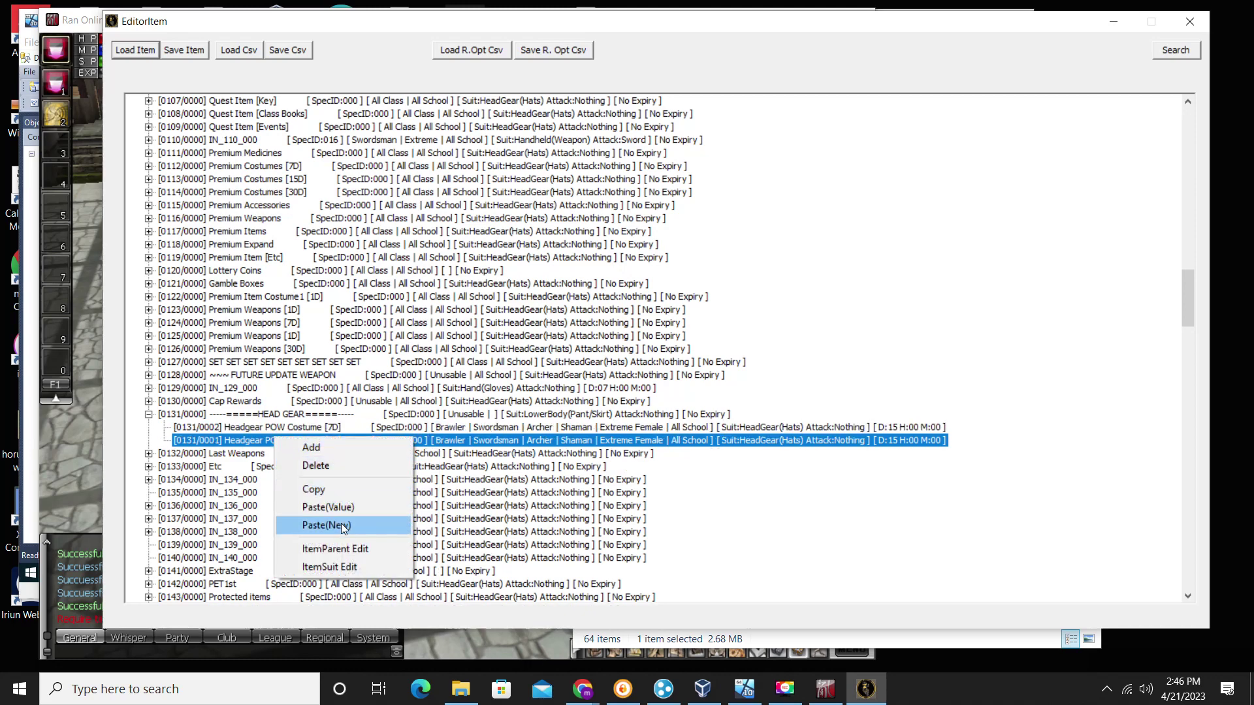
left_click(336, 549)
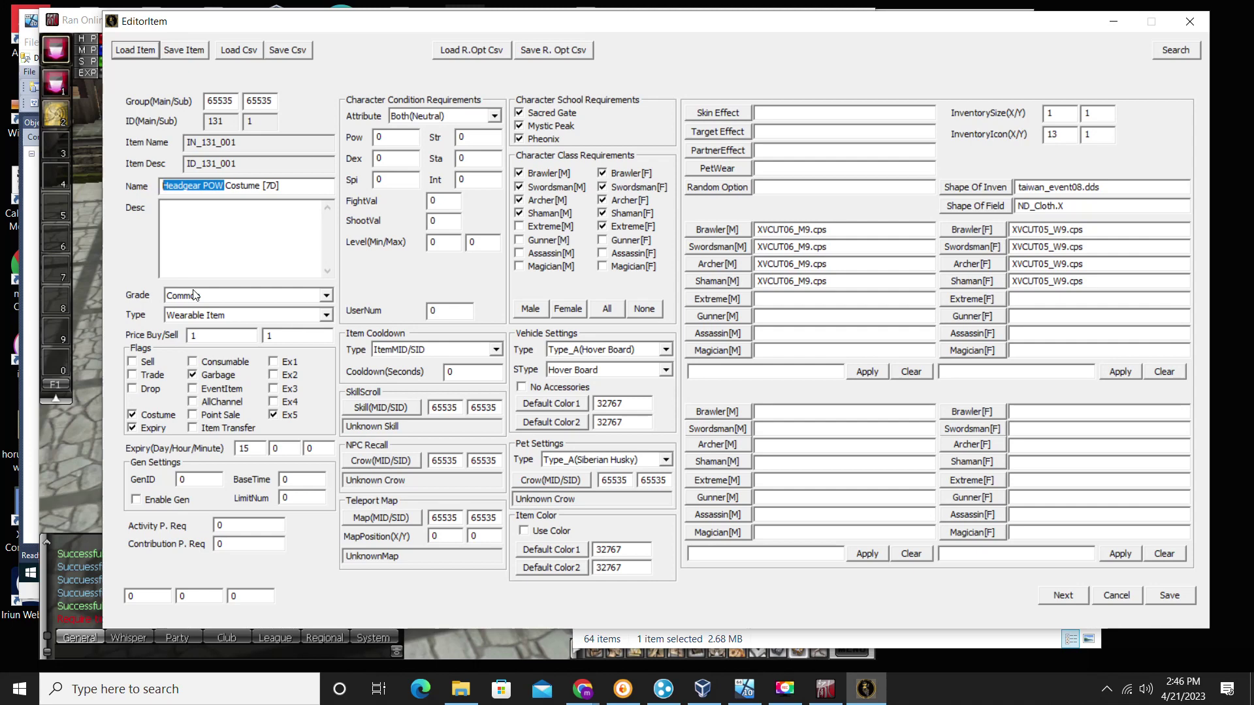
type("Aur")
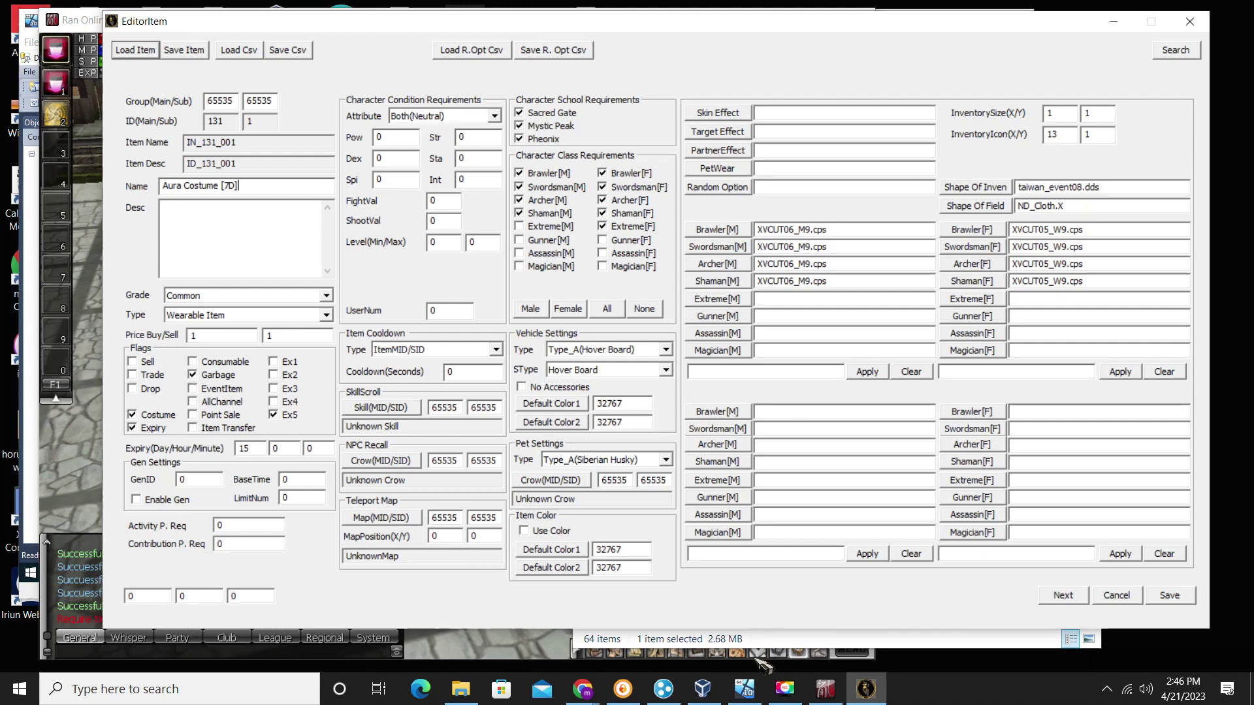
Switch to File Explorer, open the skinobject folder inside data, and jump to the files starting with "clo"
left_click(461, 690)
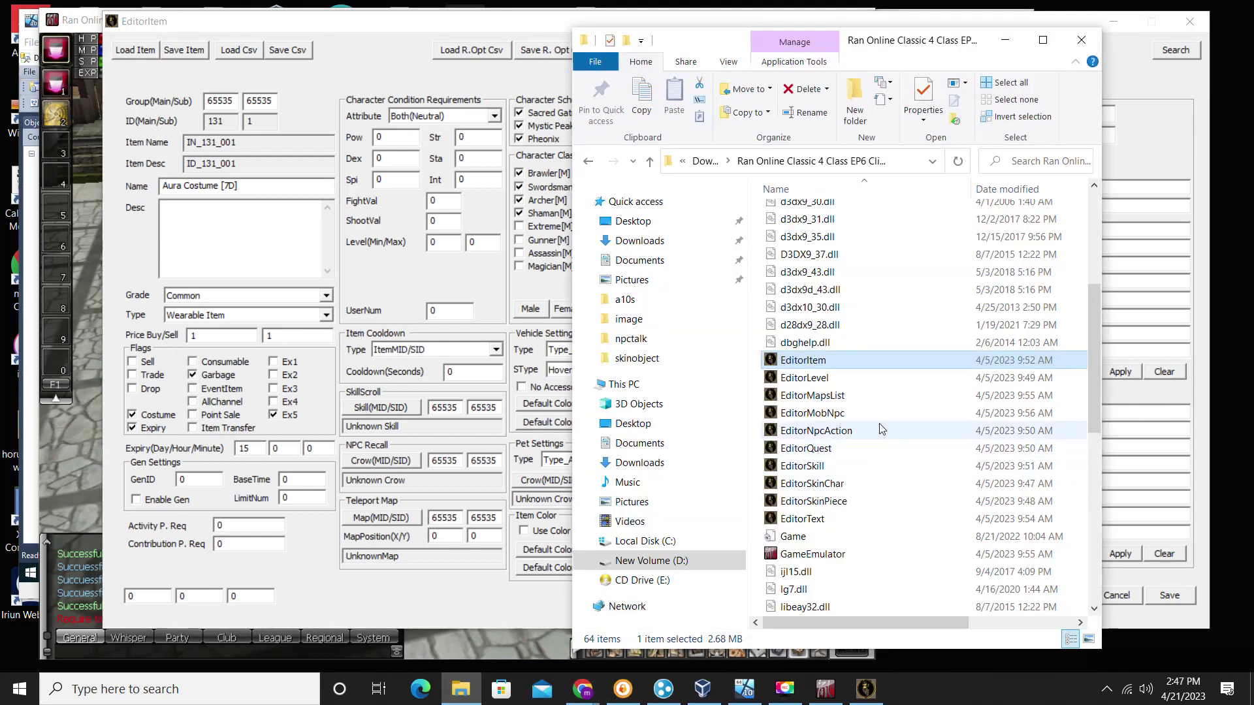
scroll(882, 431, "up", 5)
left_click(791, 232)
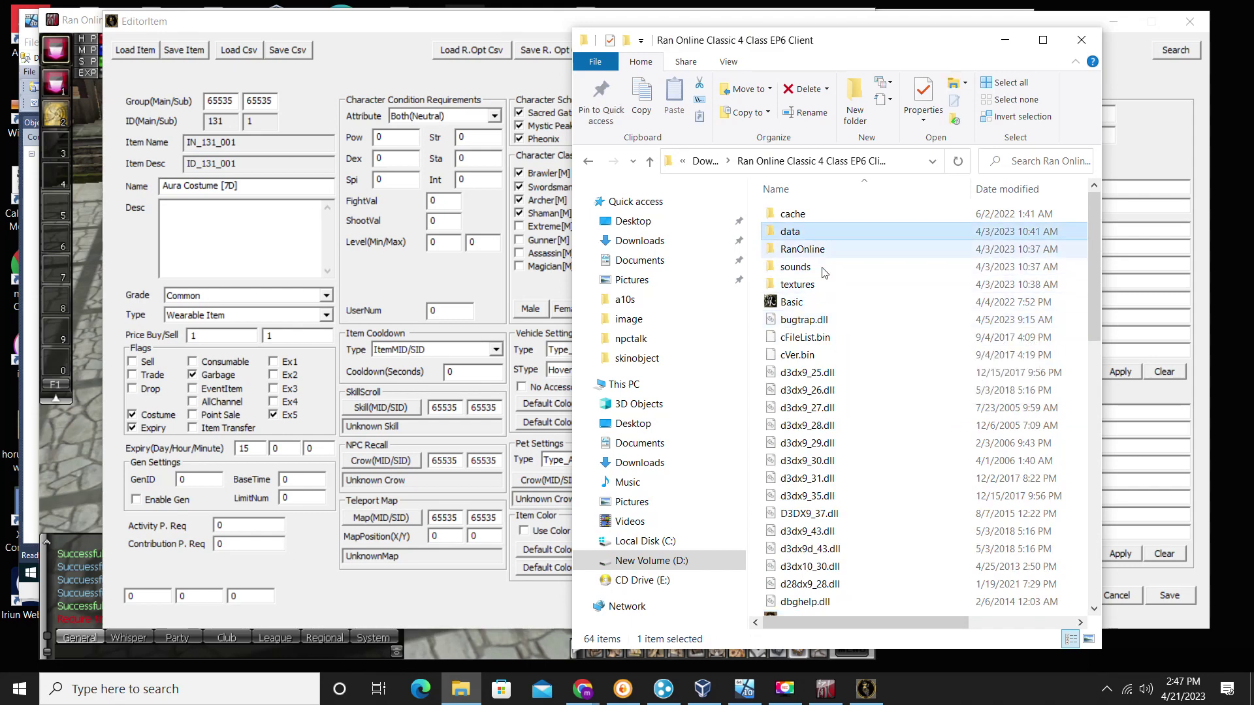
key("Return")
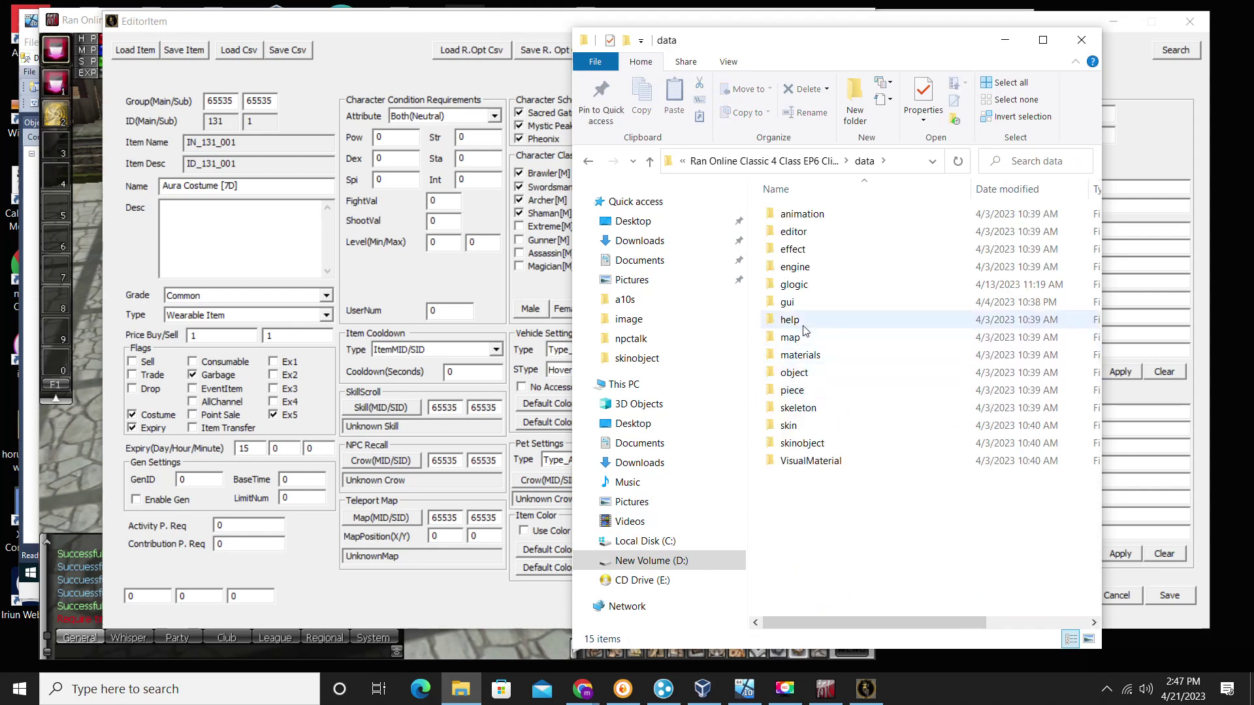
double_click(820, 444)
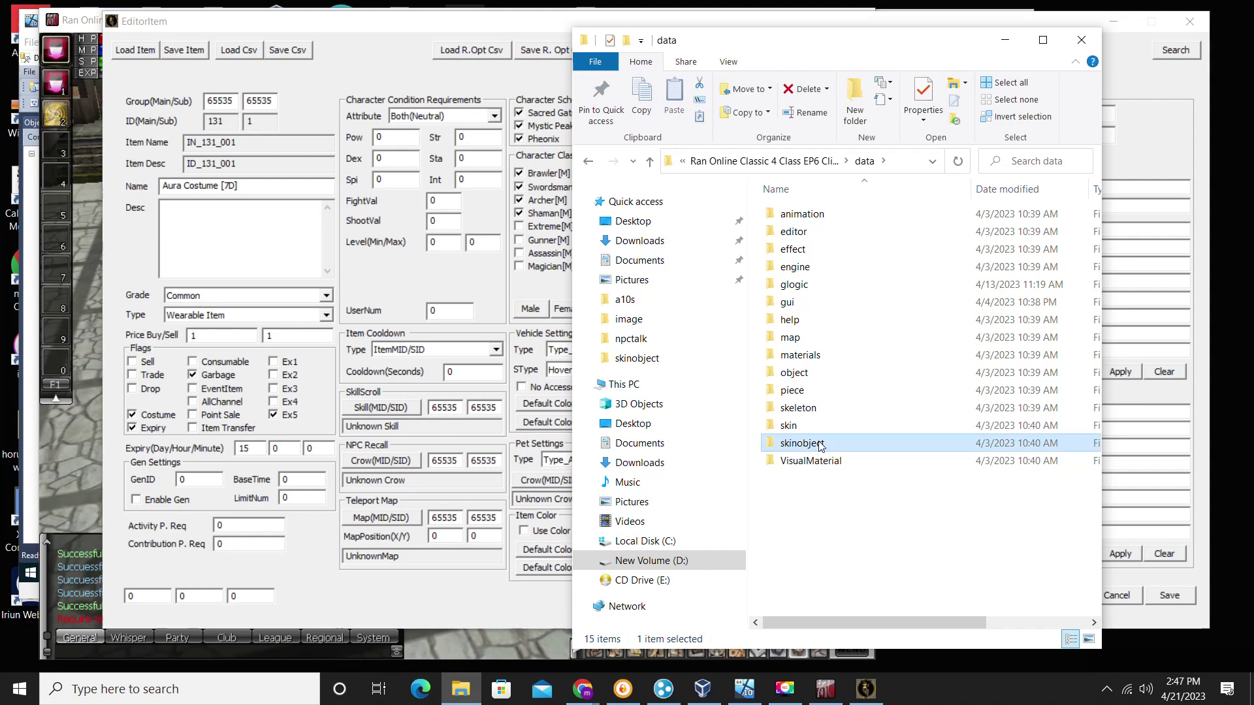
left_click(820, 392)
type("clo")
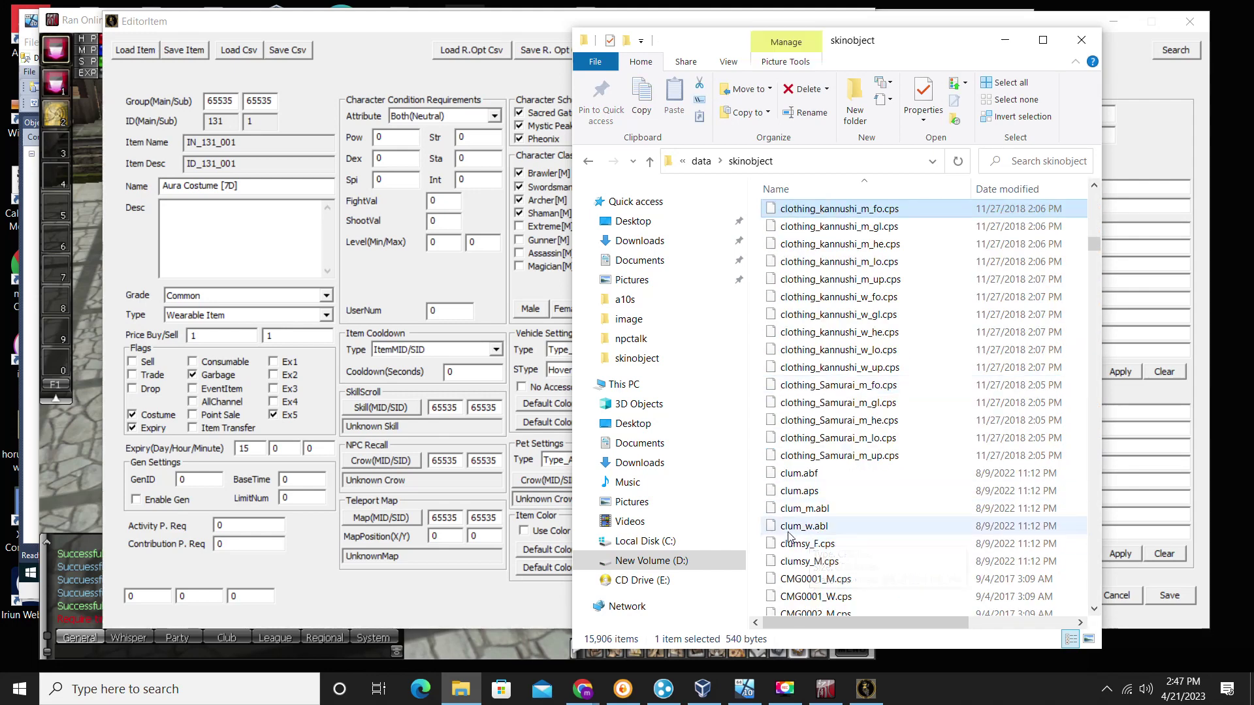
Copy the full file name of clumsy_M.cps, including its extension
left_click(808, 566)
right_click(808, 566)
left_click(845, 526)
double_click(817, 561)
key("ctrl+c")
right_click(804, 563)
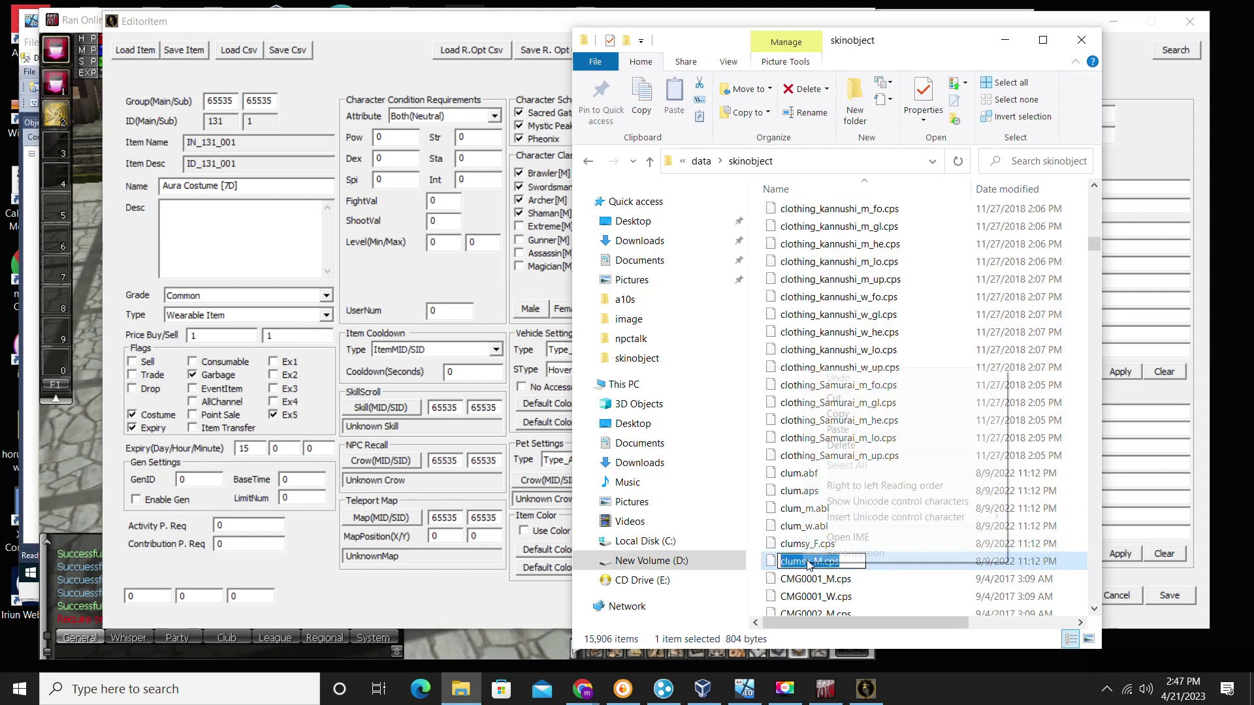
left_click(838, 413)
Back in EditorItem, set the upper male Brawler, Swordsman, Archer and Shaman piece files to clumsy_M.cps
left_click(1142, 84)
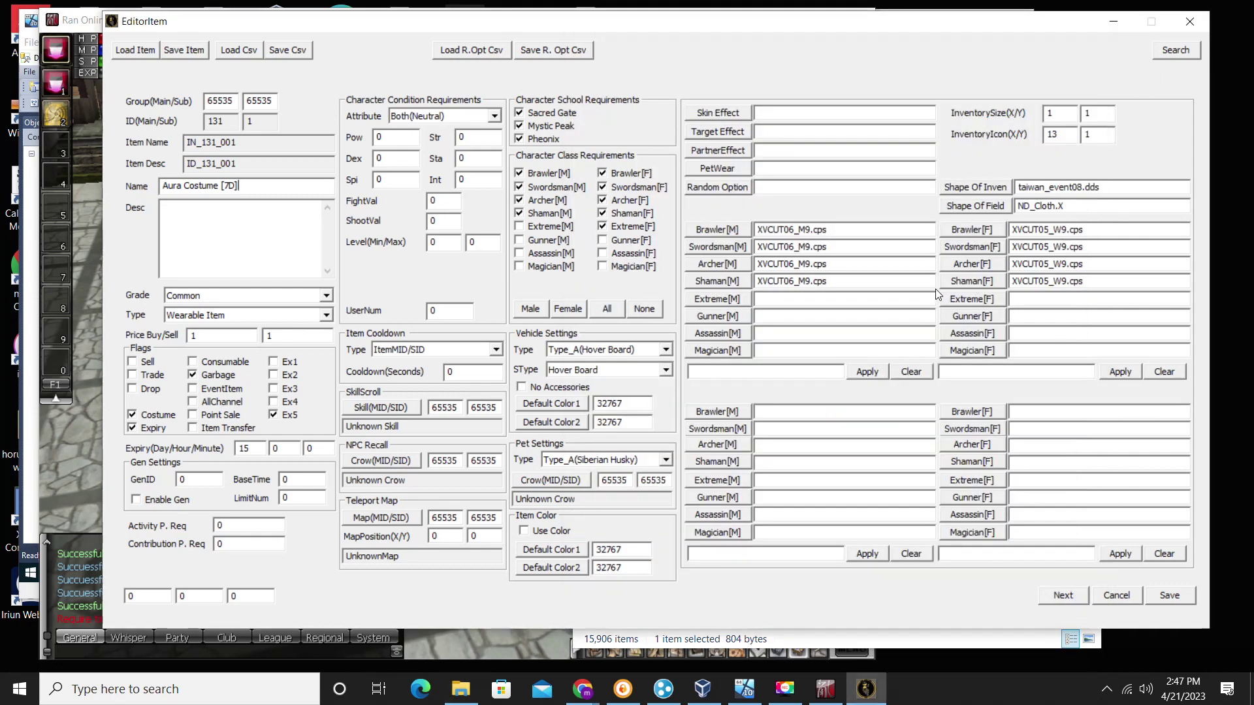
left_click_drag(828, 231, 744, 231)
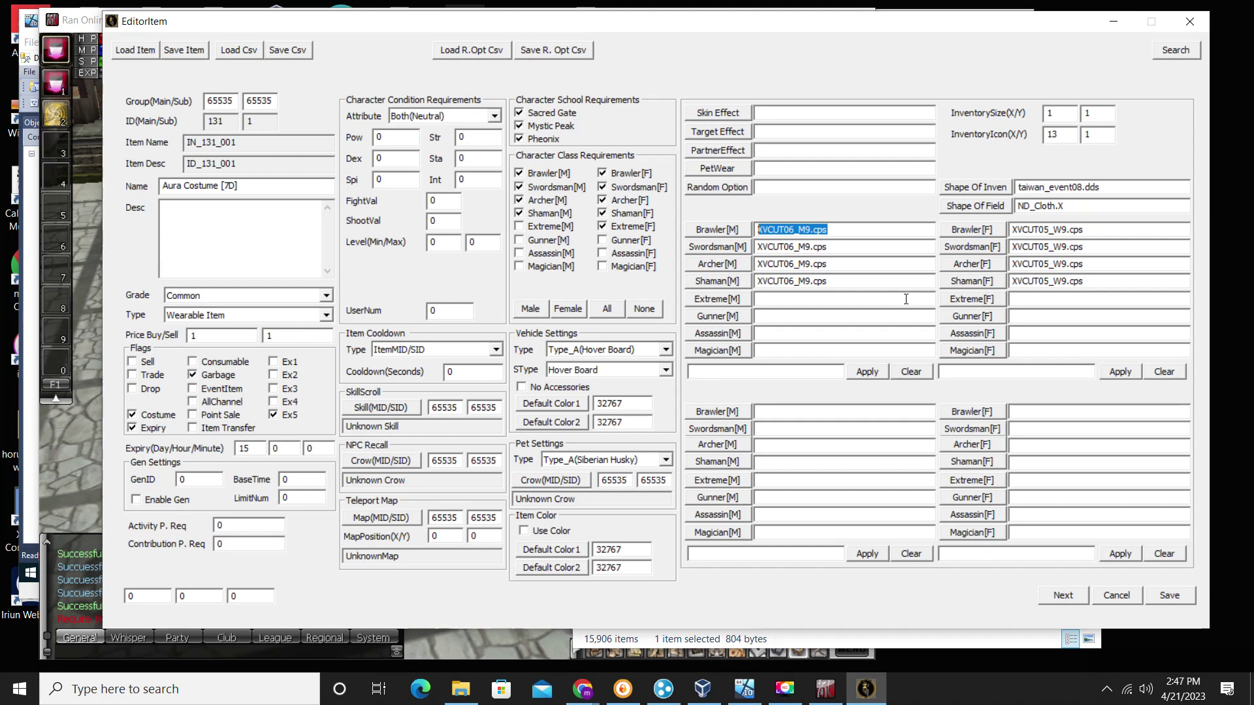
key("ctrl+v")
left_click_drag(832, 247, 746, 258)
key("ctrl+v")
left_click_drag(839, 264, 716, 269)
key("ctrl+v")
left_click_drag(845, 280, 751, 283)
key("ctrl+v")
Set the upper female Brawler piece file to clumsy_F.cps by pasting the male file name and correcting its suffix
left_click_drag(1089, 233, 950, 231)
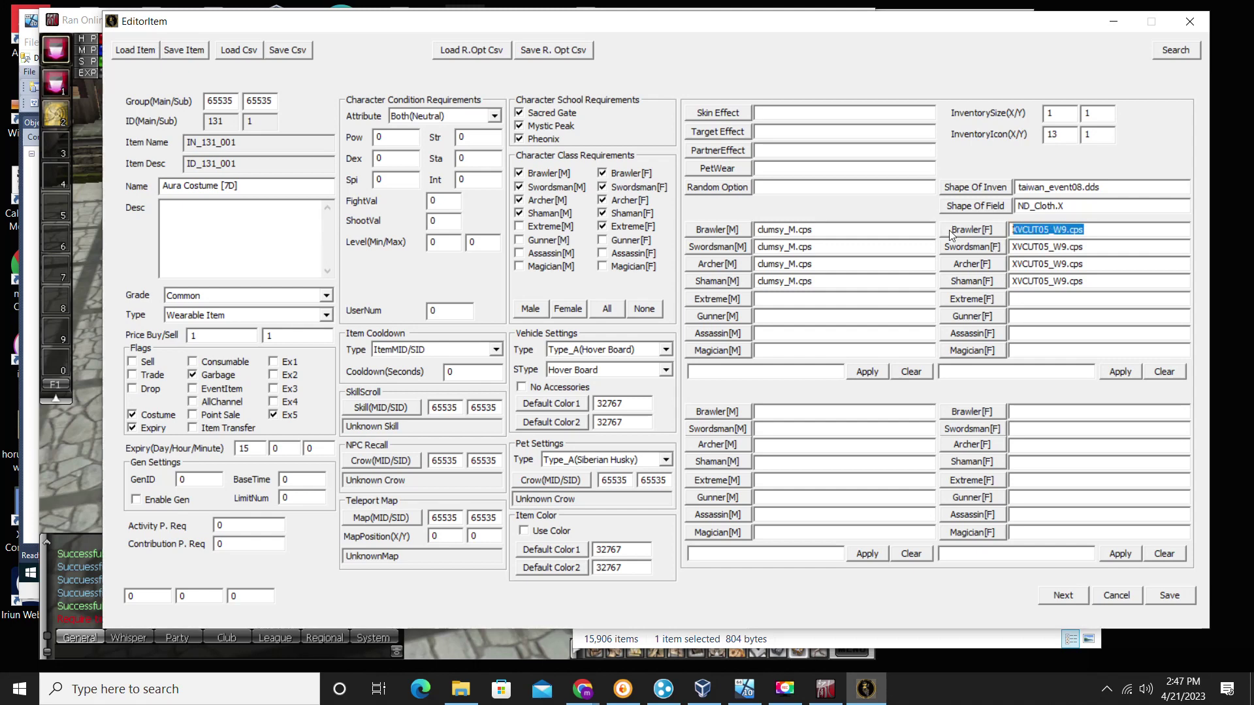
key("ctrl+v")
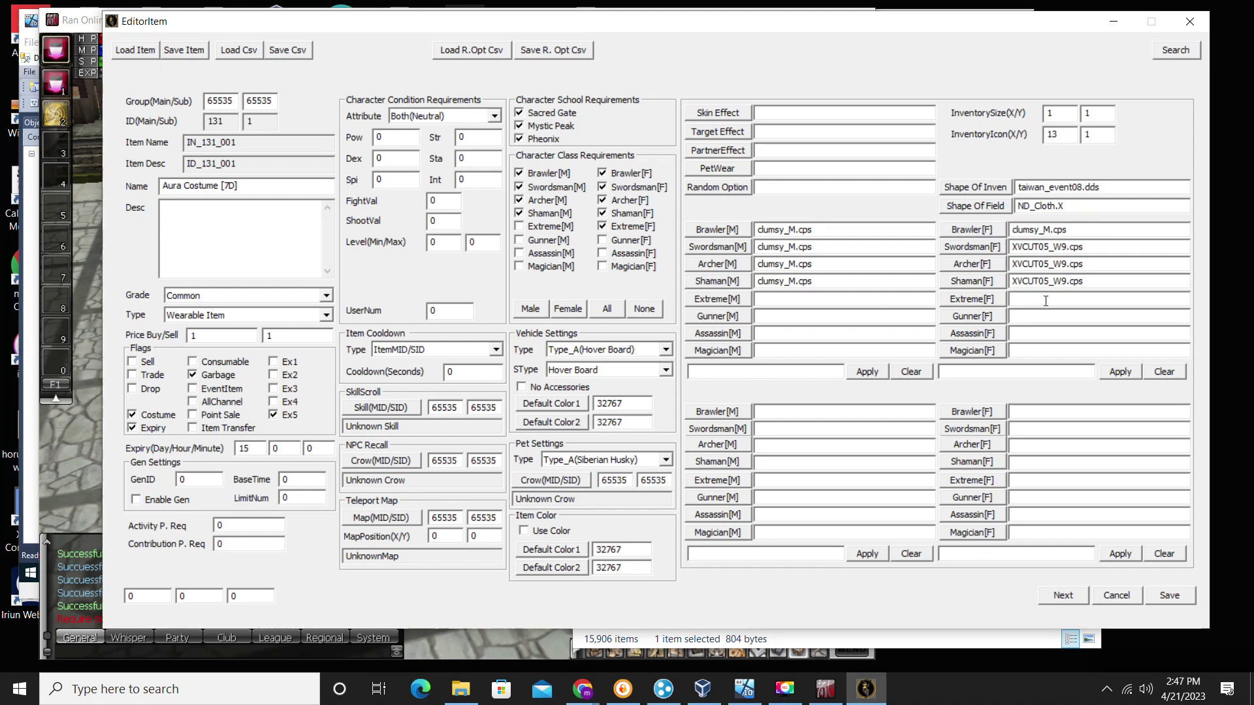
key("Left")
key("Left")
key("Left")
key("BackSpace")
key("BackSpace")
Copy clumsy_F.cps from the female Brawler entry to the female Swordsman, Archer and Shaman piece files
left_click_drag(1087, 233, 995, 219)
key("ctrl+c")
left_click_drag(1089, 248, 947, 268)
key("ctrl+v")
key("ctrl+v")
left_click_drag(1088, 283, 954, 288)
key("ctrl+v")
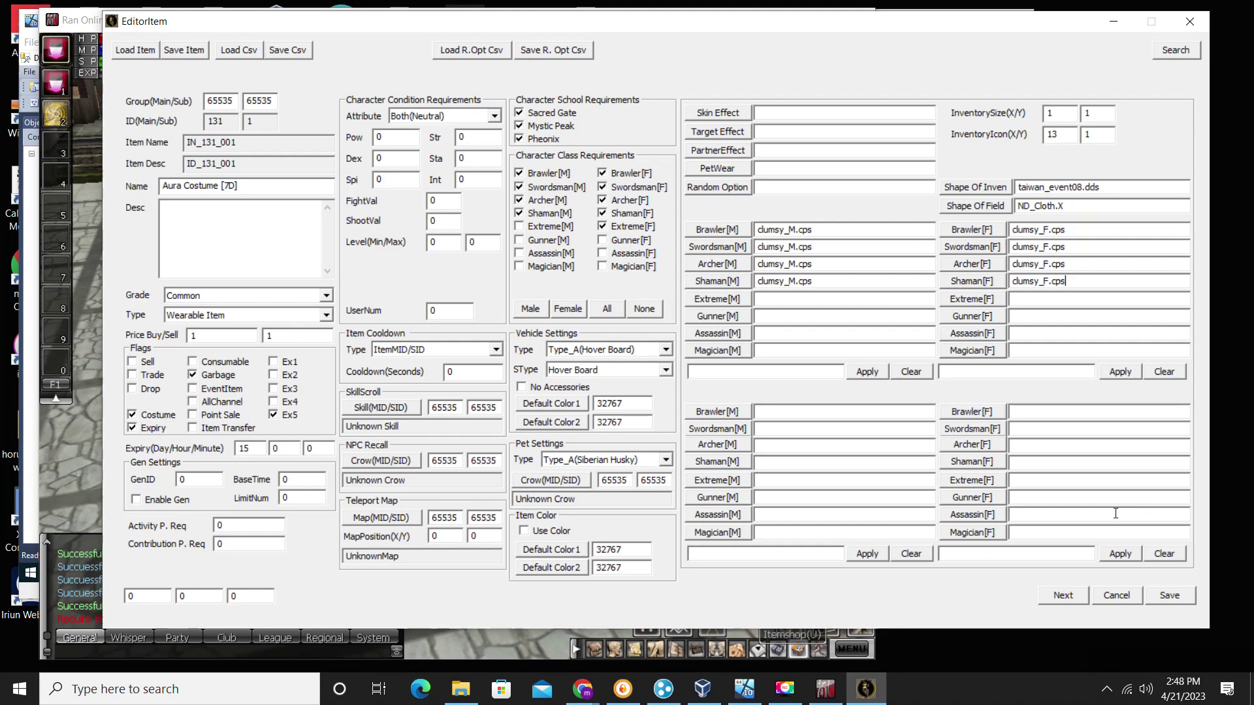
Save the Aura Costume item and write the item list over the existing item.isf in glogic
left_click(1169, 595)
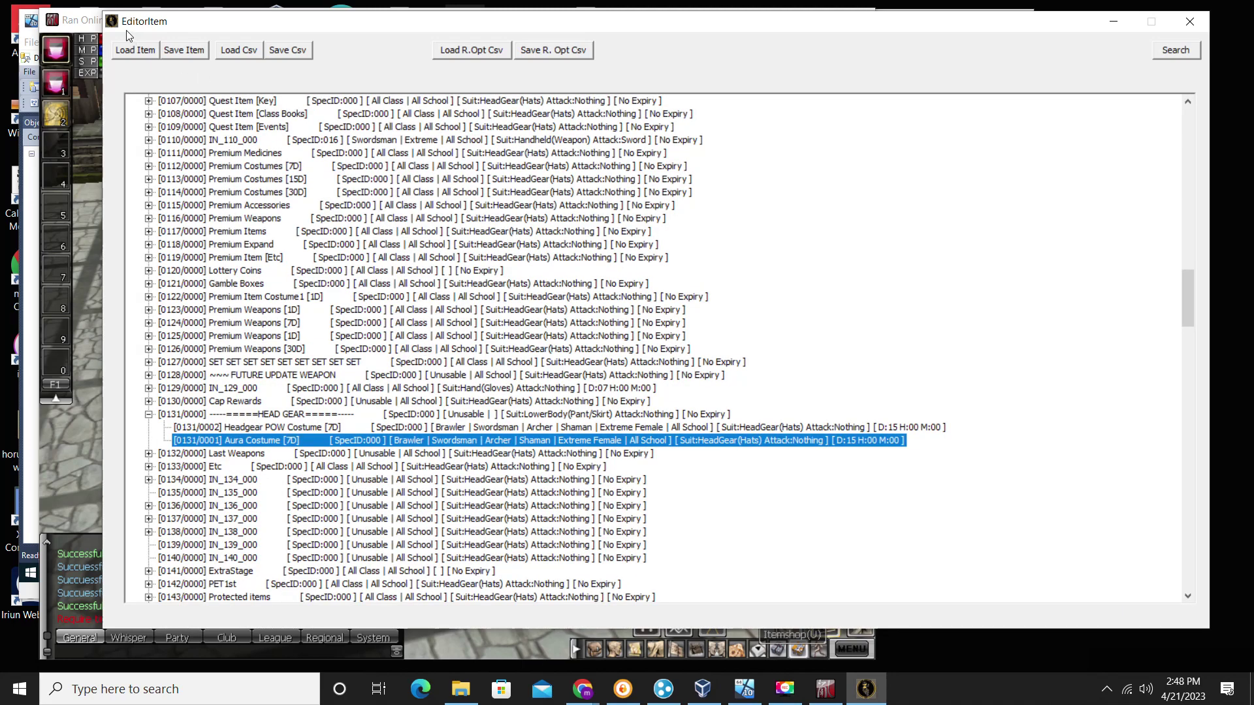
left_click(179, 52)
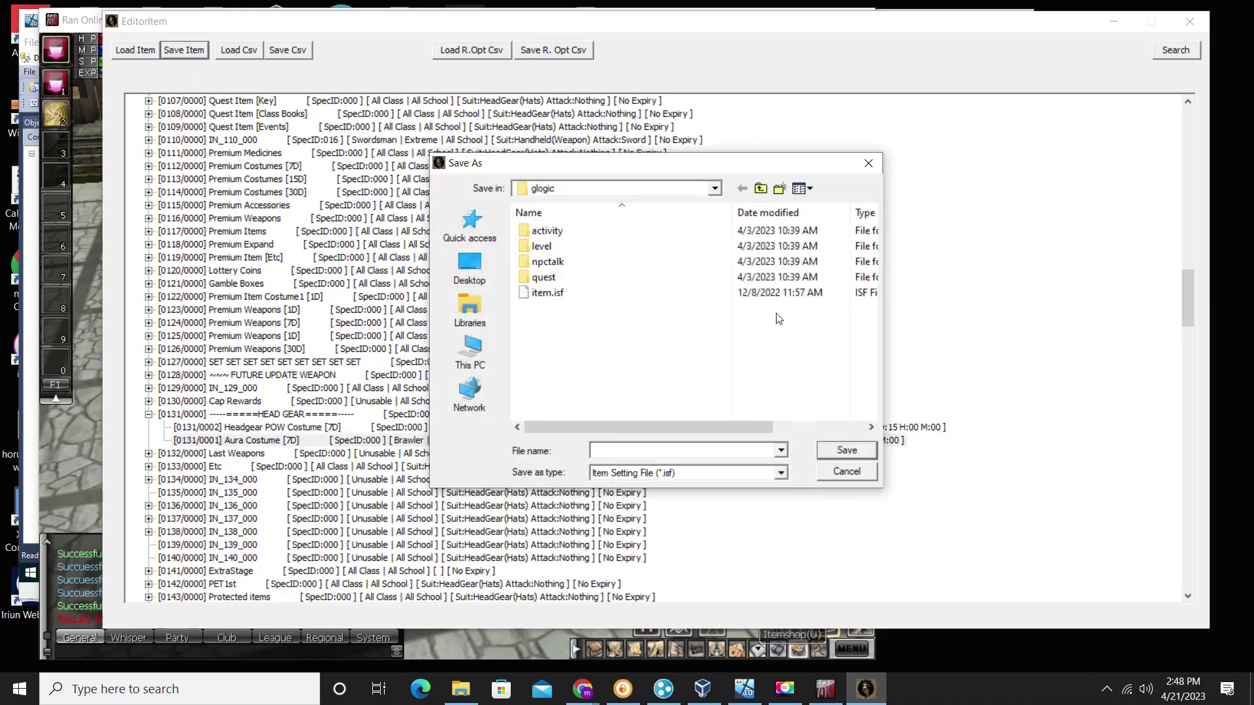
double_click(577, 294)
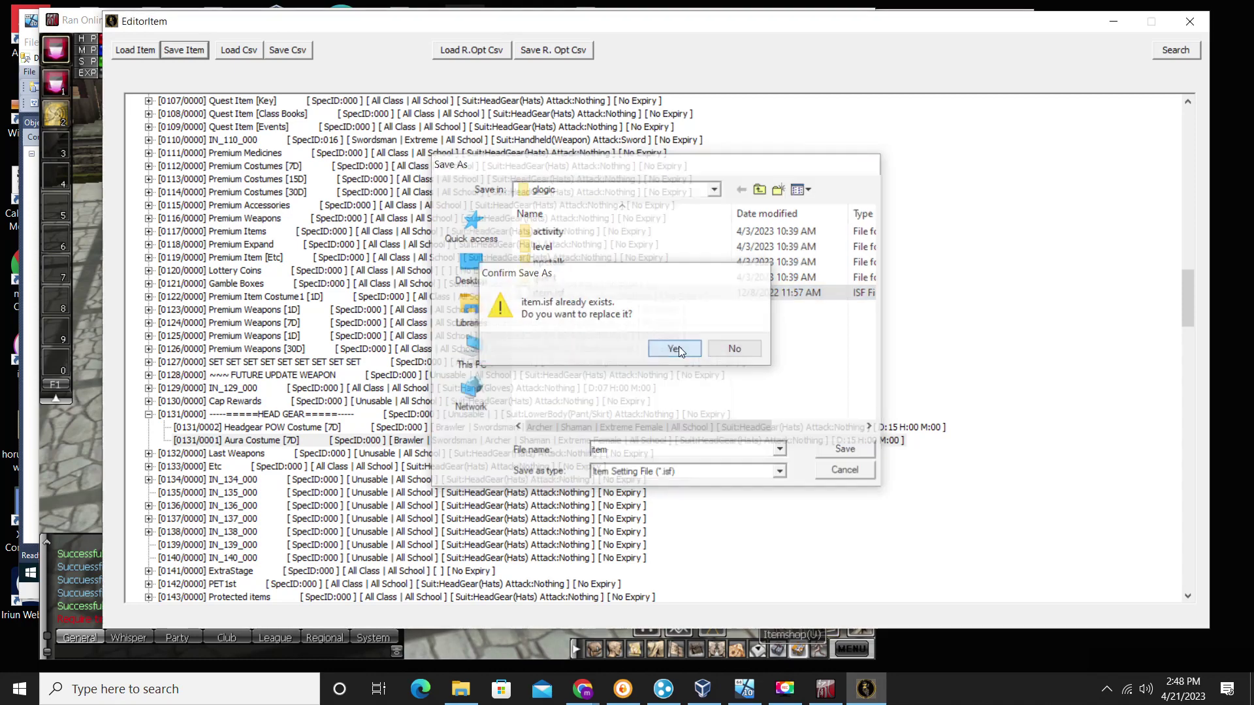
Confirm replacing the existing item.isf with the saved item list
left_click(679, 347)
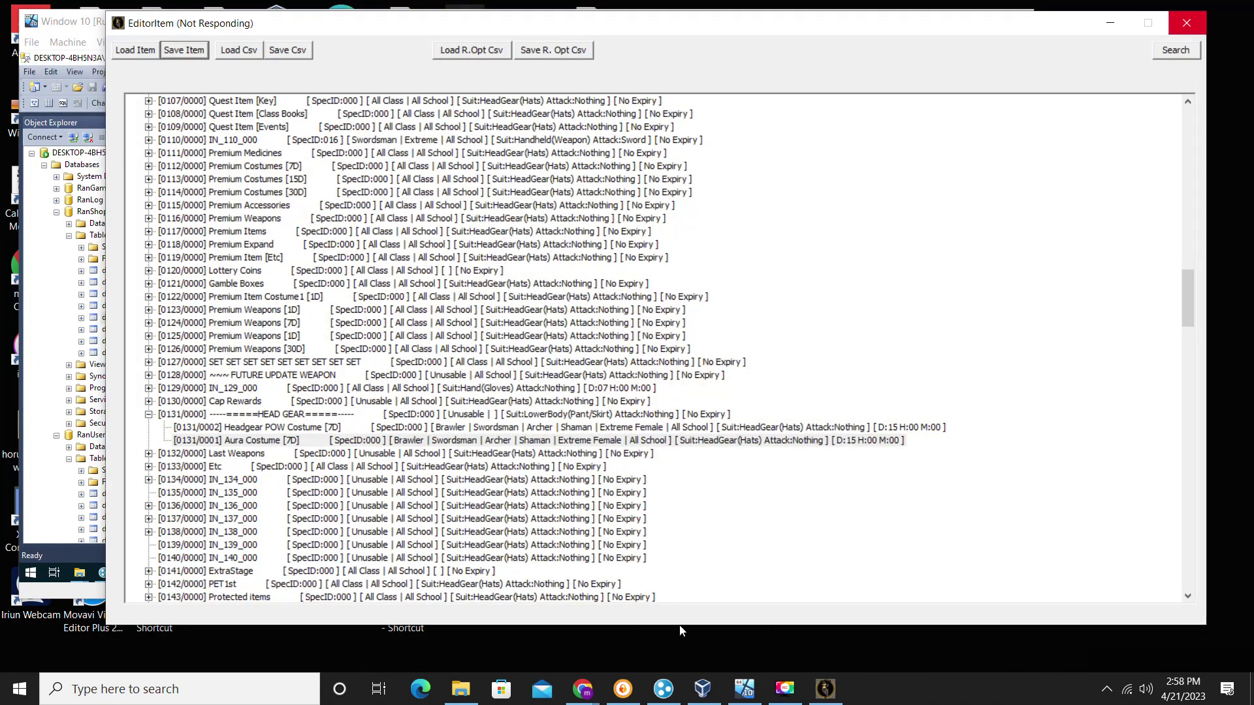
Switch to the Windows 10 virtual machine and end the ServerAgent, ServerField, ServerLogin and ServerSession tasks in Task Manager
key("alt+Tab")
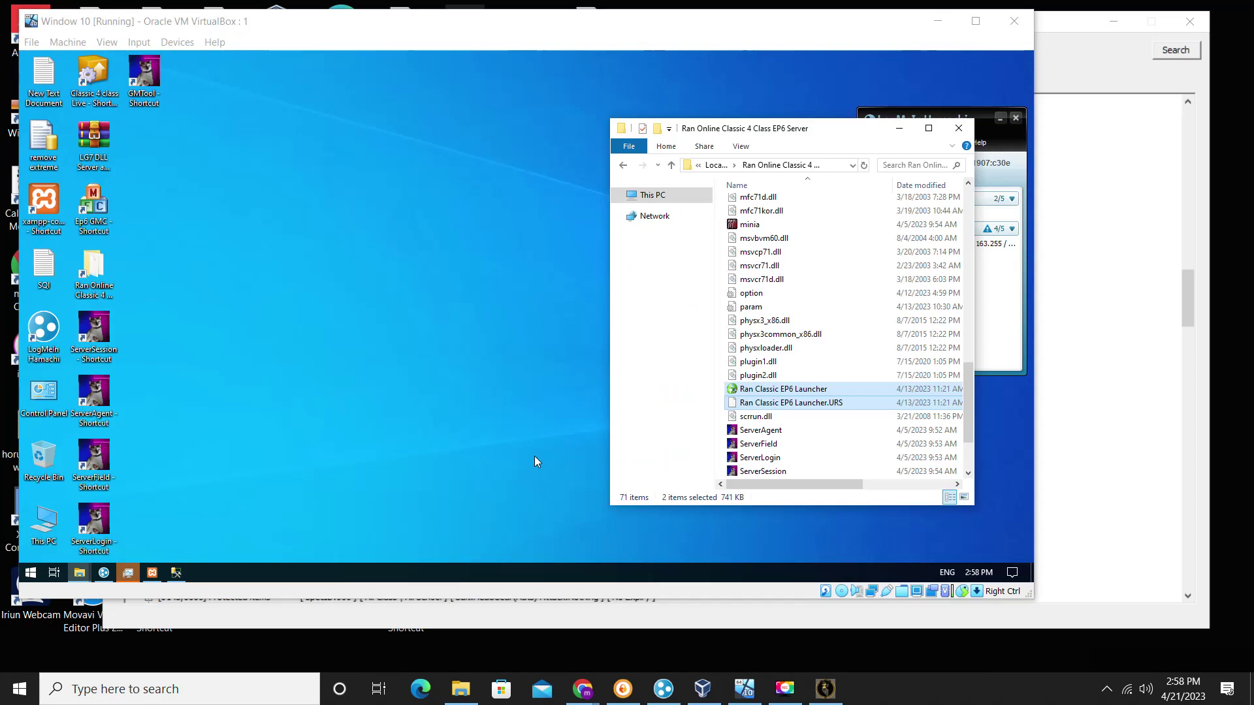
left_click(129, 573)
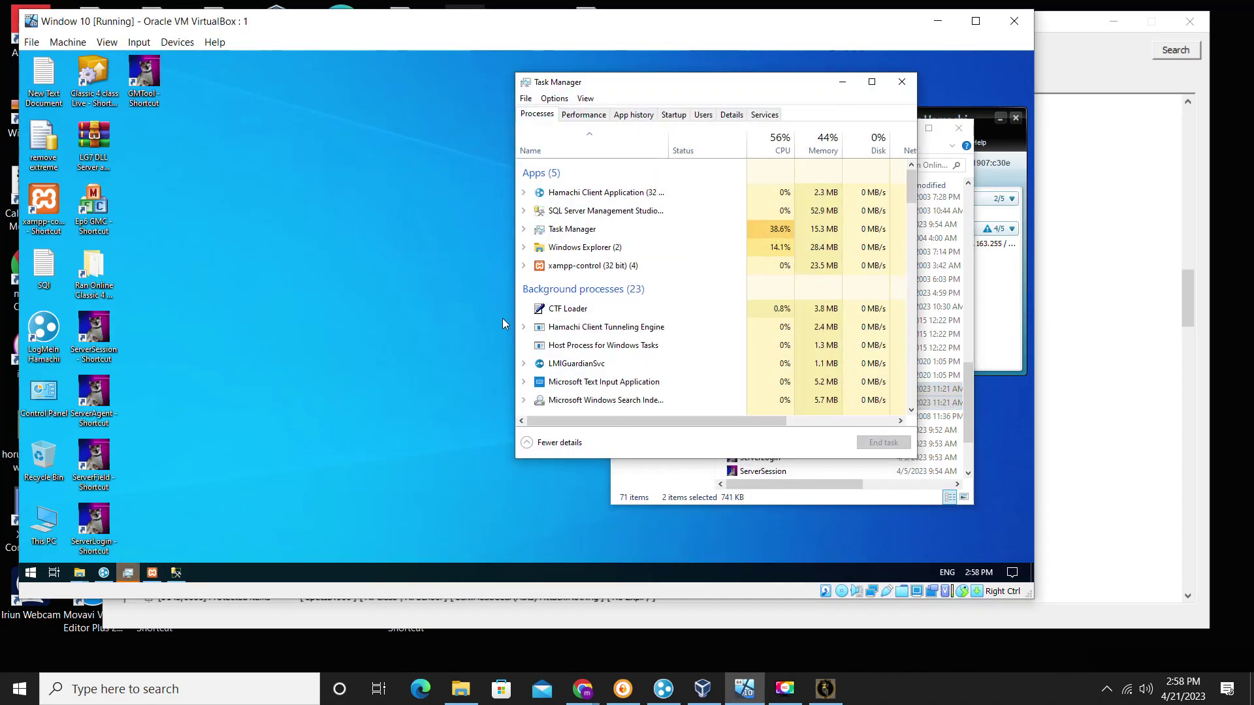
scroll(619, 338, "down", 2)
scroll(619, 338, "down", 2)
left_click(600, 279)
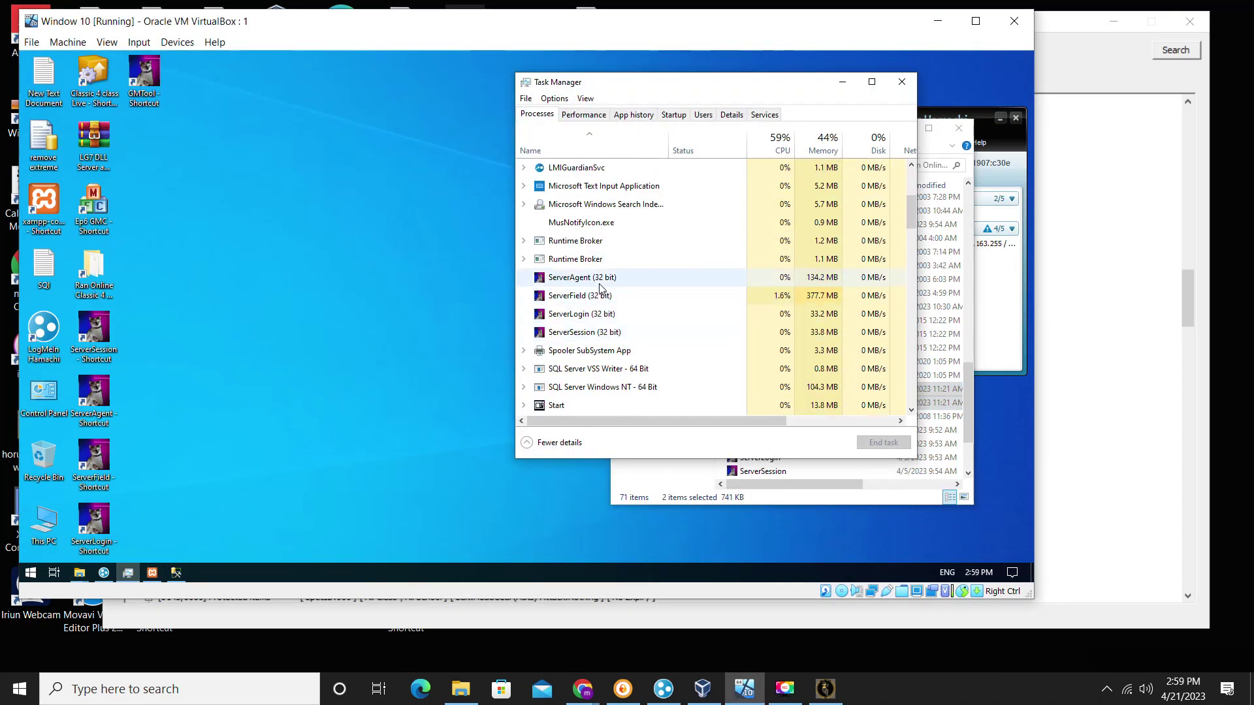
left_click(879, 443)
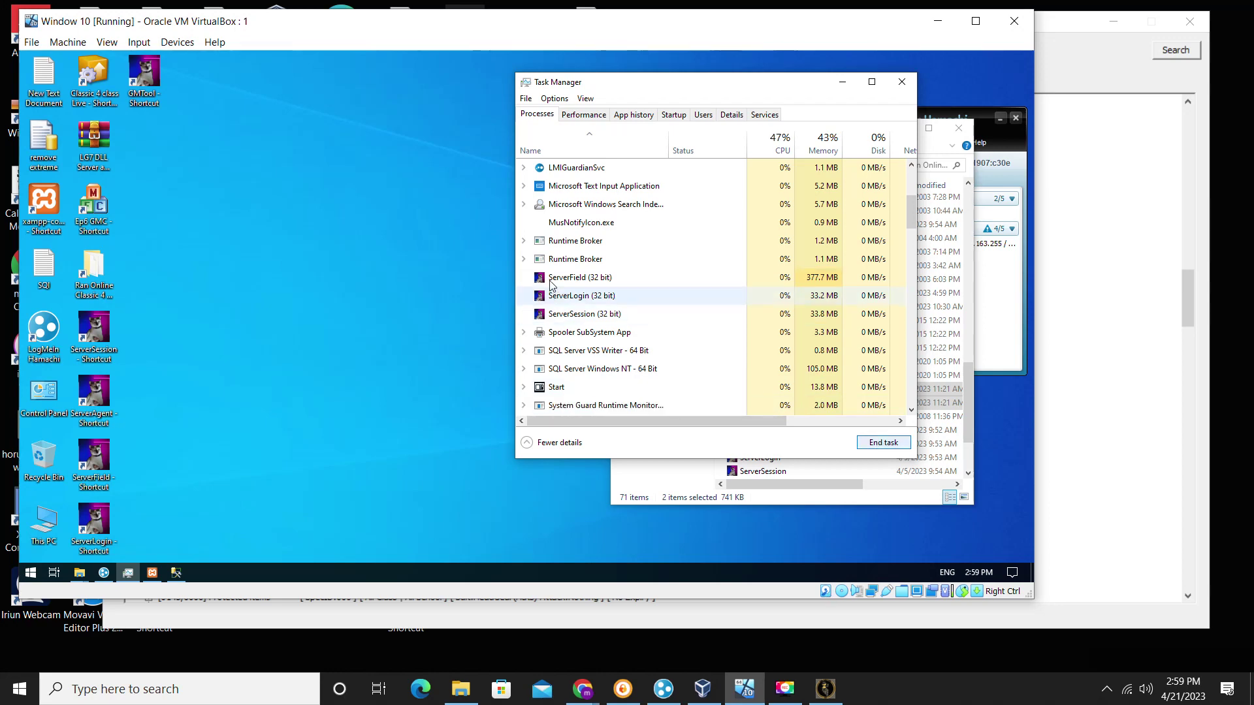
left_click(881, 442)
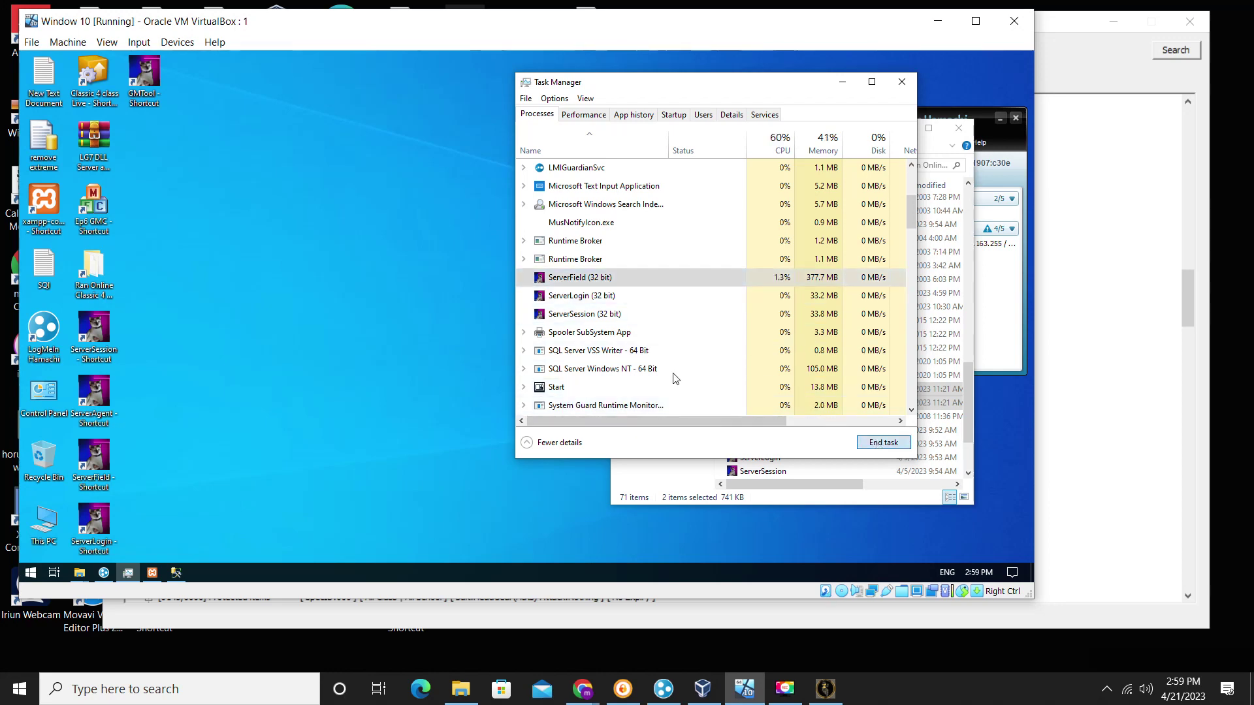
left_click(563, 281)
left_click(883, 443)
left_click(574, 277)
left_click(883, 443)
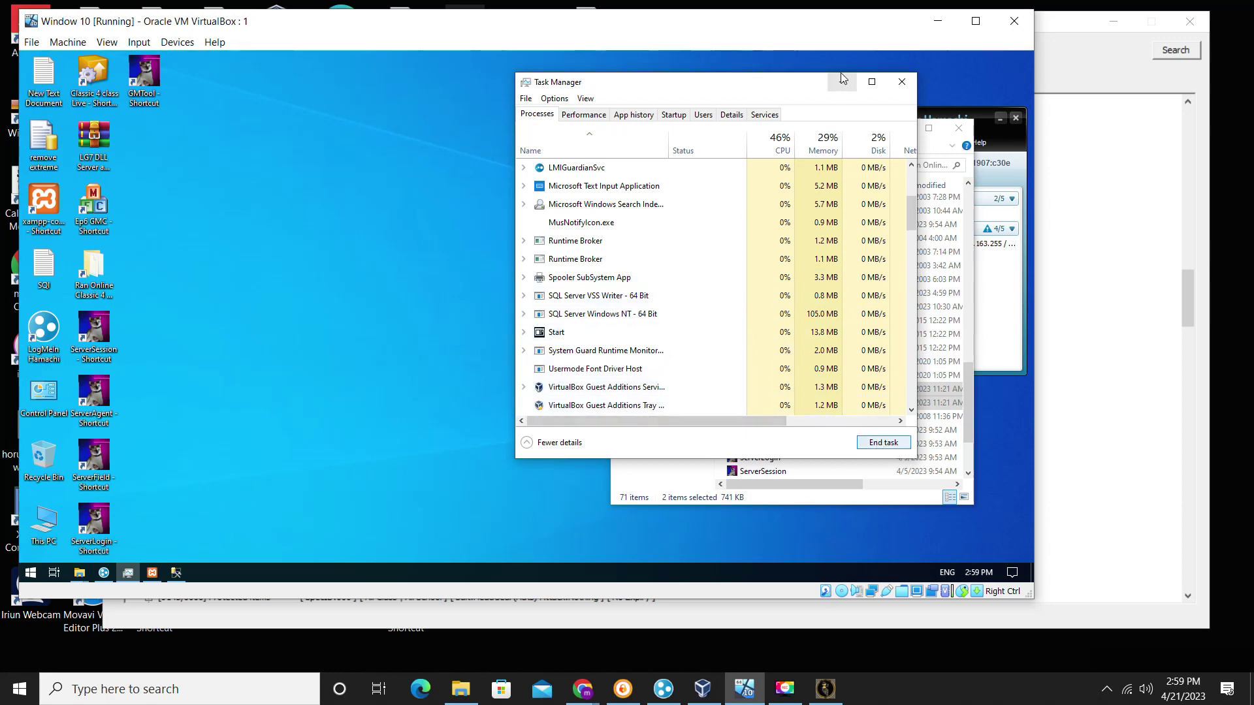
left_click(843, 79)
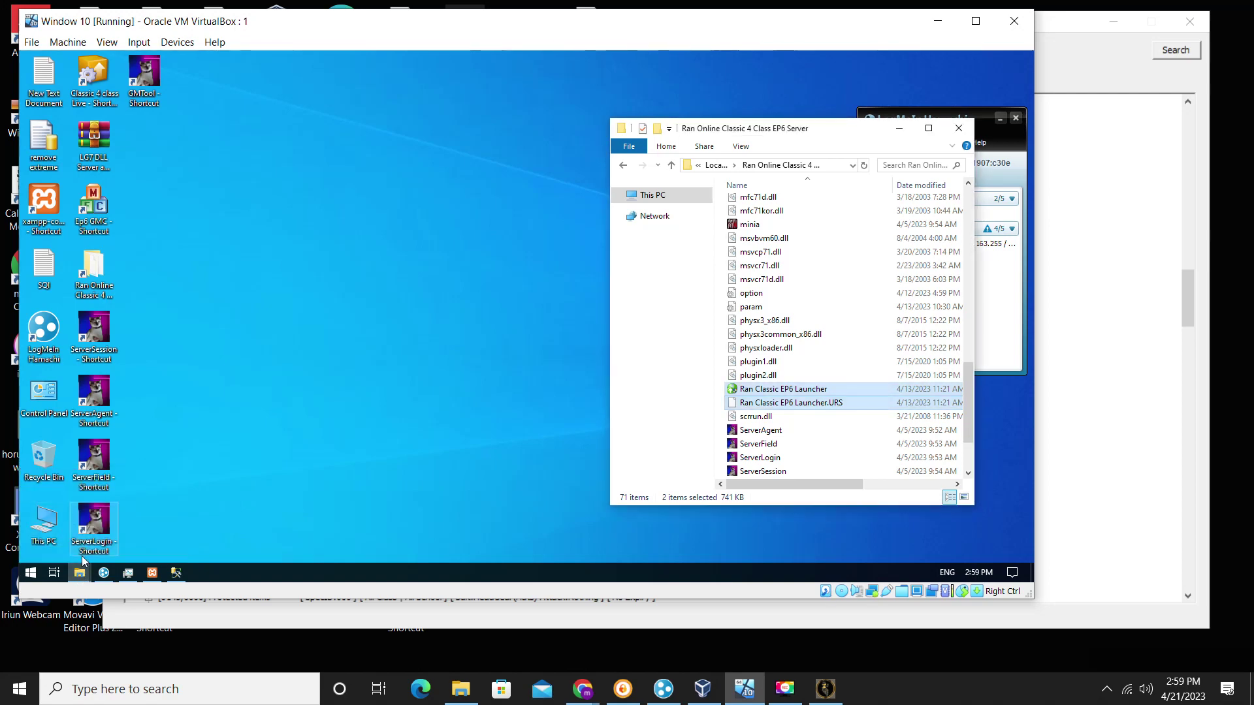
Open the data\glogic folder of the Ran Online Classic 4 Class EP6 Client
mouse_move(79, 573)
left_click(177, 516)
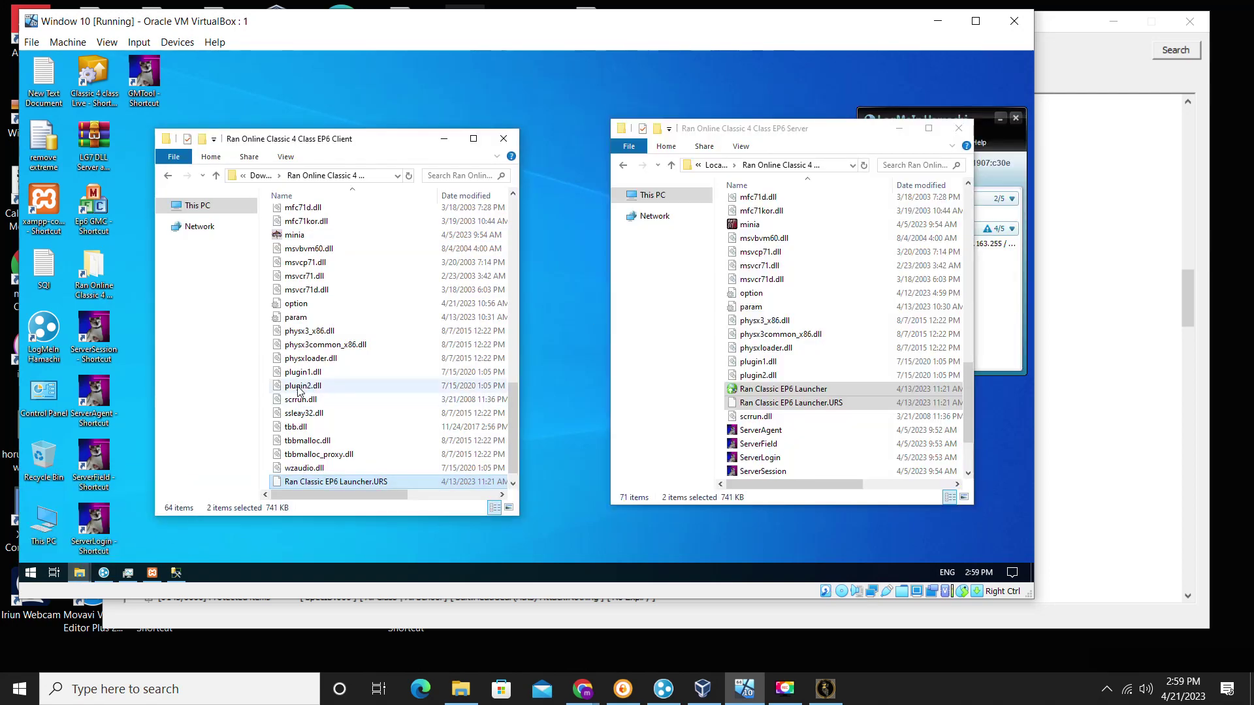
scroll(304, 327, "up", 15)
double_click(306, 230)
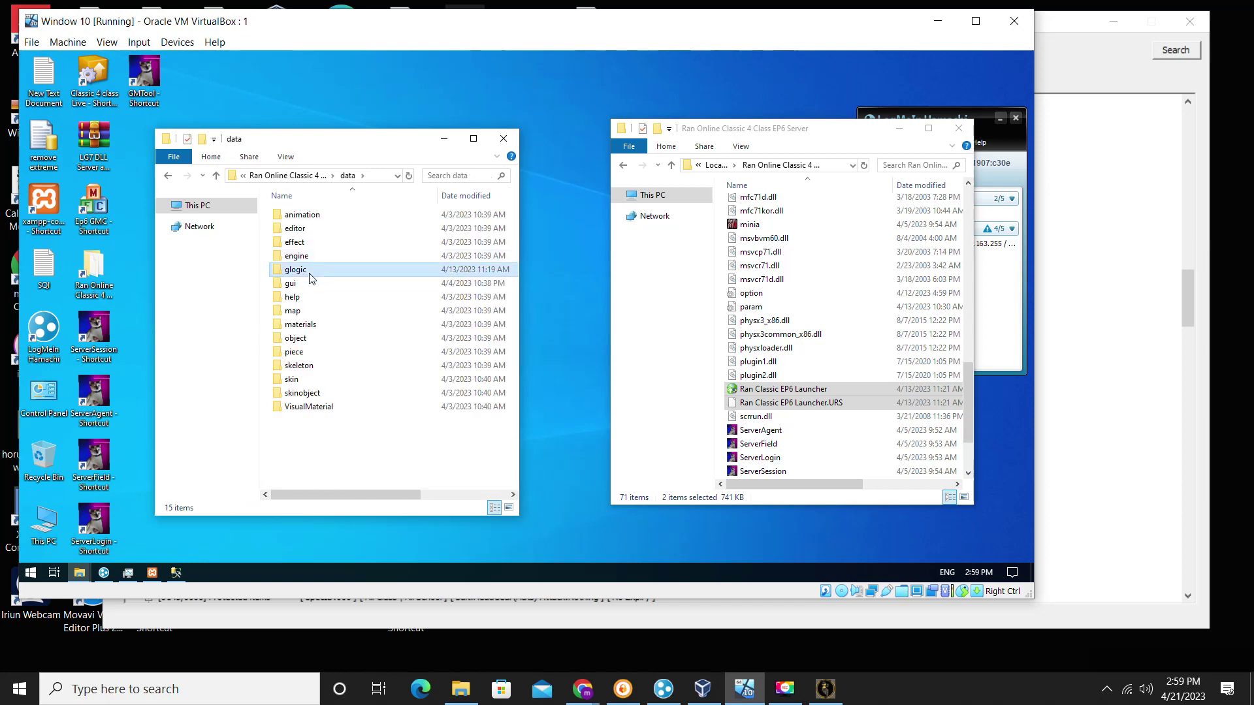
double_click(311, 278)
Copy item.isf and itemstrtable from the client's glogic folder into the server's data\glogic folder, replacing the existing files
left_click(314, 340)
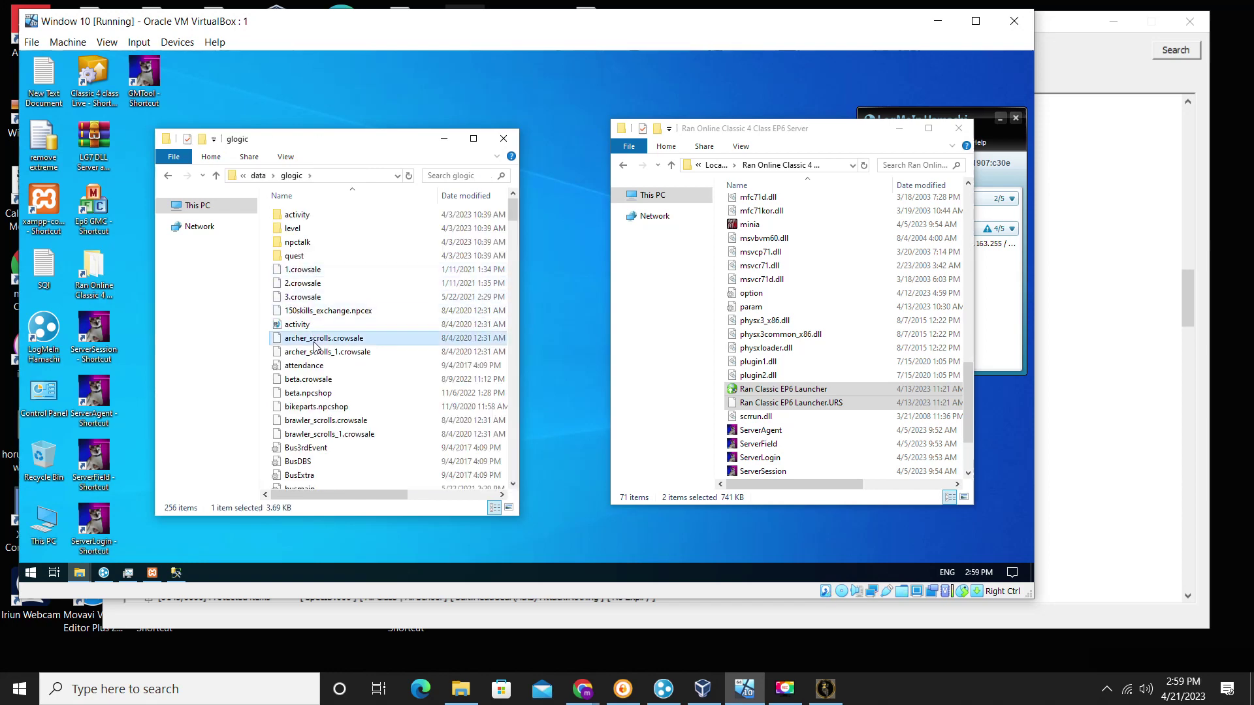
type("item")
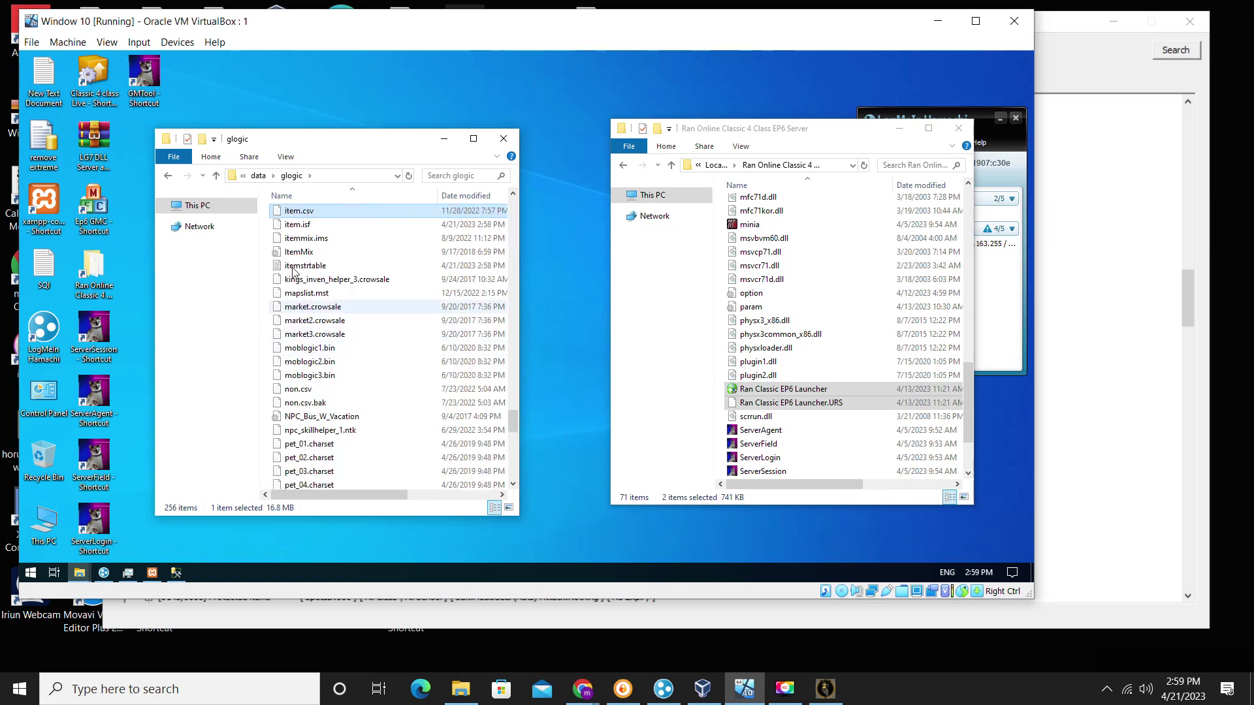
left_click(294, 226)
left_click(301, 266, "ctrl")
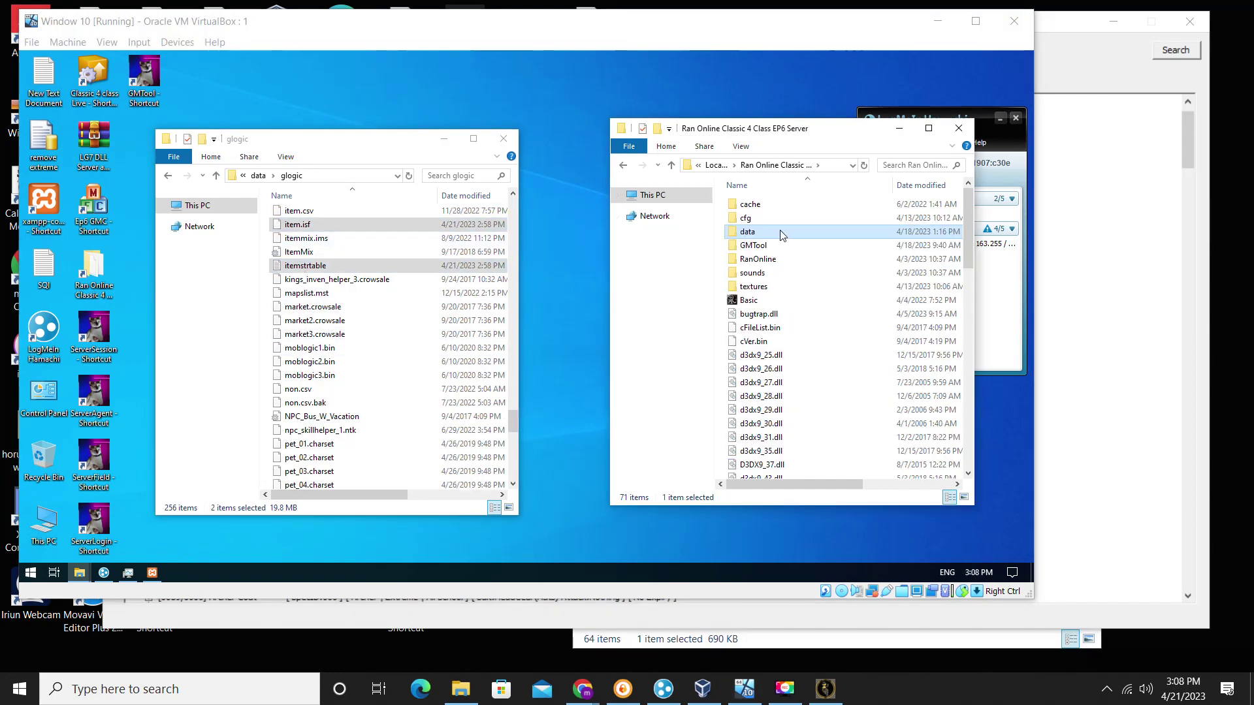
double_click(781, 233)
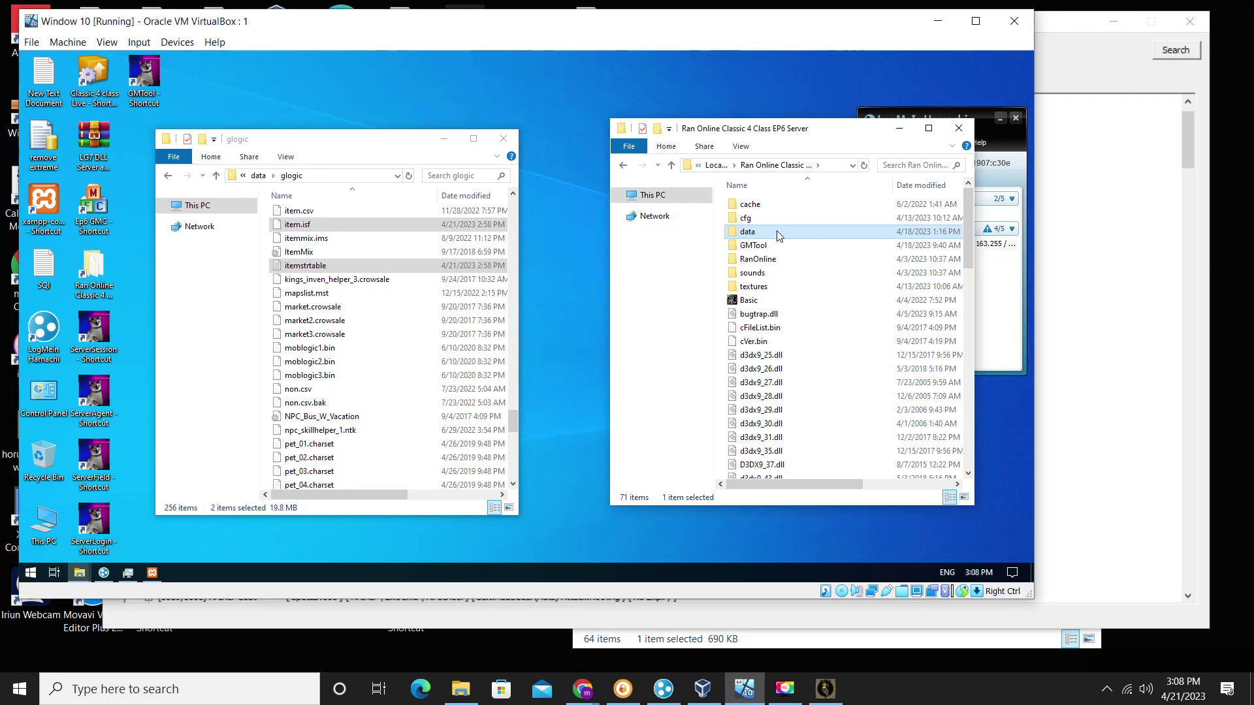
right_click(333, 228)
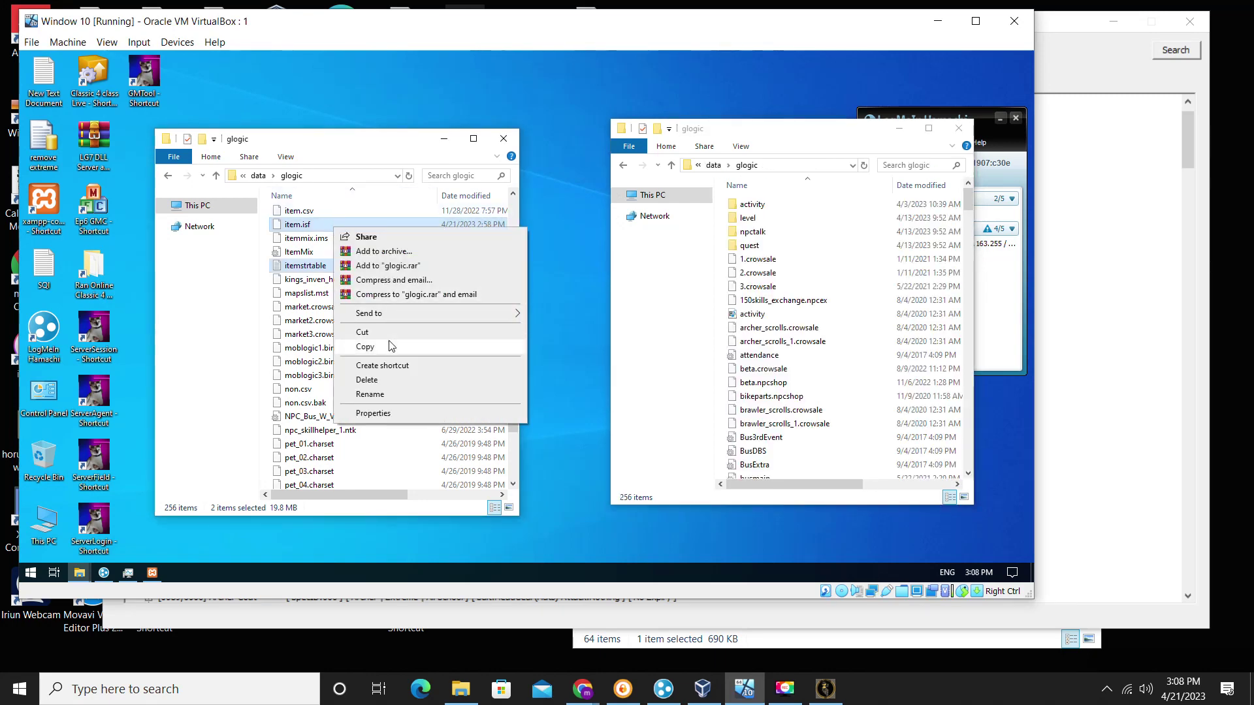
left_click(390, 347)
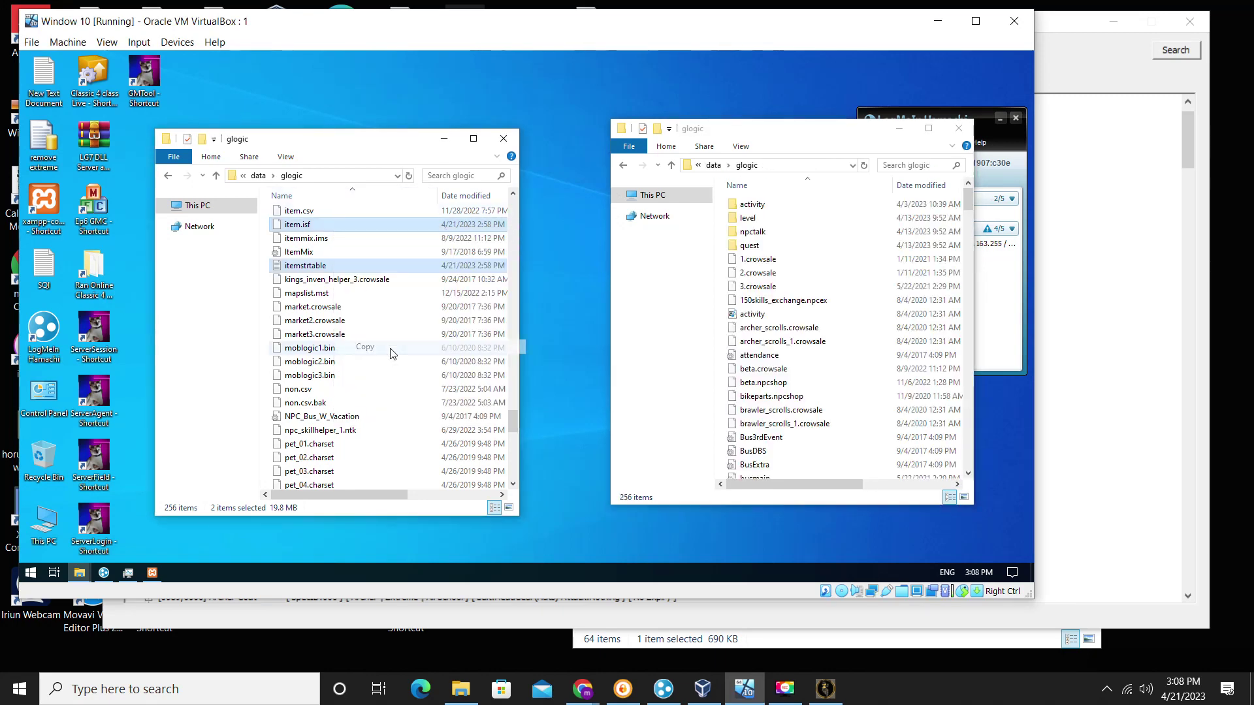
right_click(724, 348)
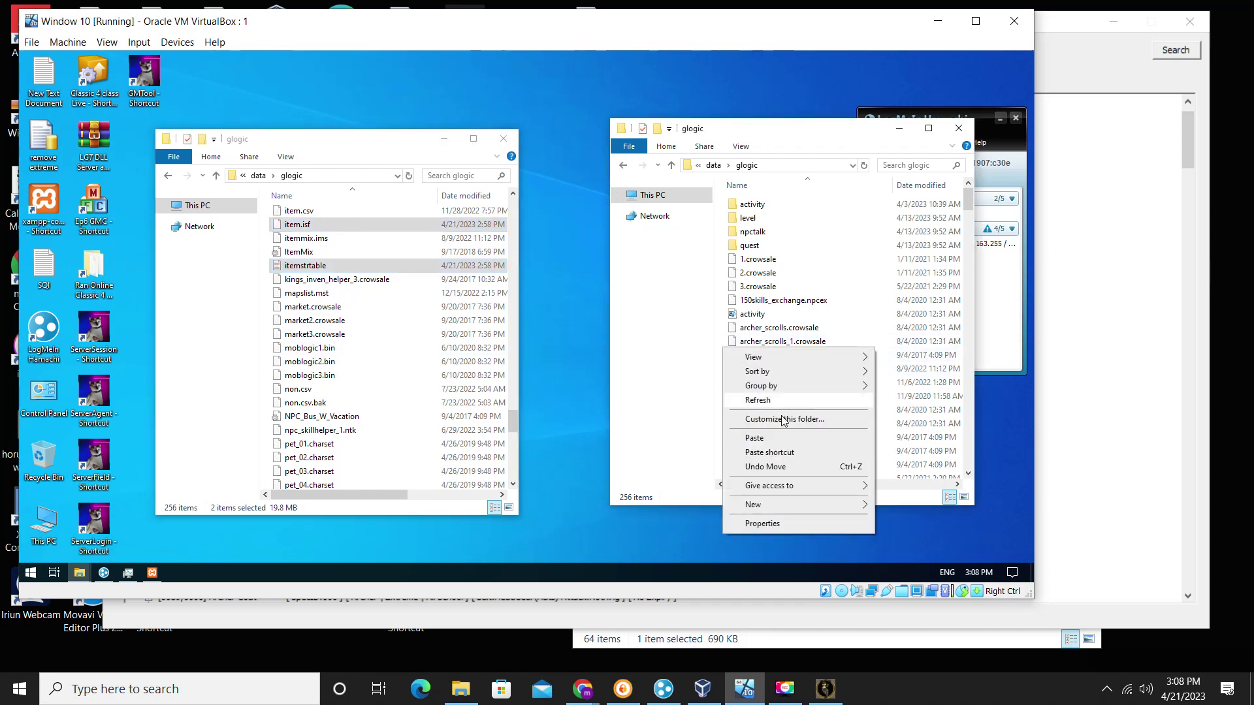
left_click(755, 439)
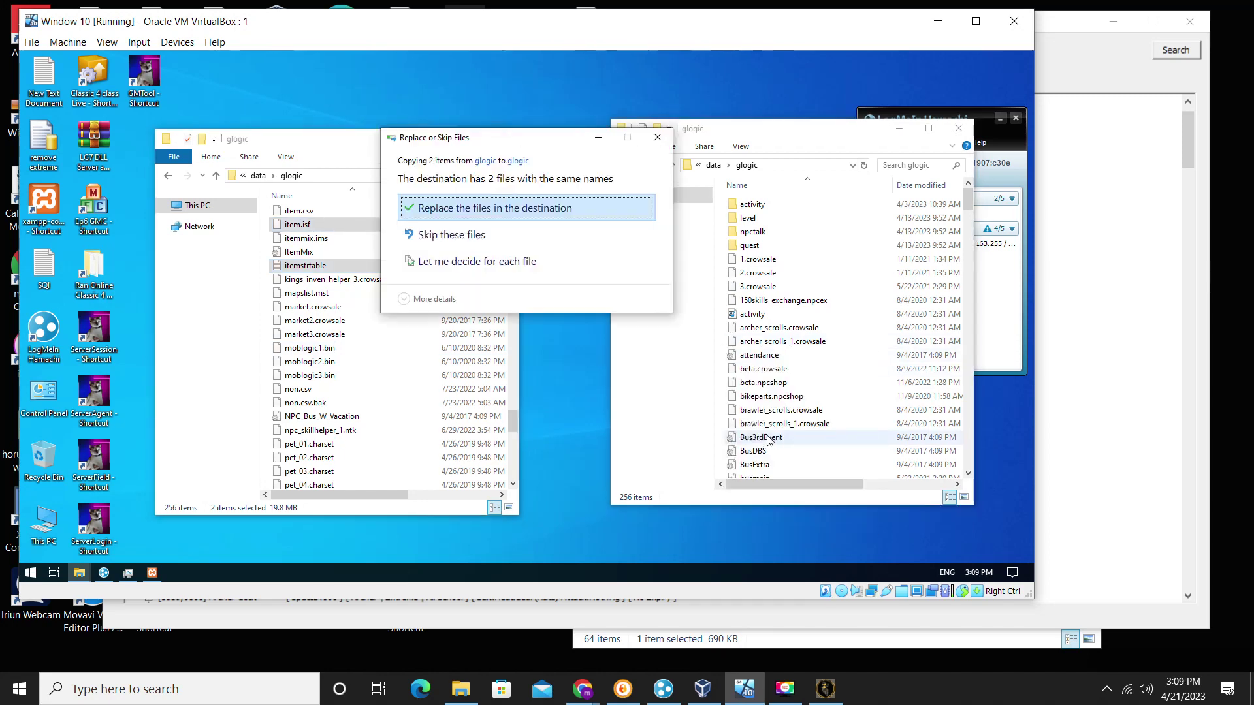
left_click(523, 211)
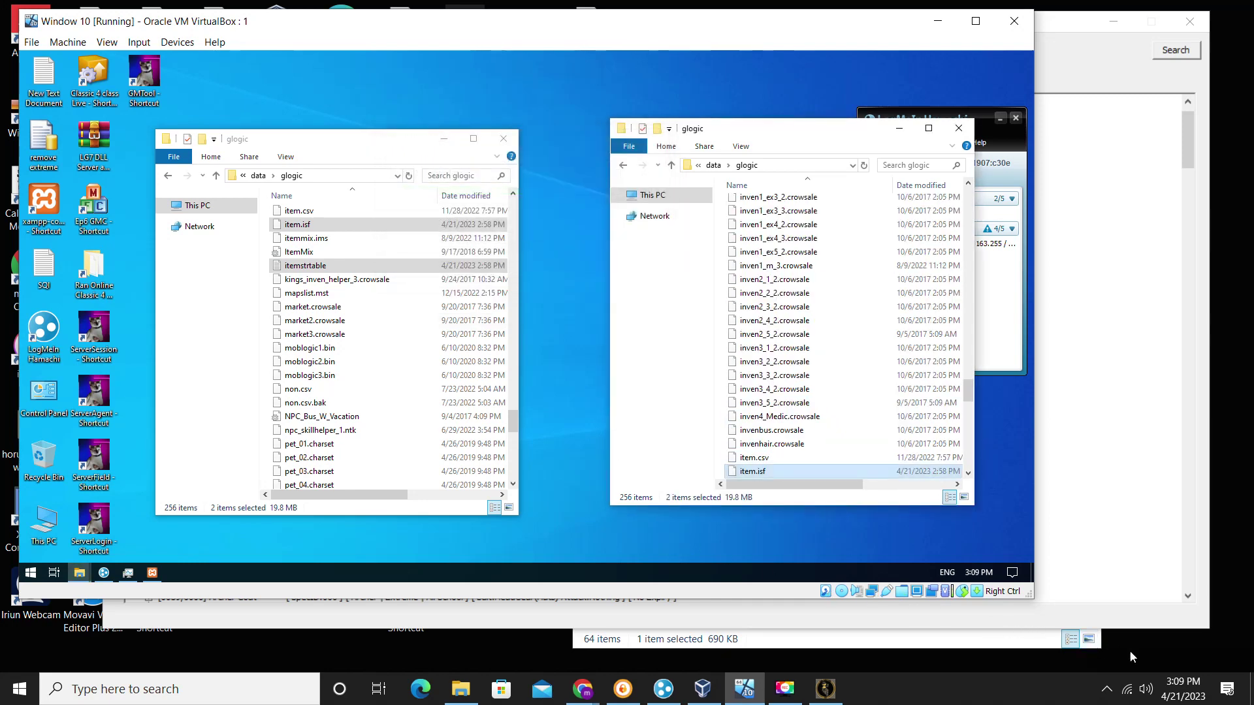
Launch SQL Server 2014 Management Studio and connect to the SQLEXPRESS database engine with the remembered SQL Server login
left_click(1120, 673)
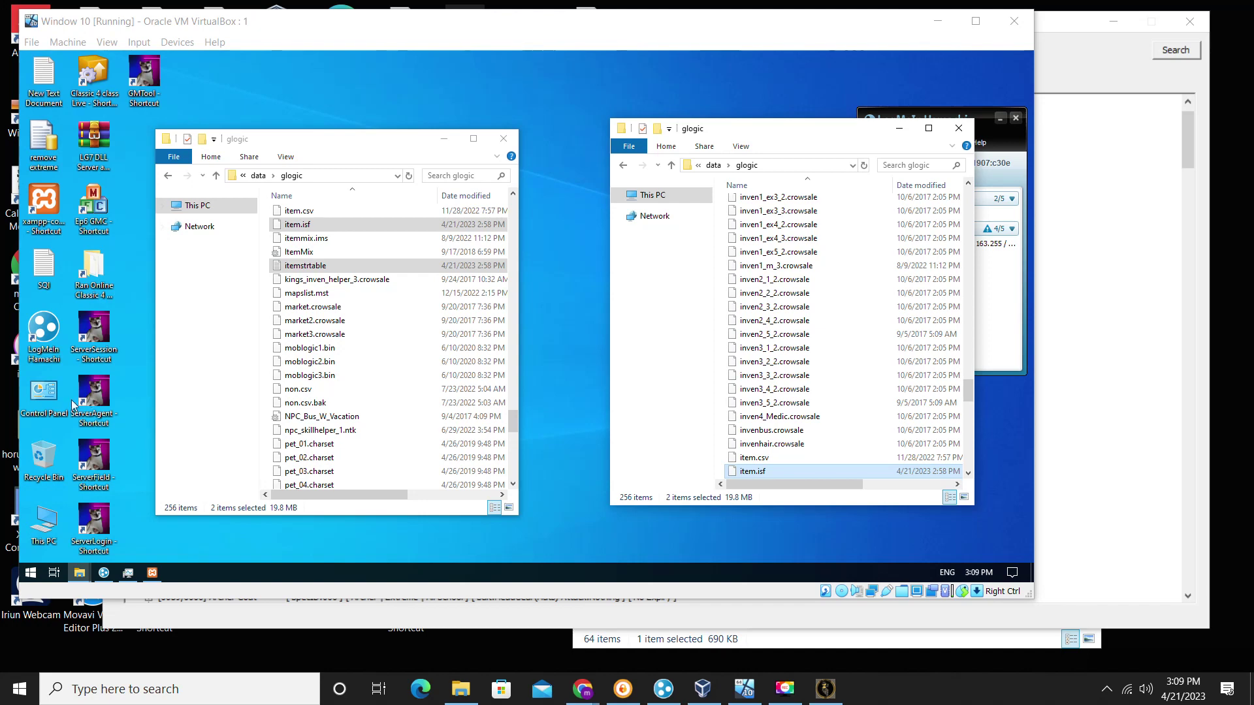
left_click(30, 572)
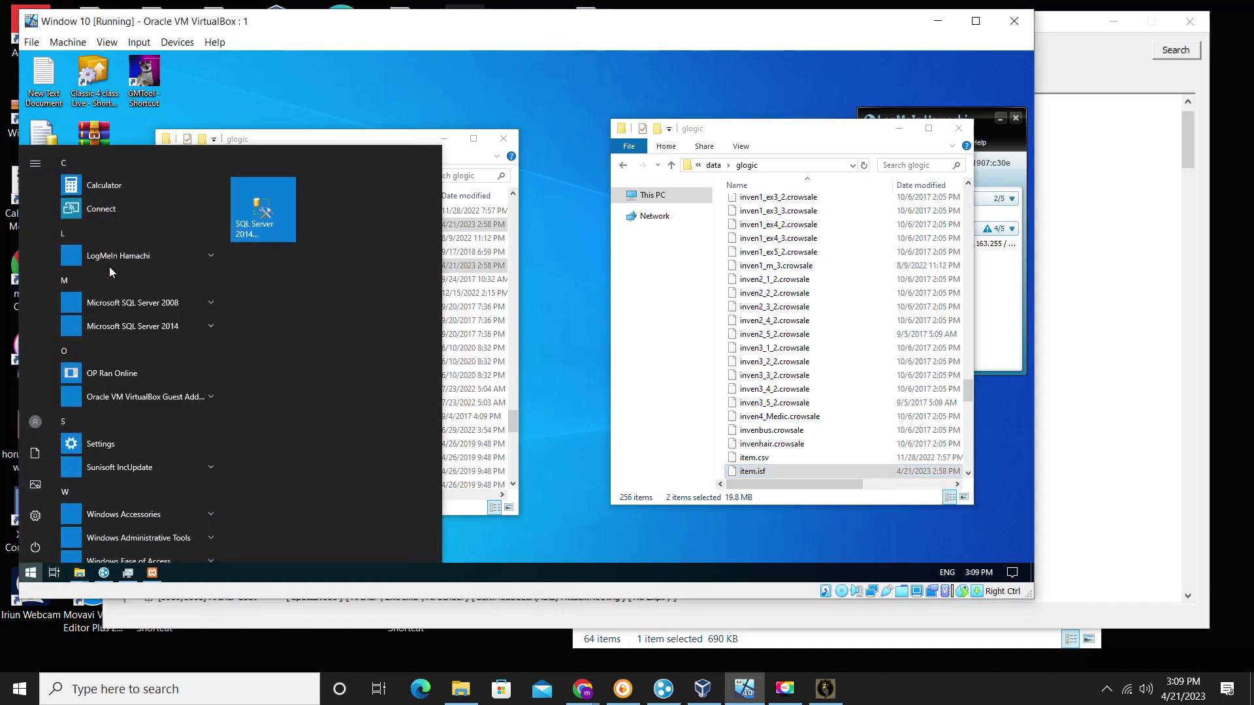
left_click(262, 211)
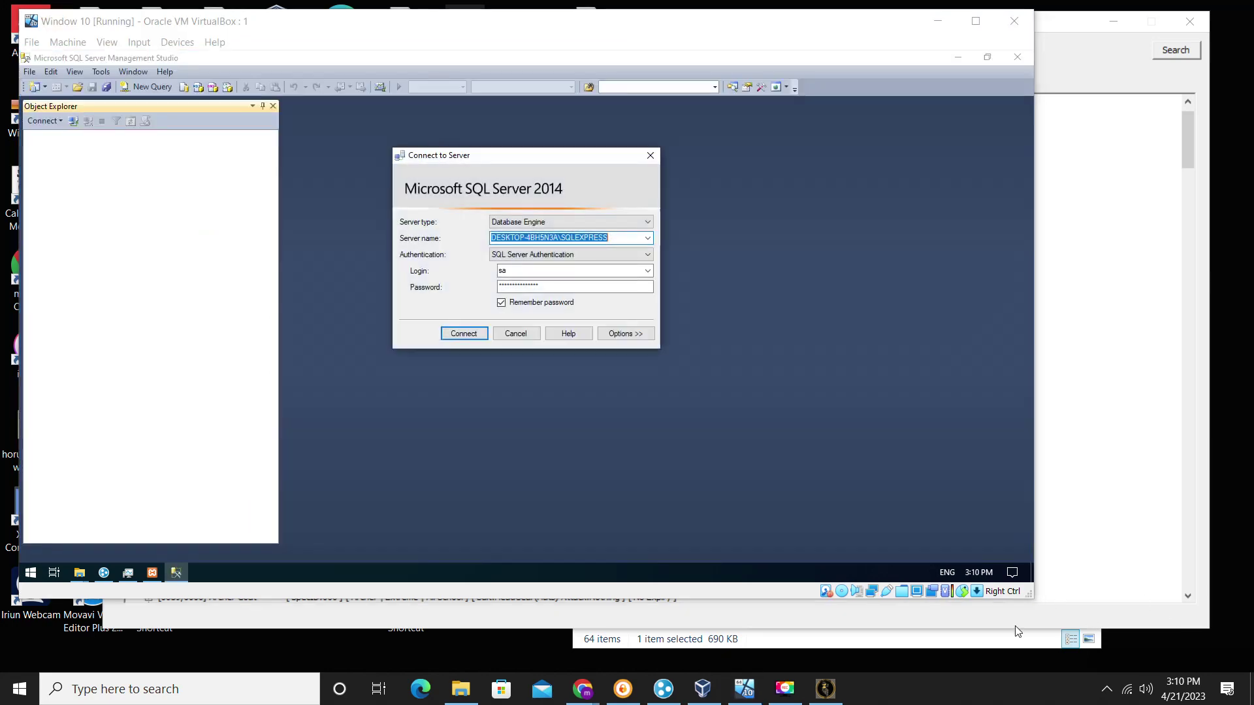
left_click(469, 341)
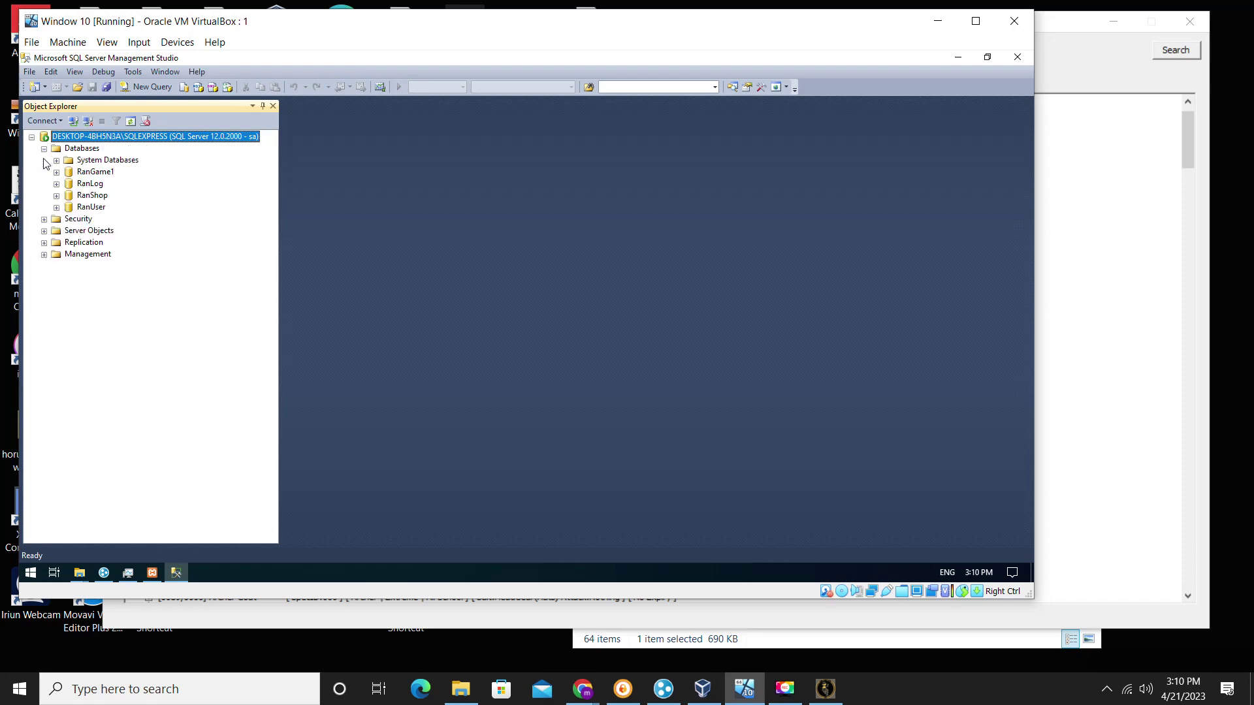
Open the top 200 rows of the RanShop table dbo.ShopItemMap for editing
left_click(57, 197)
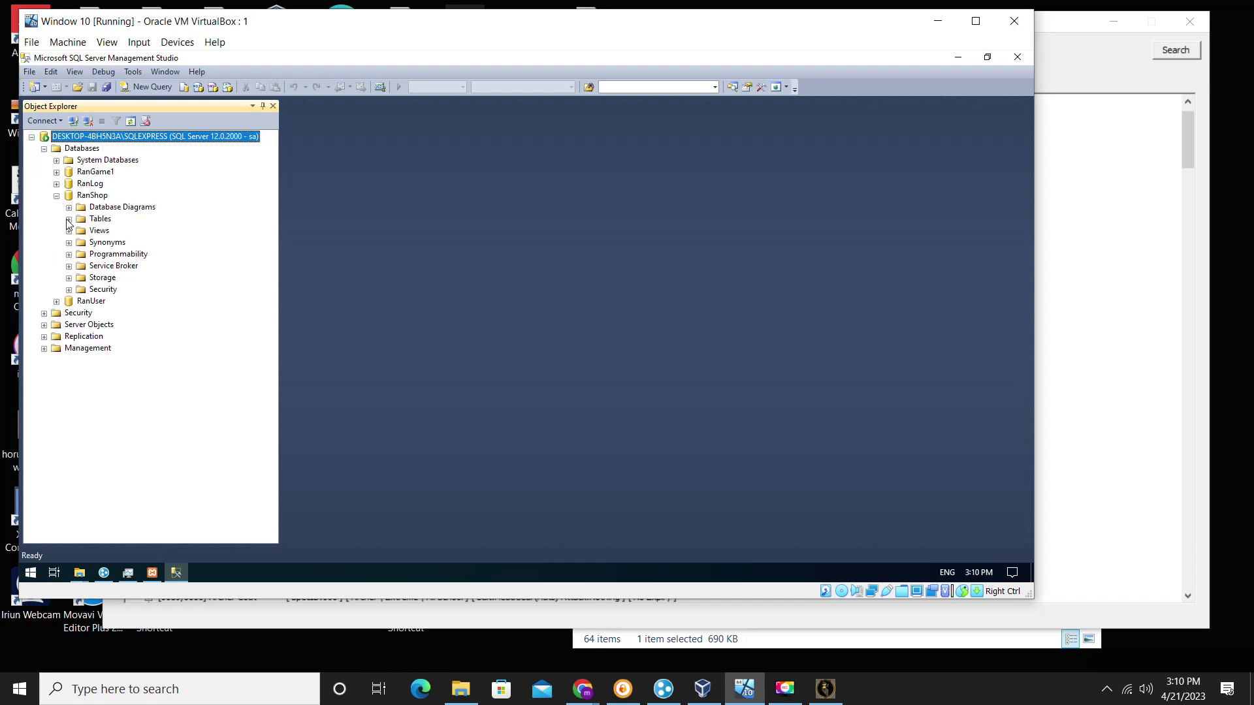
left_click(69, 220)
right_click(128, 304)
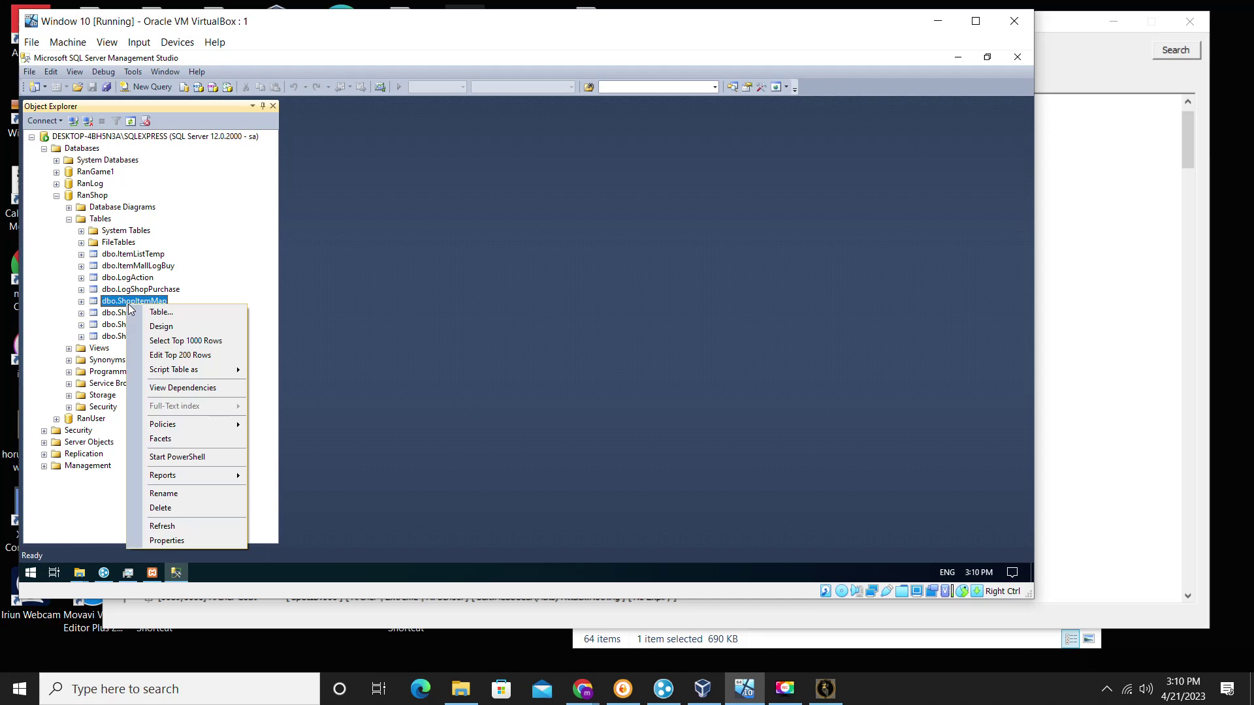
left_click(182, 356)
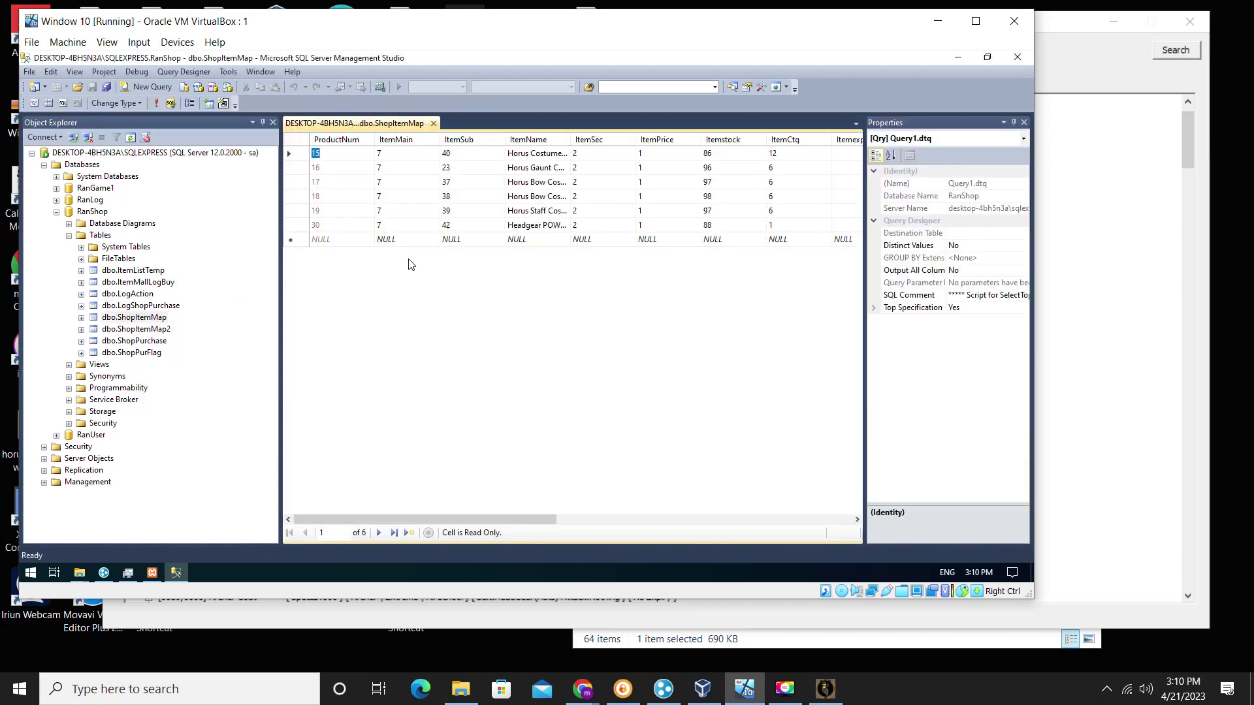
Add a row to ShopItemMap with ItemMain 131, ItemSub 1 and ItemName "Aura Costume [7D]"
type("13")
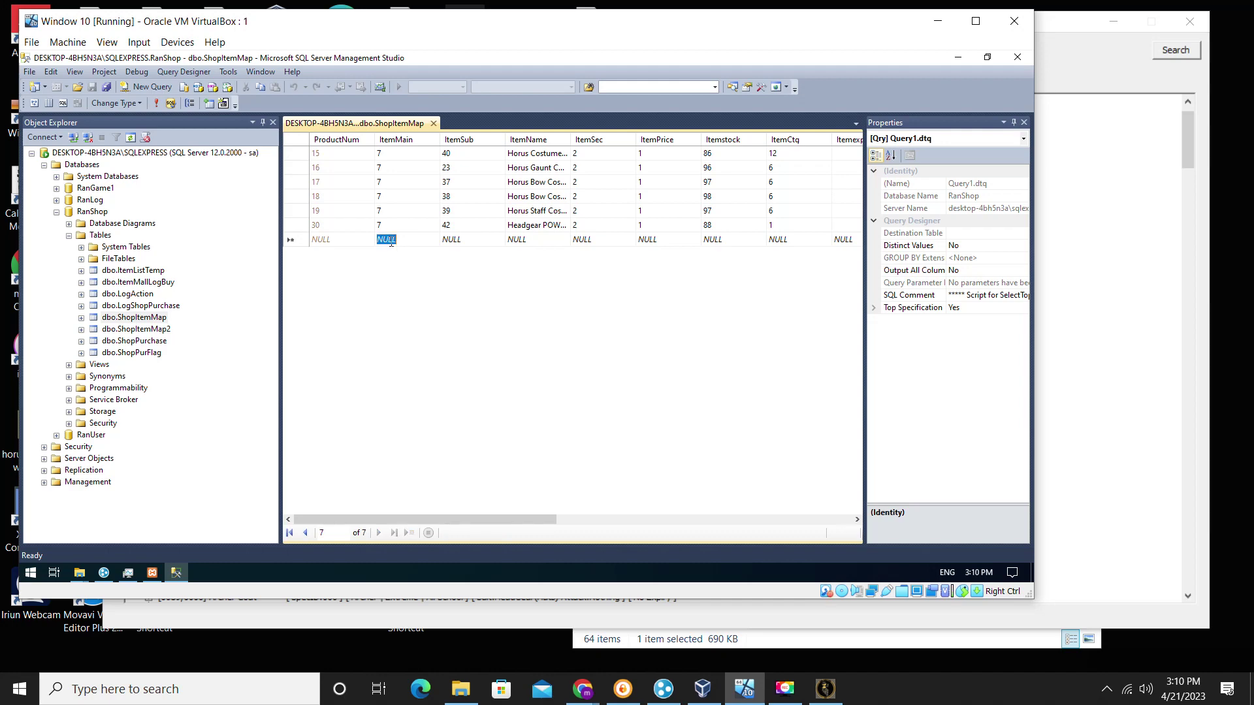
type("1")
left_click(451, 243)
type("1")
left_click(518, 243)
type("A")
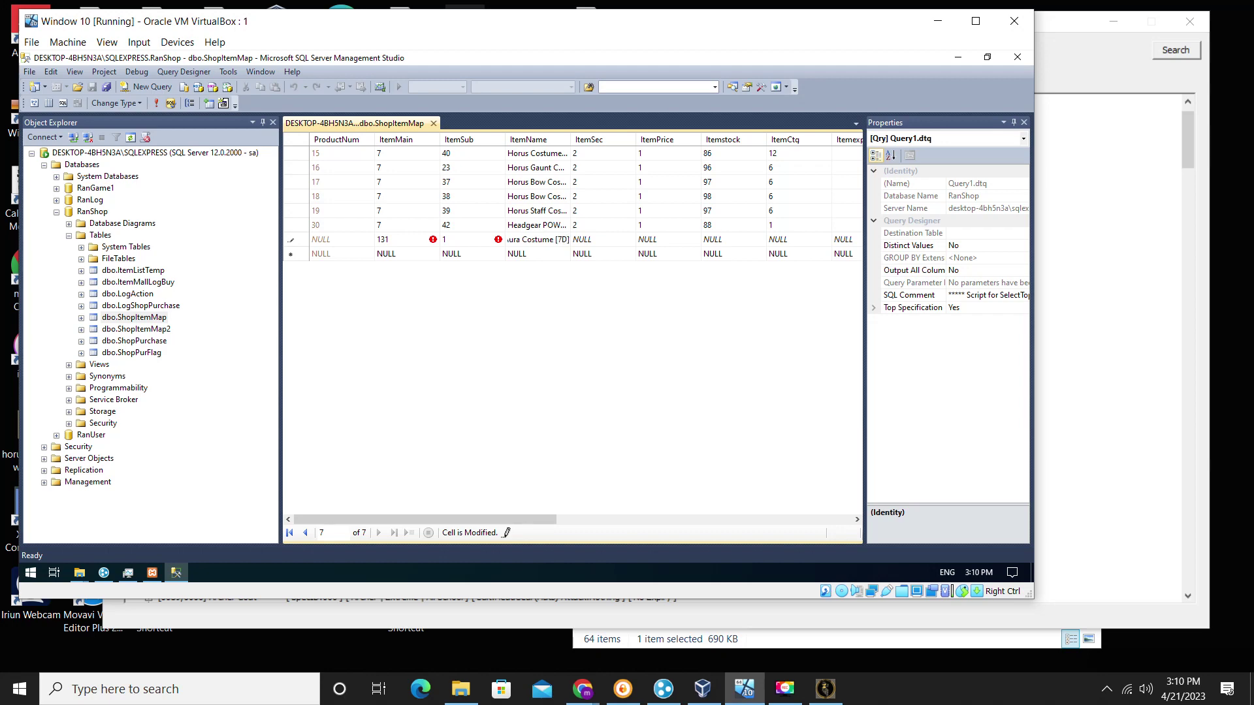
Complete the Aura Costume row with ItemSec 2, ItemPrice 1, Itemstock 100 and ItemCtg 1, and execute the SQL to refresh the table
left_click(586, 242)
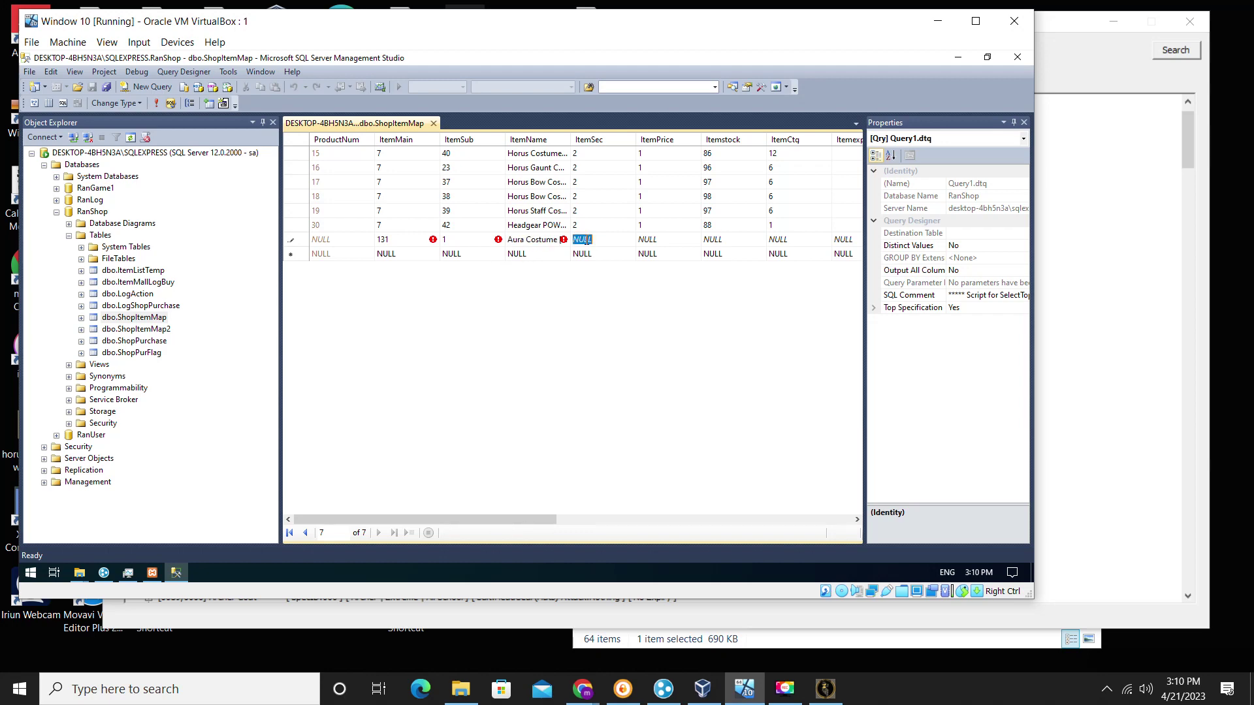
type("2")
left_click(650, 243)
type("1")
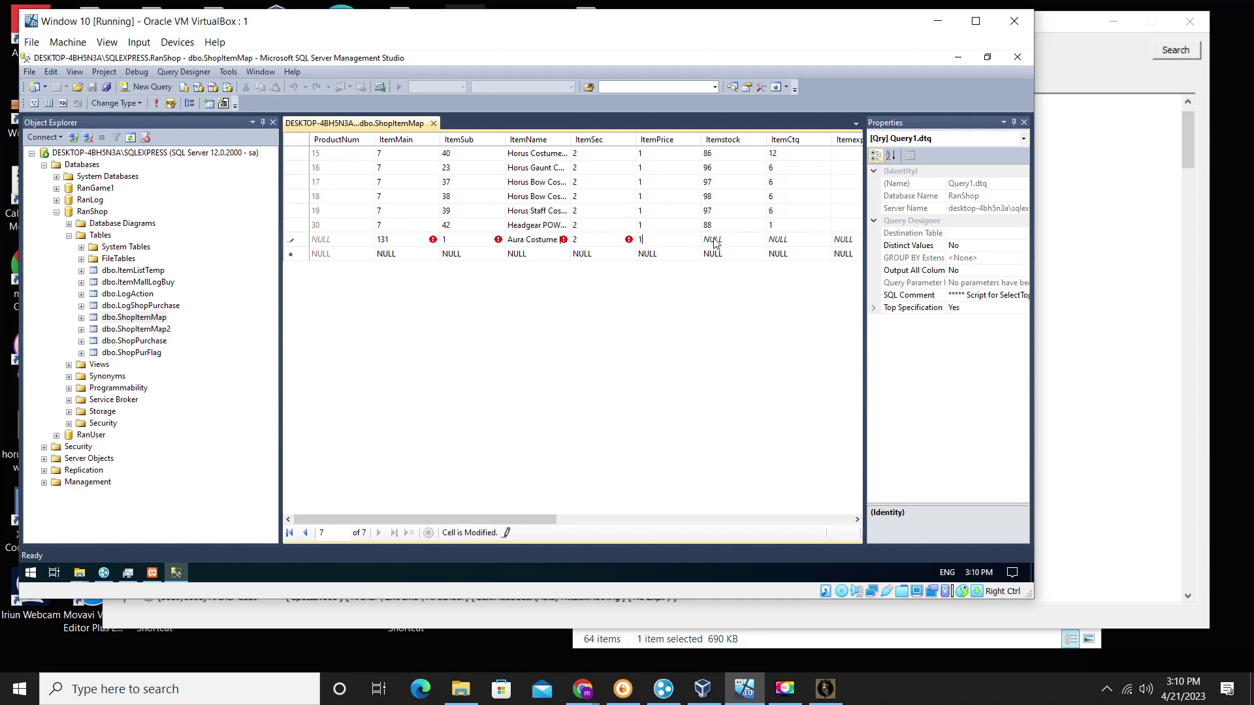
left_click(716, 243)
type("100")
left_click(779, 243)
type("1")
right_click(295, 261)
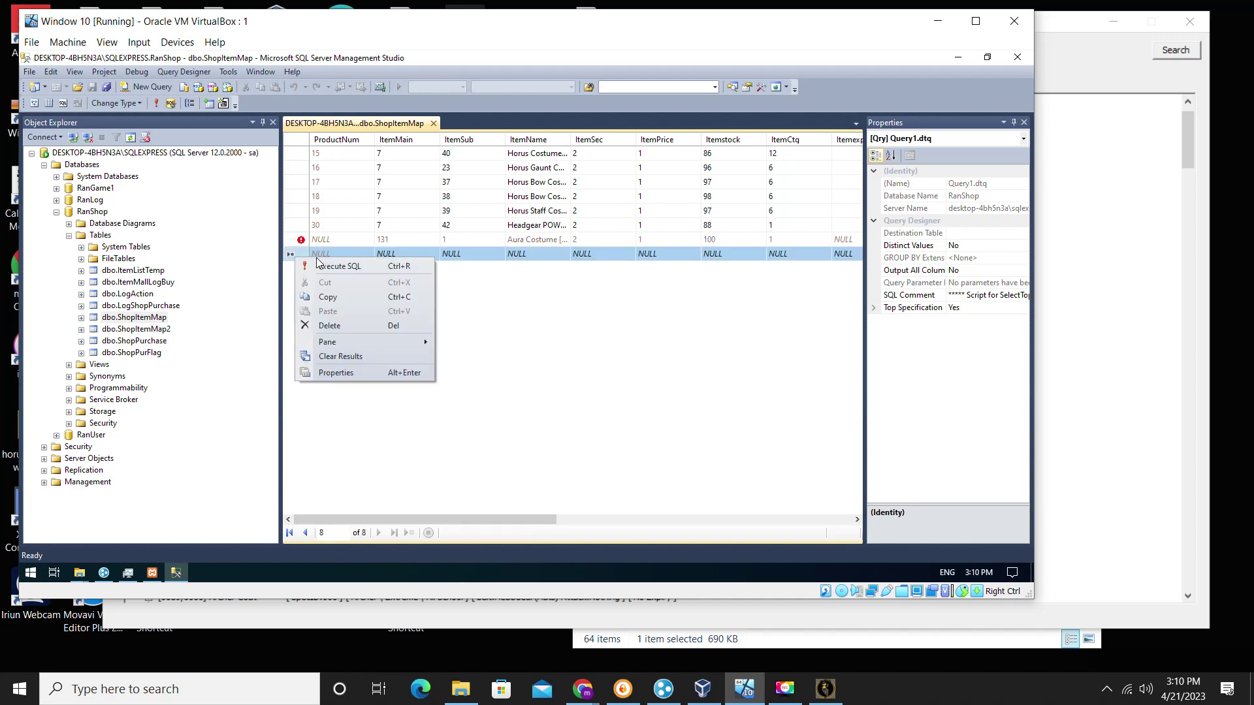
left_click(336, 268)
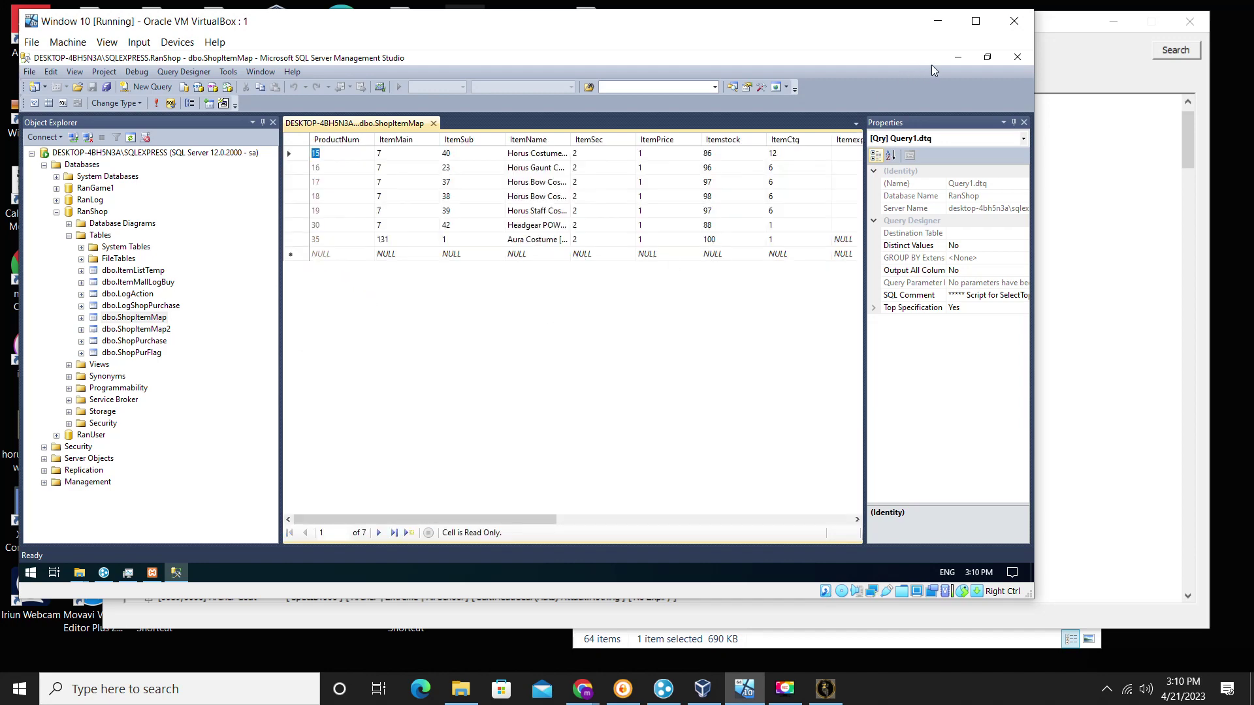
left_click(959, 57)
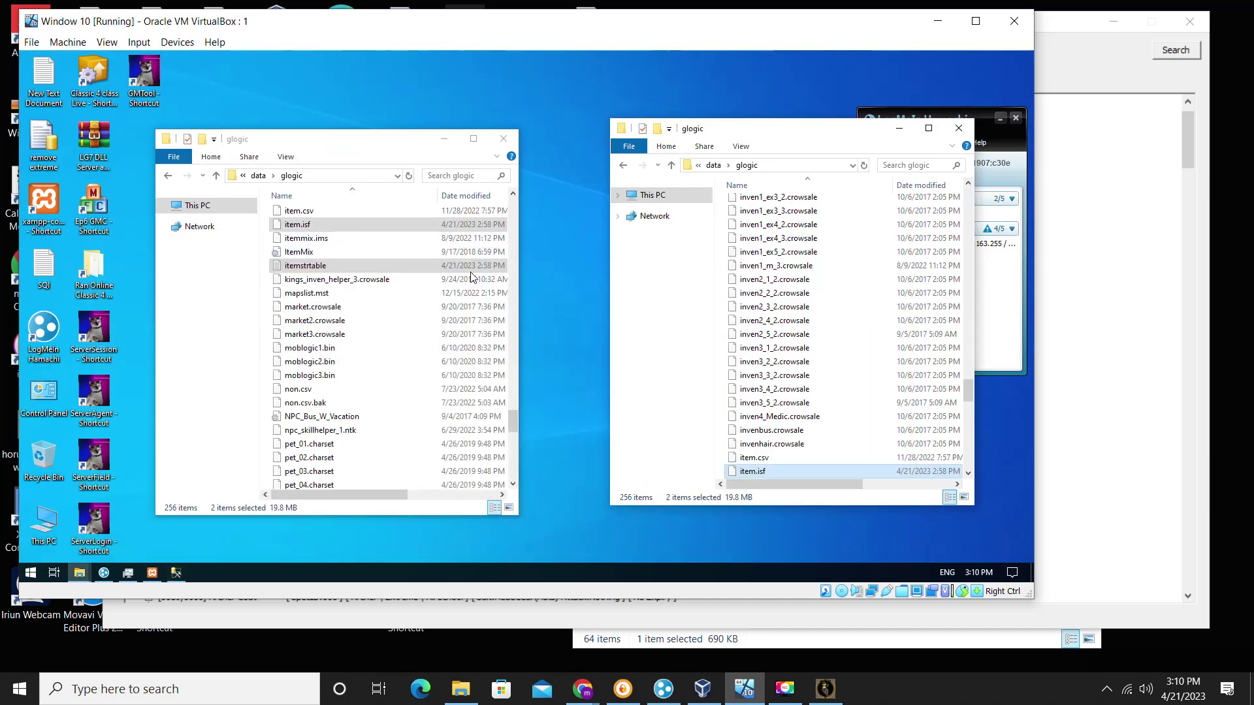
Launch ServerSession from its desktop shortcut and start the session server
double_click(96, 336)
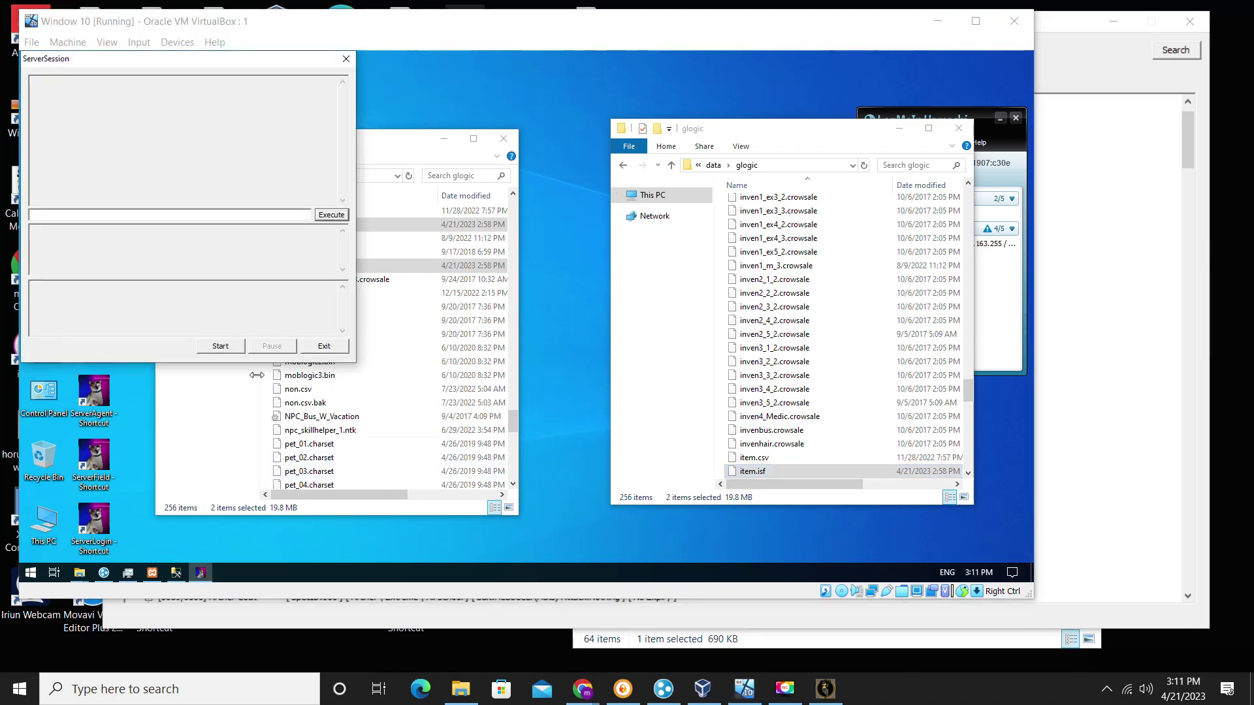
left_click(221, 345)
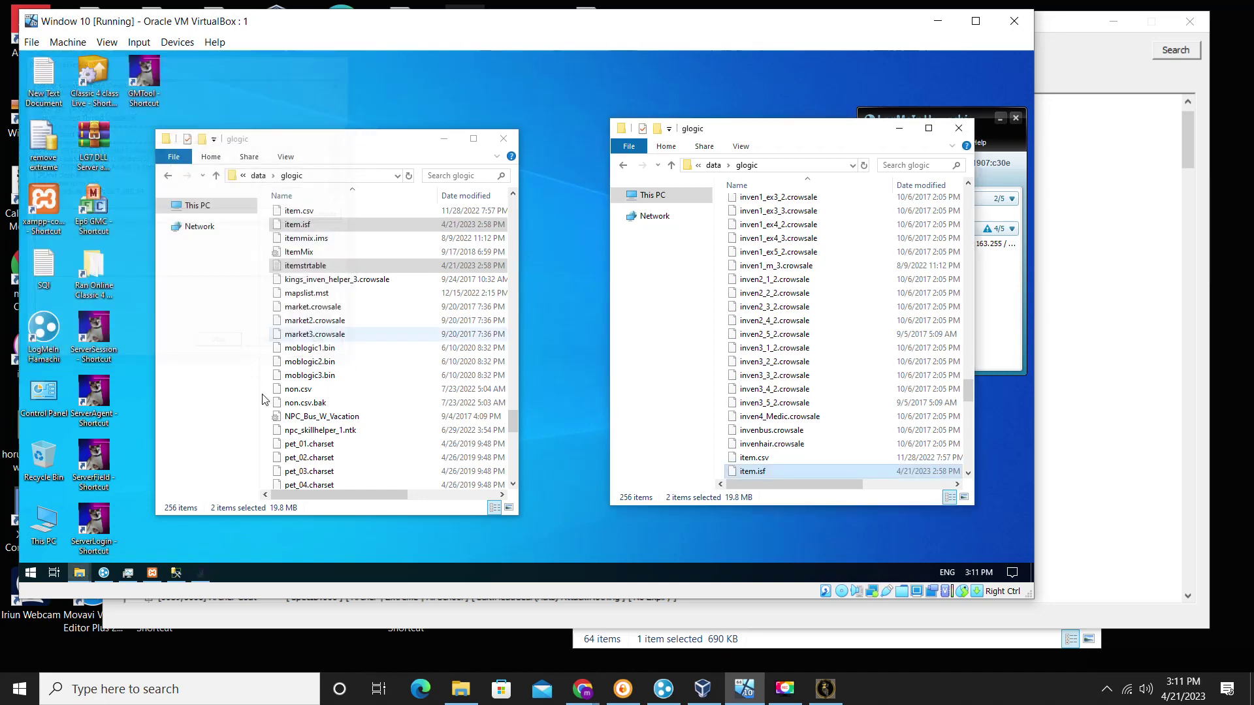
Launch ServerField from its desktop shortcut, start the field server and dismiss its window
double_click(95, 460)
left_click(221, 350)
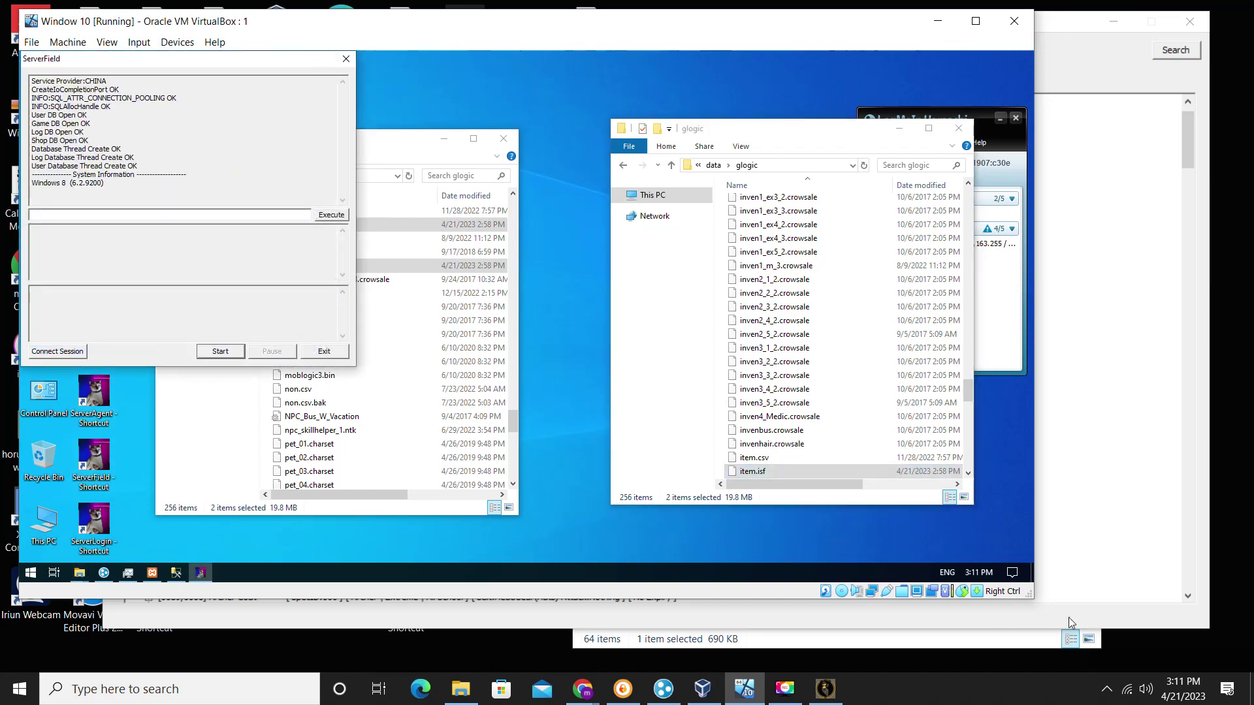
left_click(1183, 660)
left_click(346, 59)
Launch ServerAgent and ServerLogin from their desktop shortcuts, start the agent and login servers and dismiss their windows
double_click(99, 399)
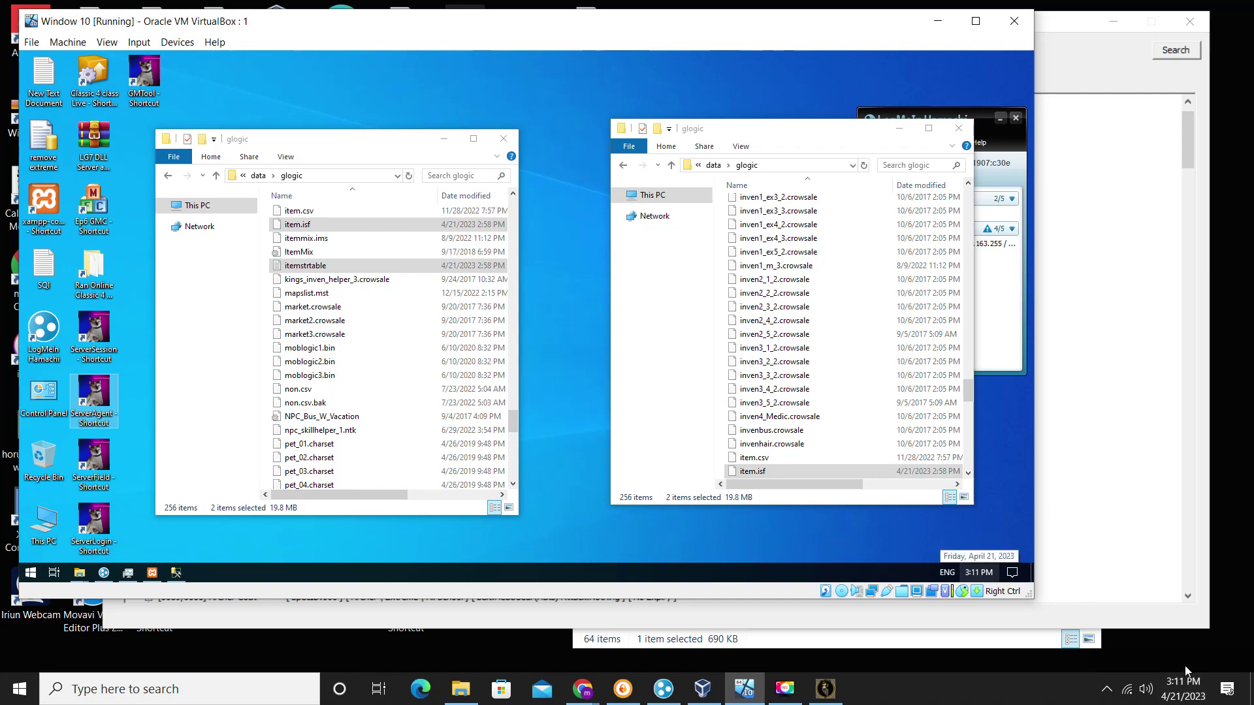
left_click(222, 358)
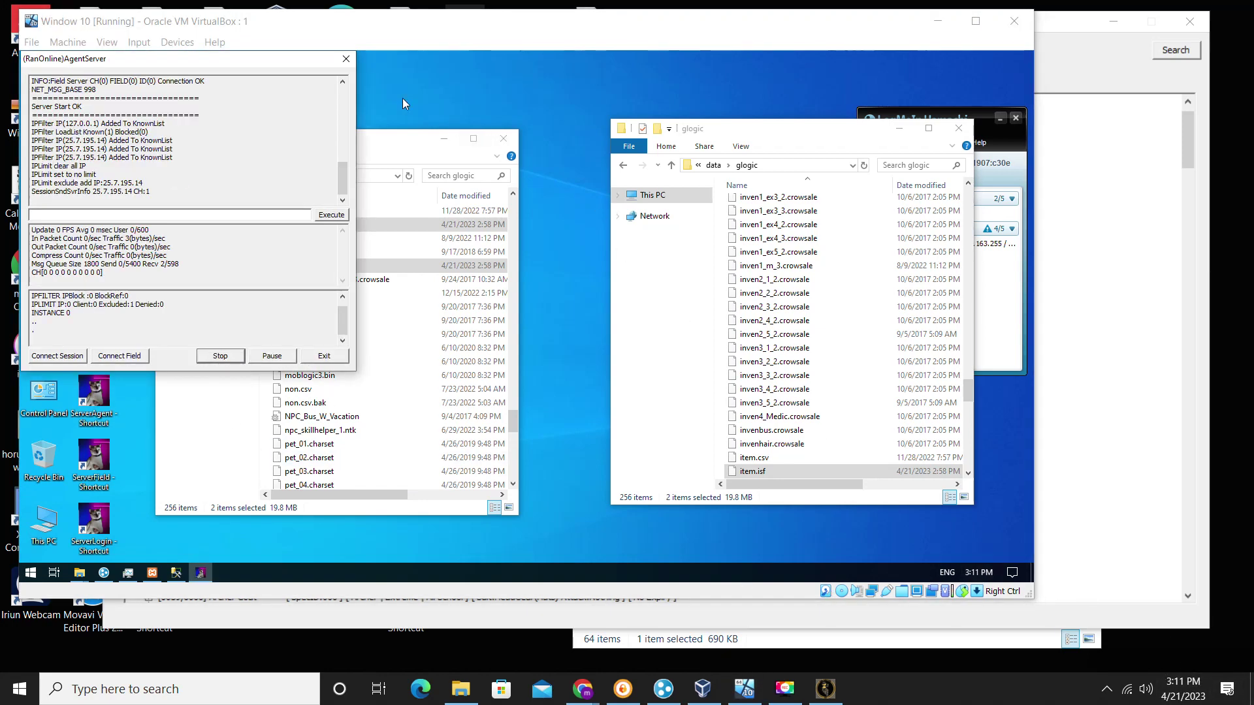
left_click(345, 60)
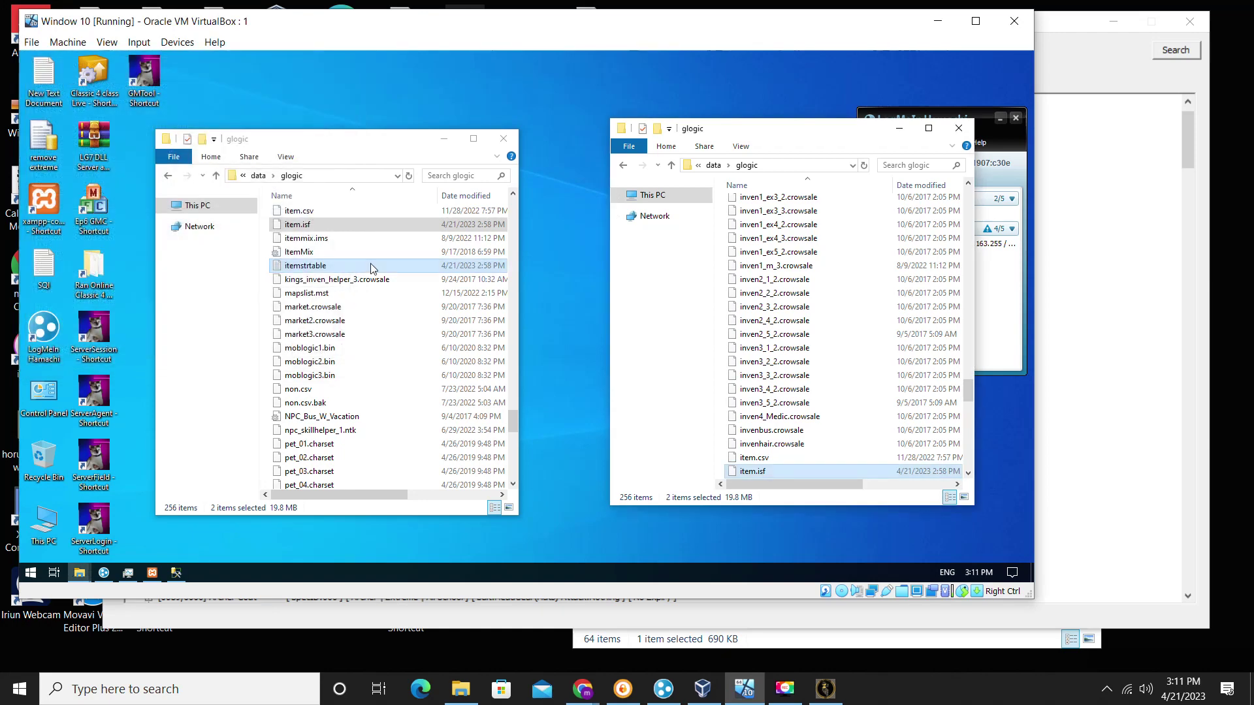
double_click(92, 511)
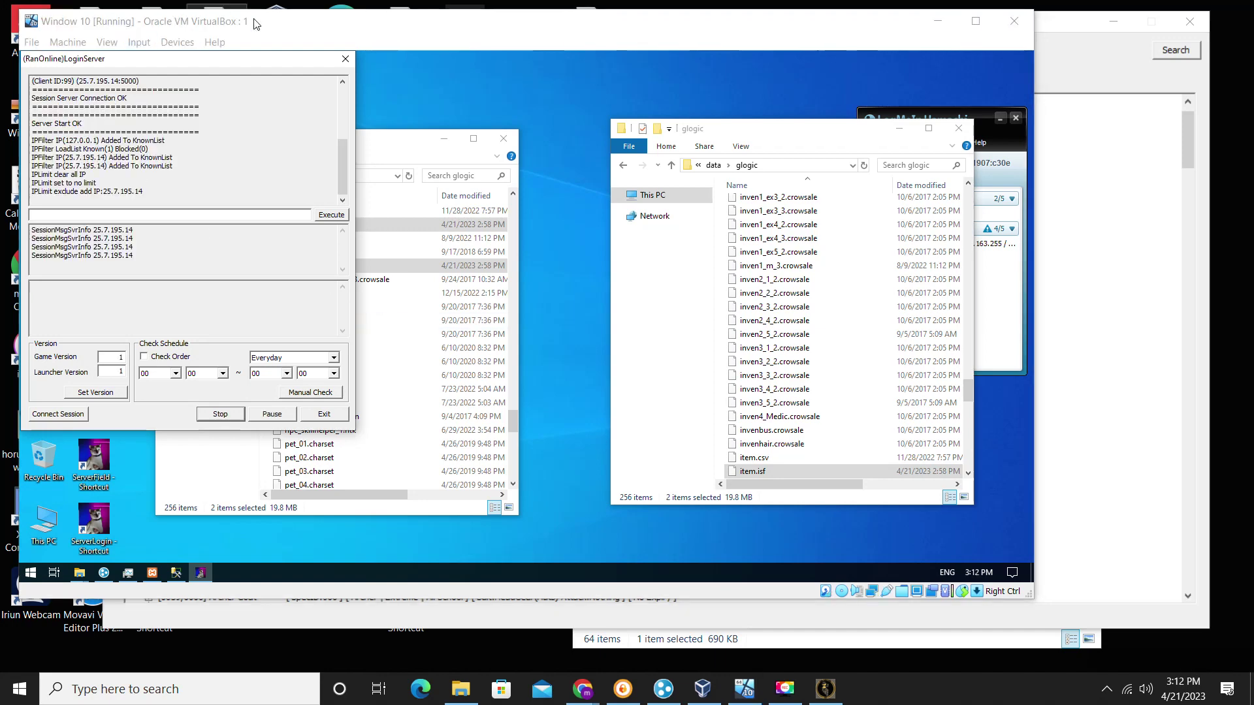
left_click(345, 59)
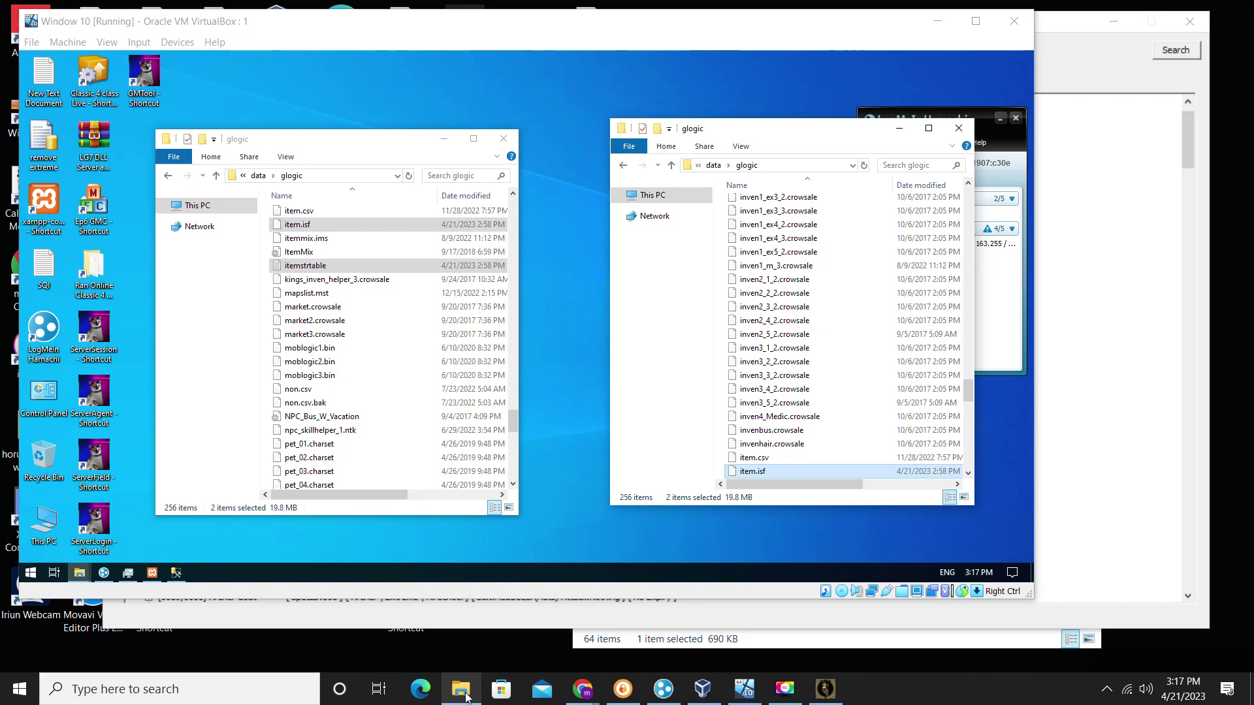
Run Ran Classic EP6 Launcher from the host's client folder and select the Ran Online Classic EP6 server in the game
left_click(466, 697)
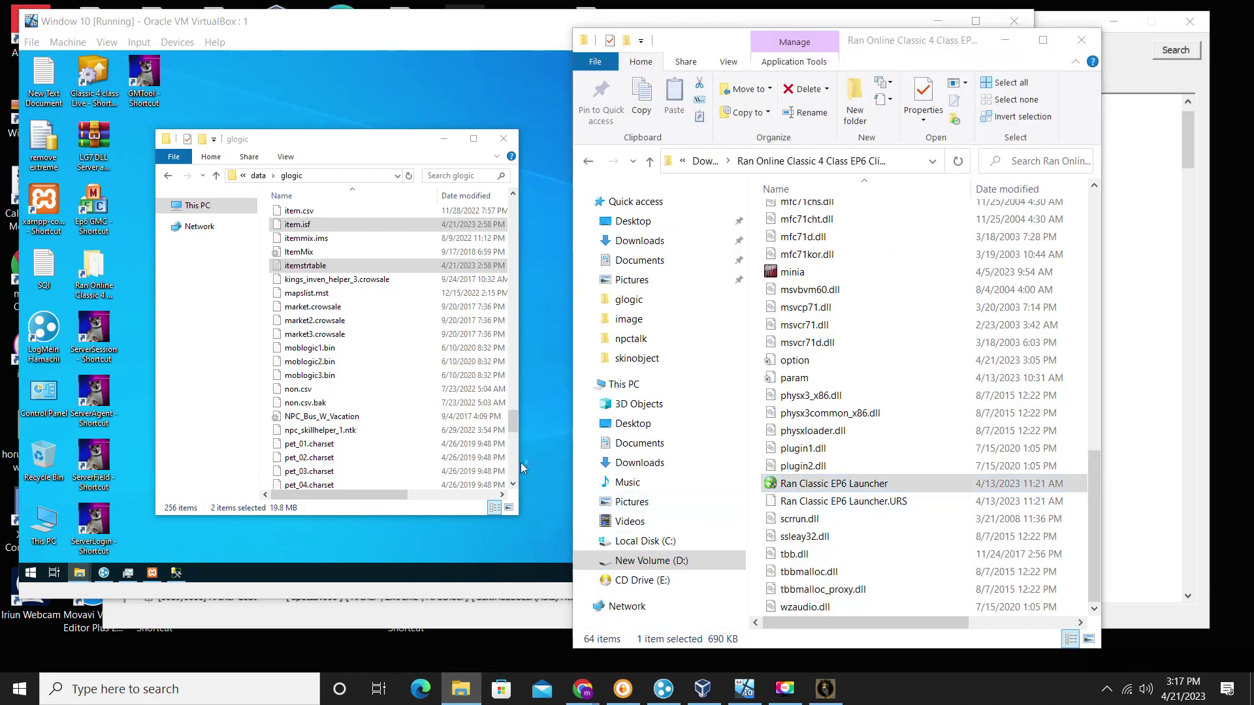
double_click(785, 485)
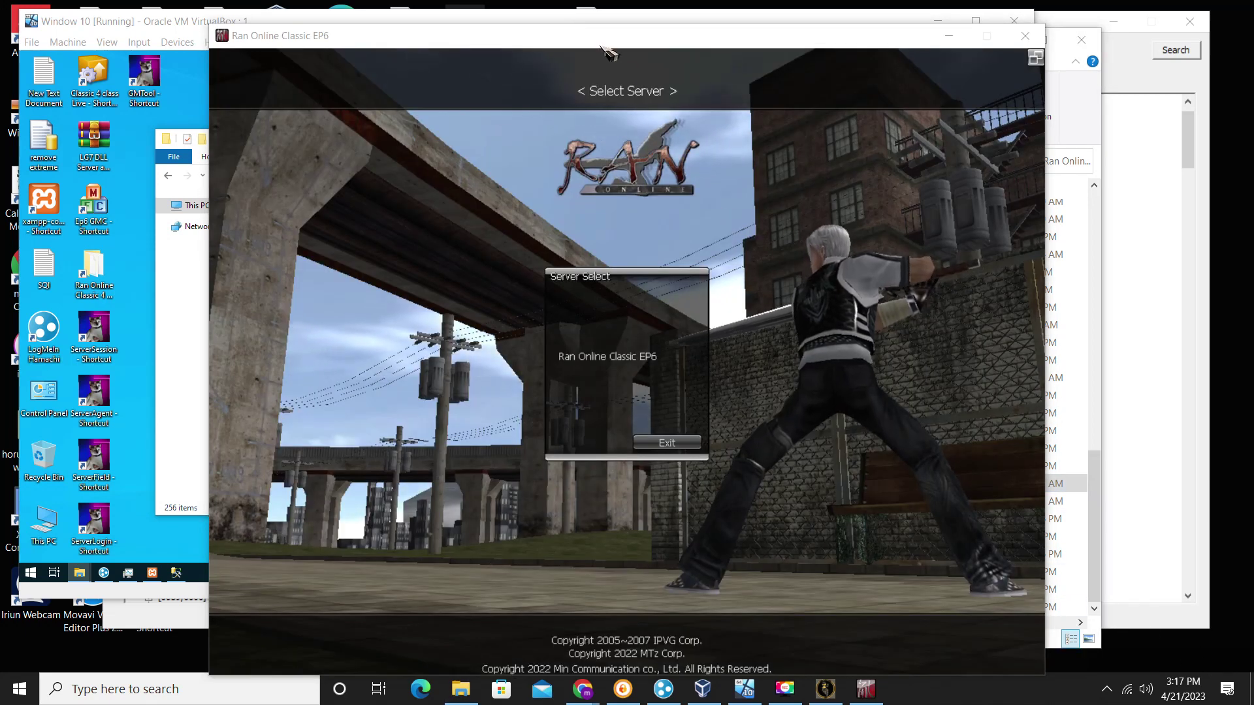
left_click_drag(567, 44, 393, 27)
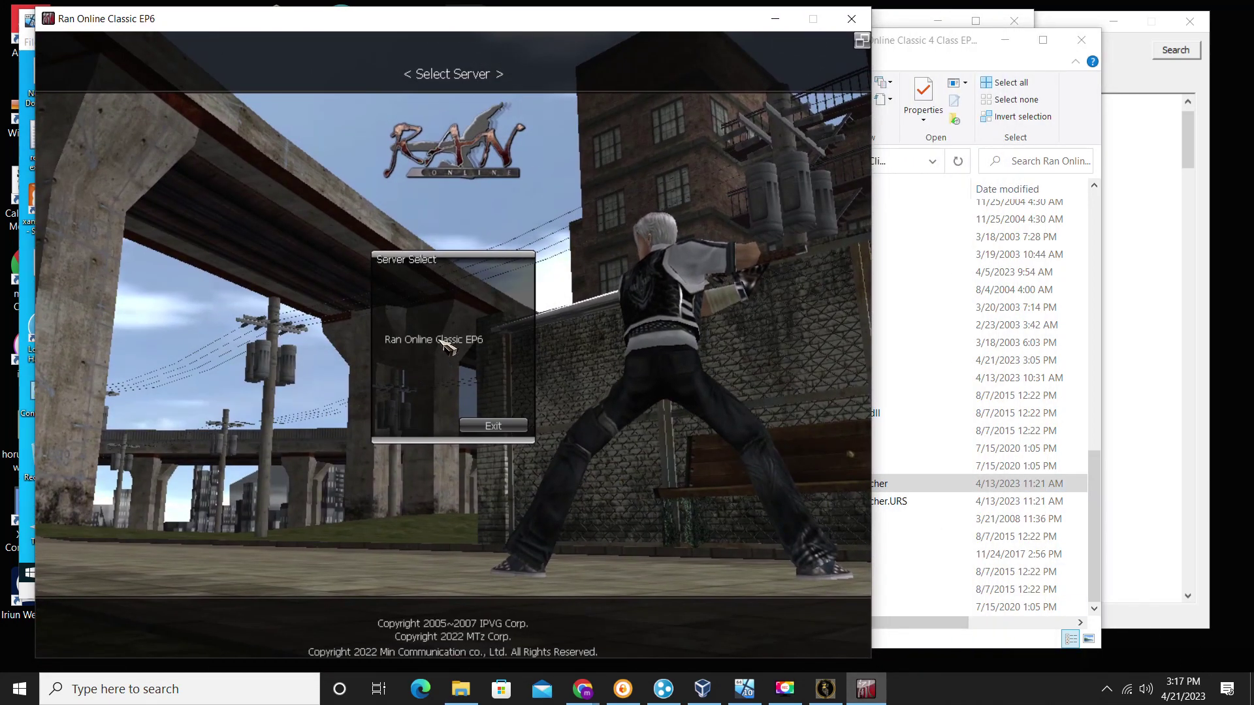
left_click(434, 340)
double_click(623, 339)
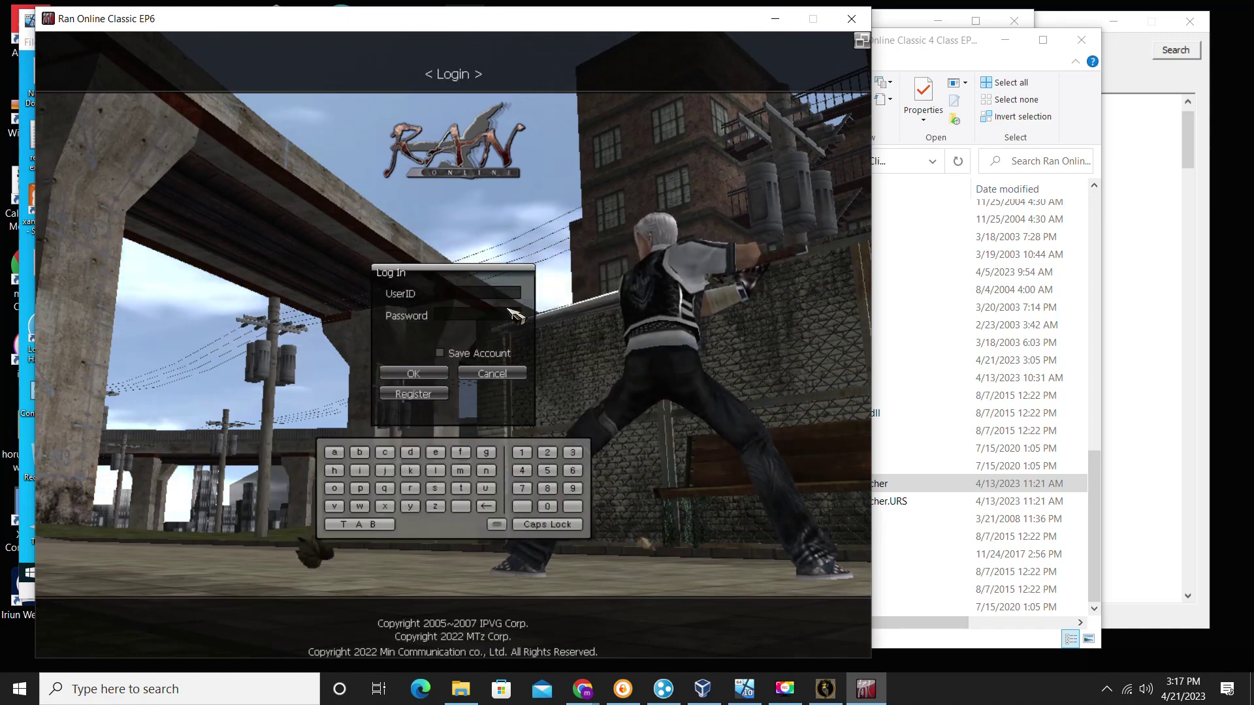
Log in with the account's user ID and password and start the game with the Swordsman character
type("nutsu")
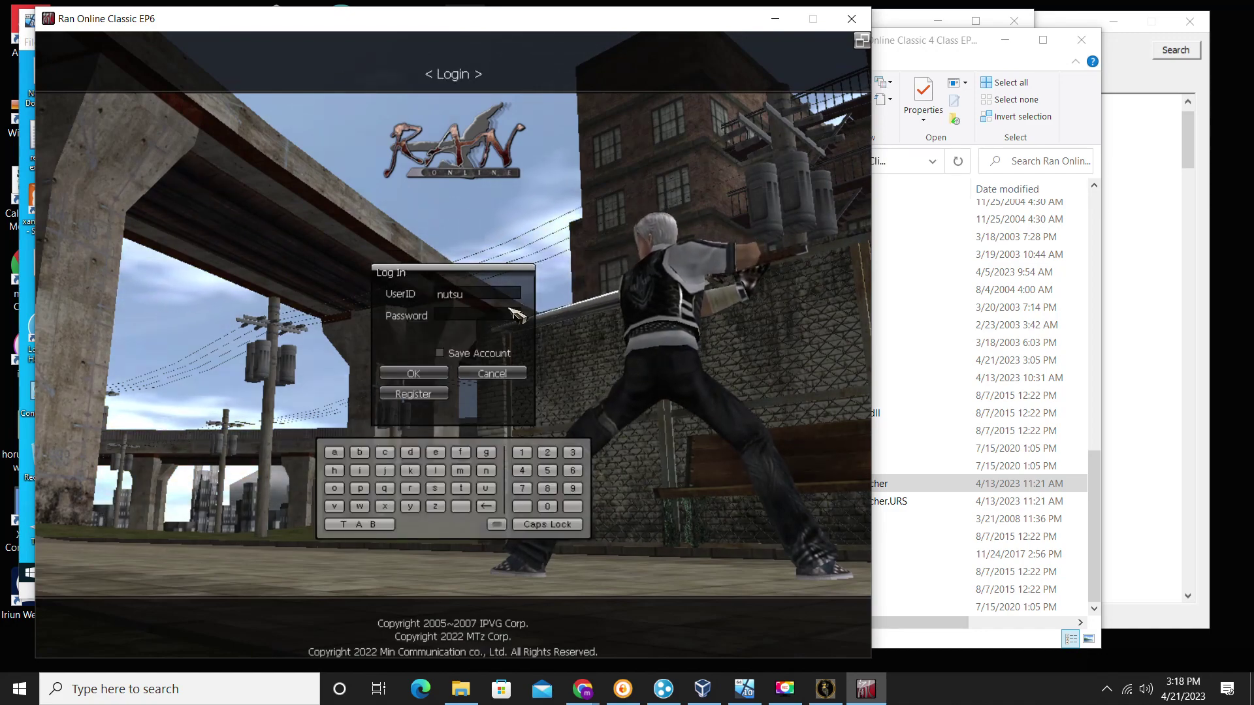
key("Tab")
type("*****")
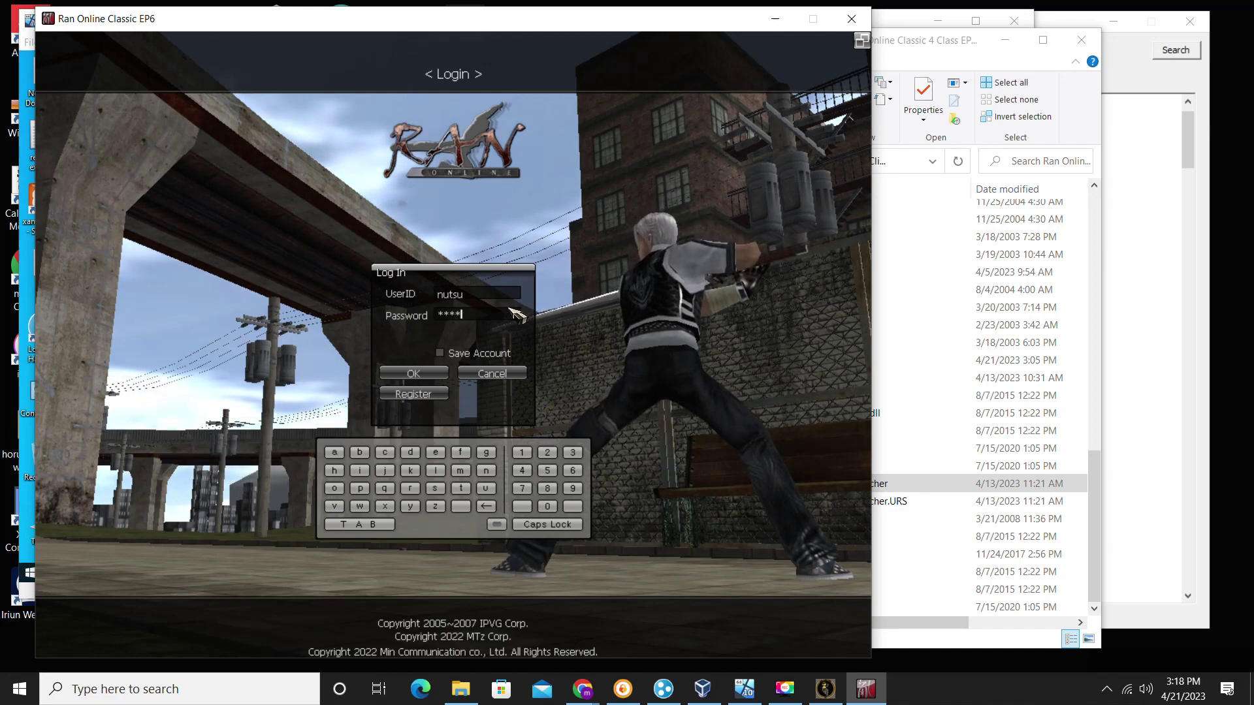
key("Return")
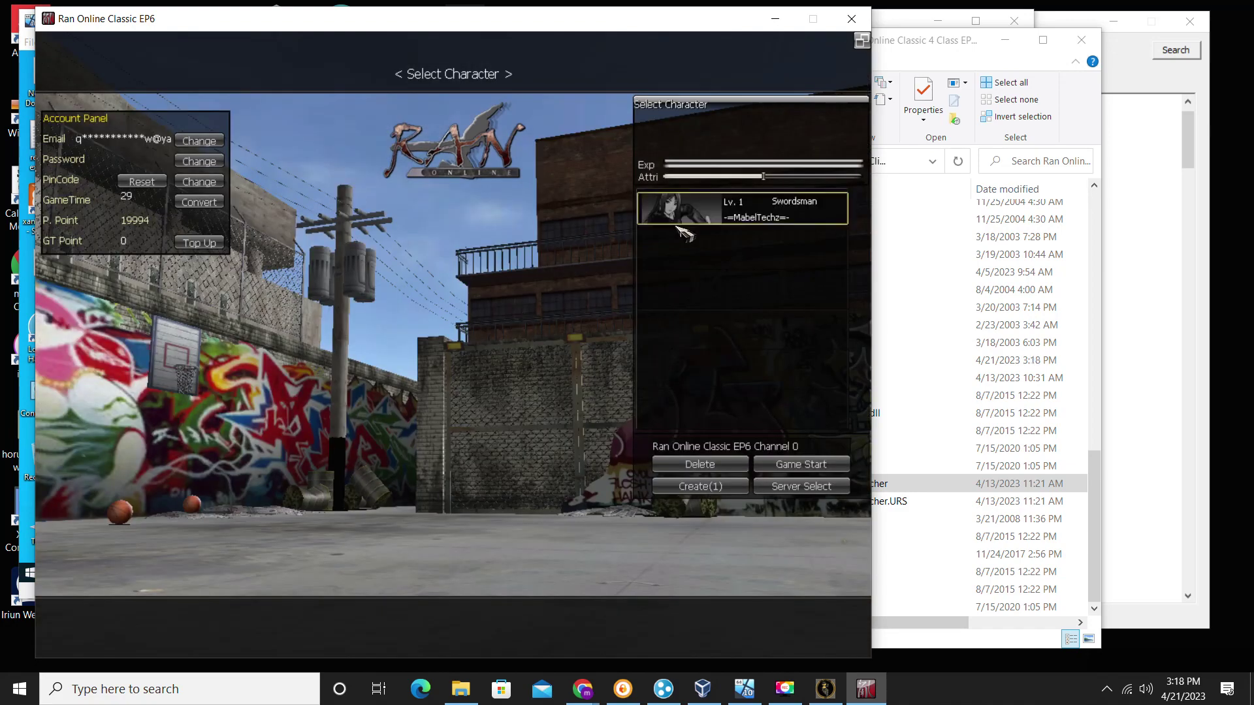
left_click(797, 464)
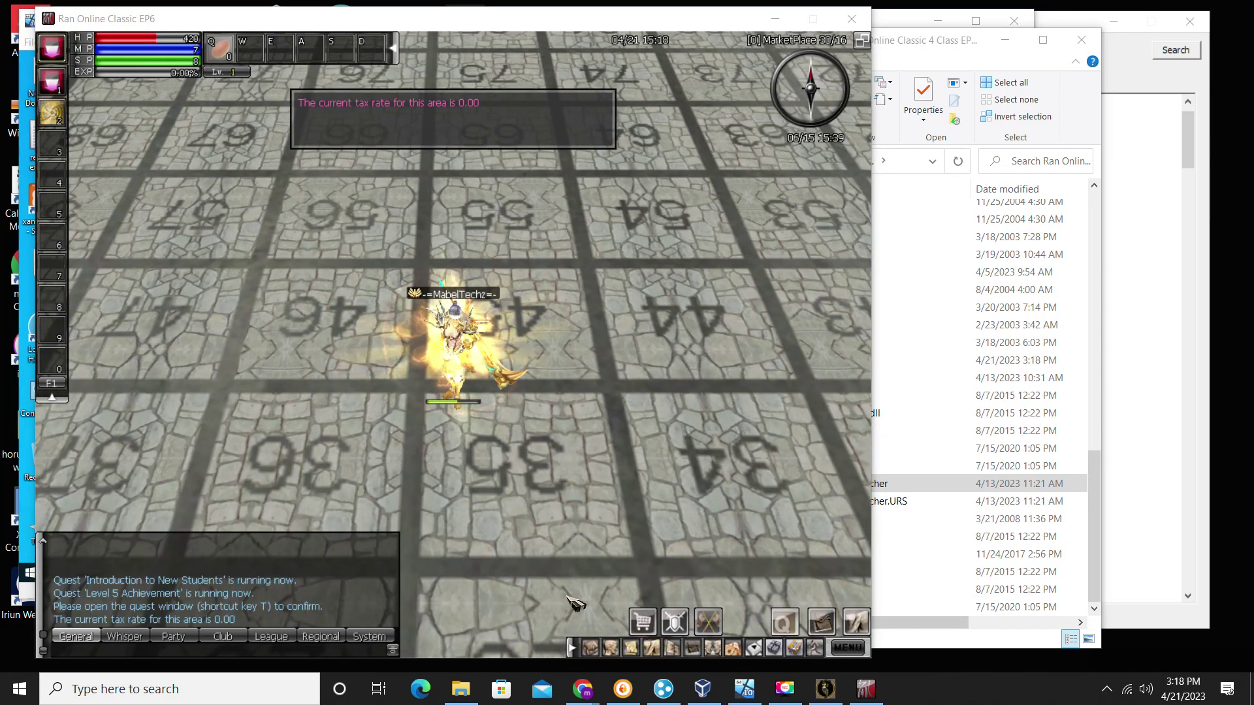
Buy the Aura Costume [7D] from the headgear category of the Item Shop and close the shop
left_click(643, 622)
left_click(356, 194)
mouse_move(325, 270)
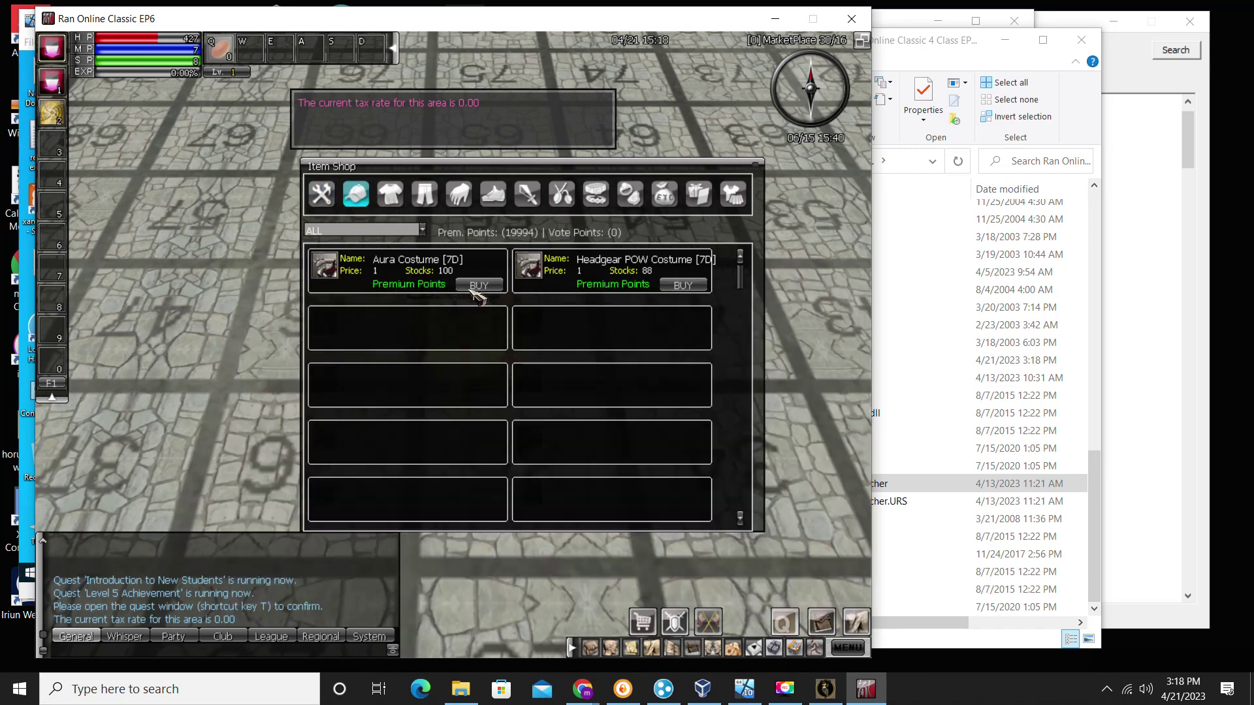
left_click(479, 286)
key("Return")
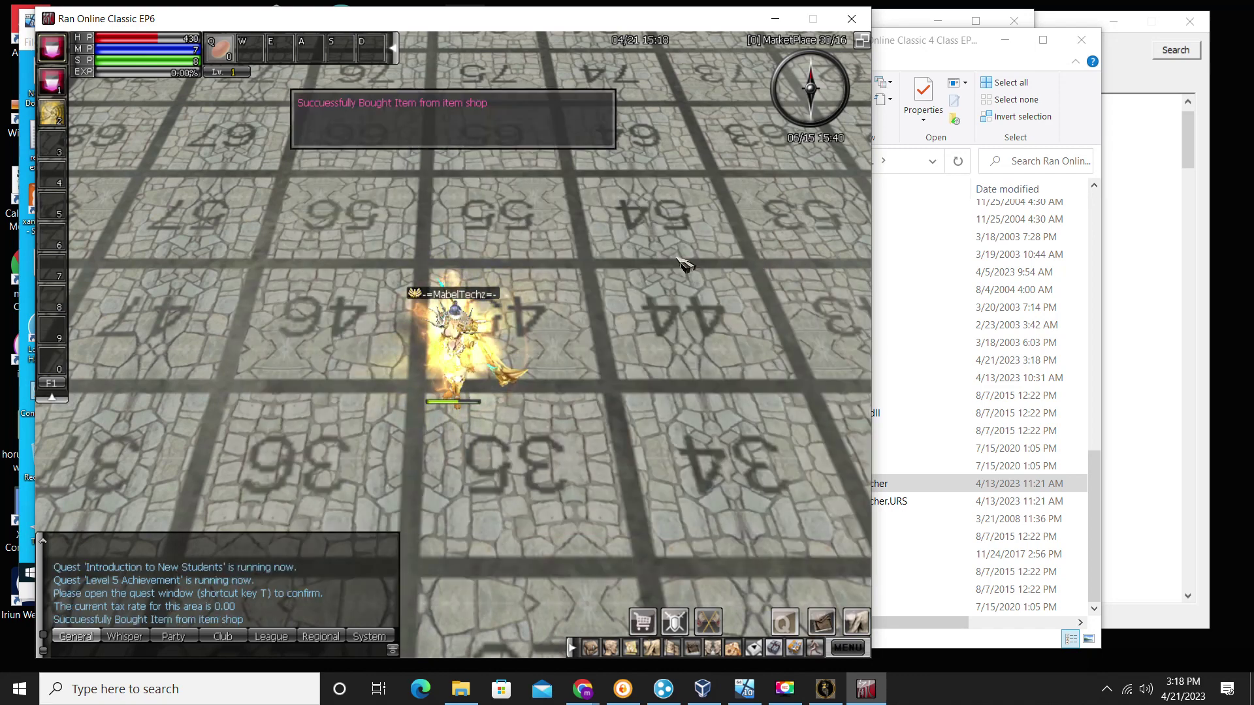
left_click(758, 169)
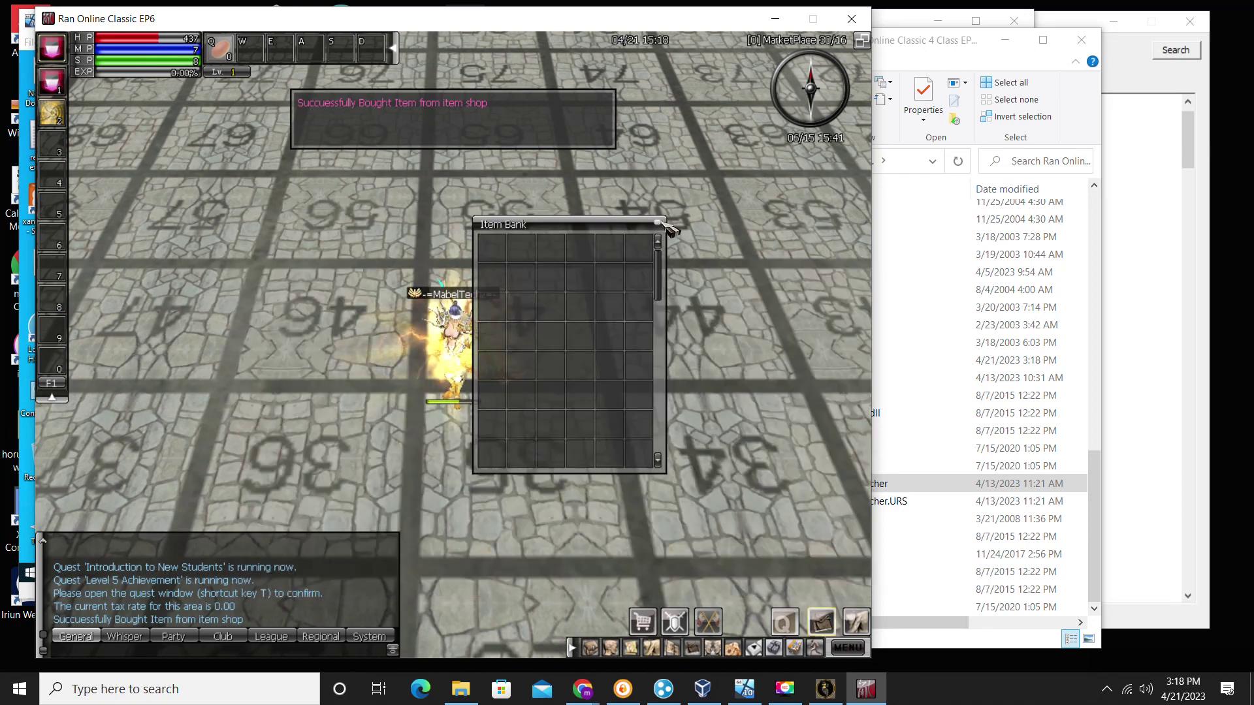
Close the Item Bank and equip the purchased Aura Costume headgear from the character's inventory
left_click(657, 223)
key("i")
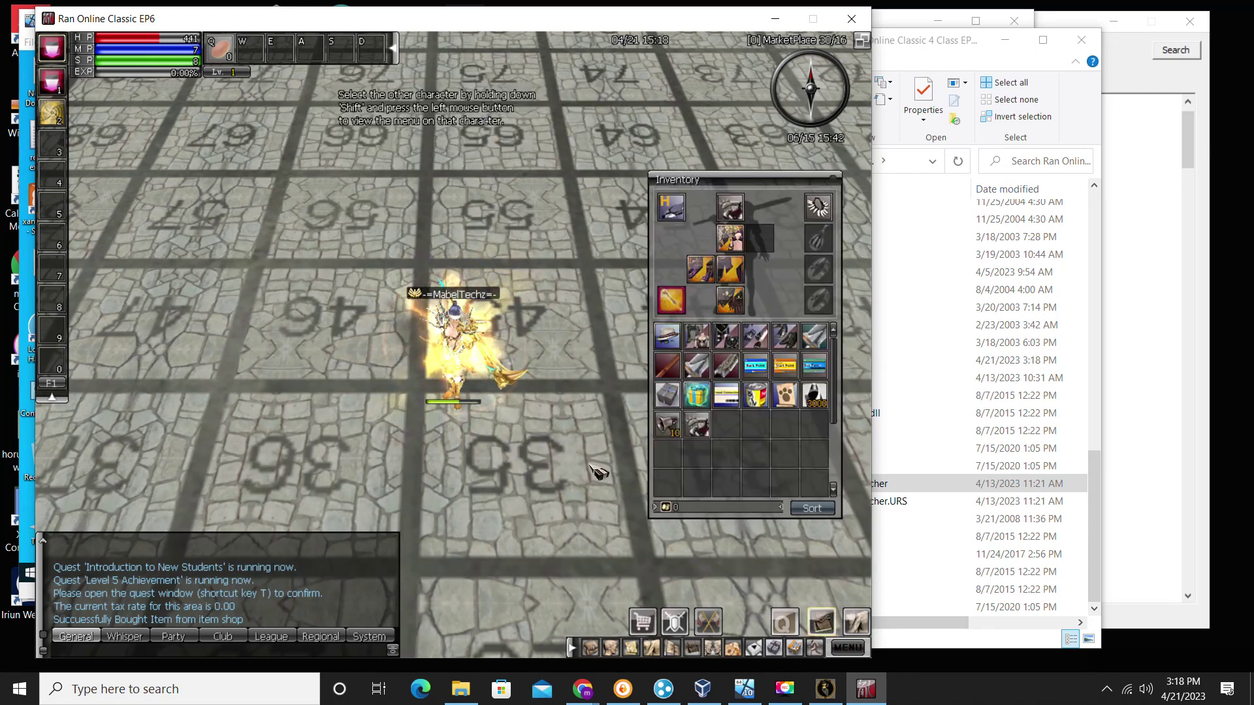
right_click(704, 431)
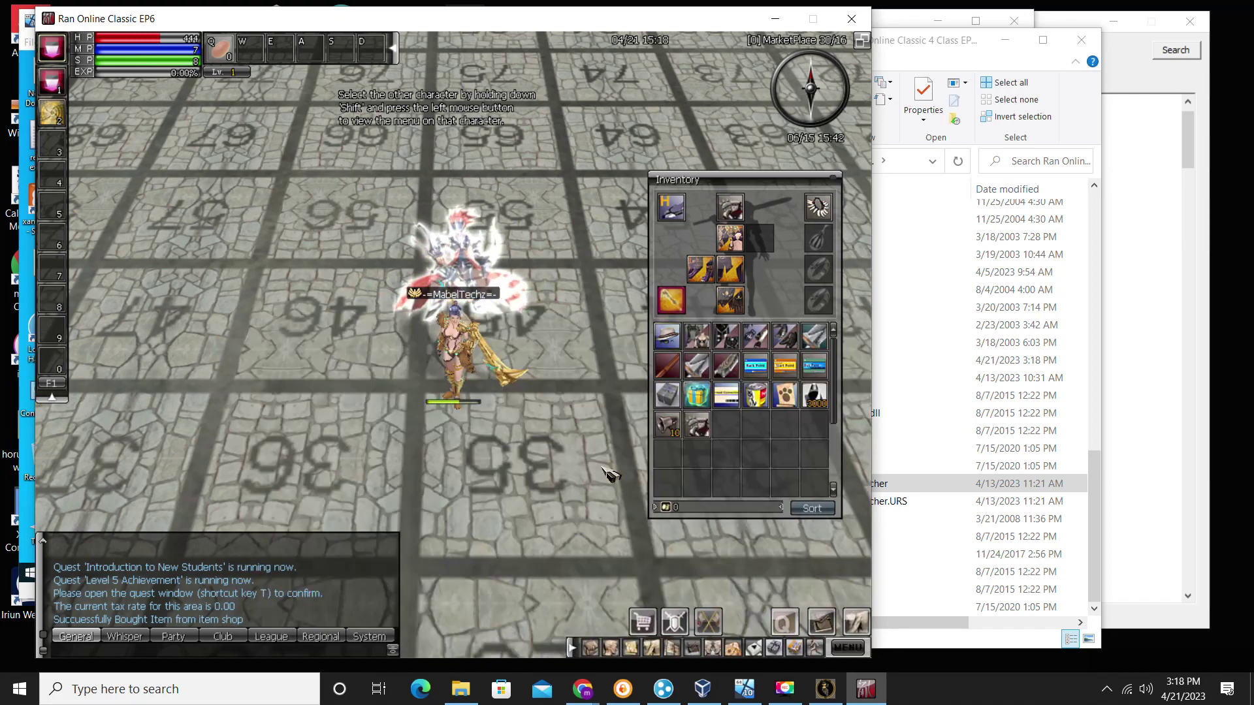